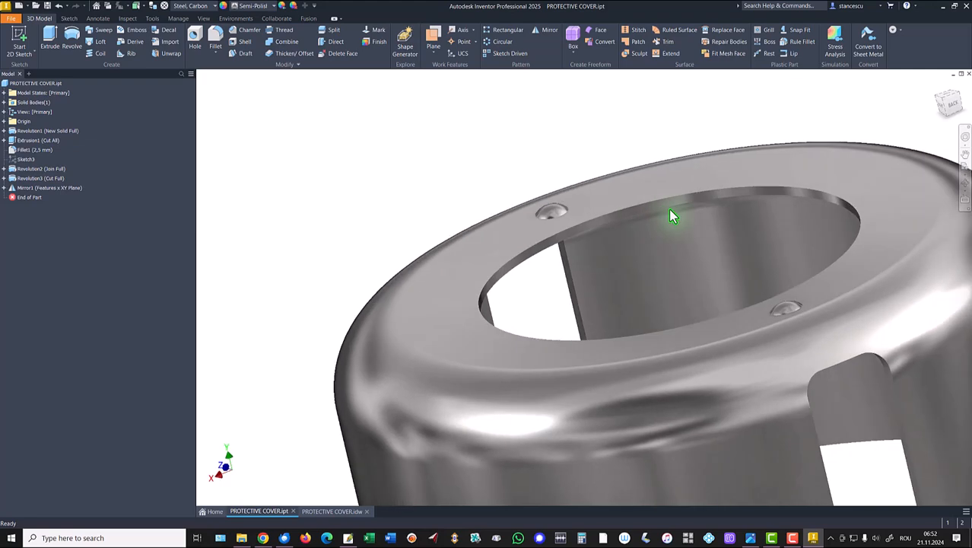
Switch to the PROTECTIVE COVER.idw drawing and examine the cover's overall height, outer diameter, corner radius and detail B dimensions.
key("F6")
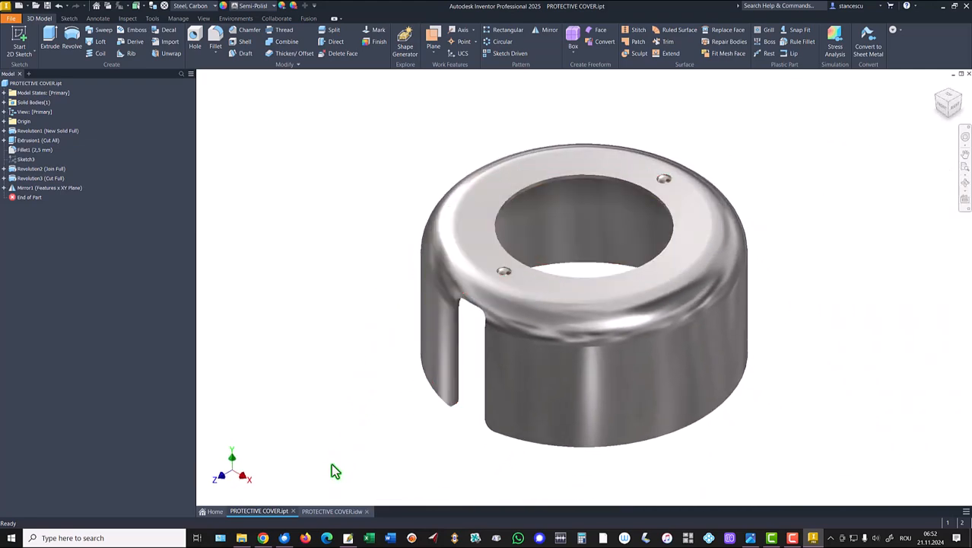
left_click(331, 511)
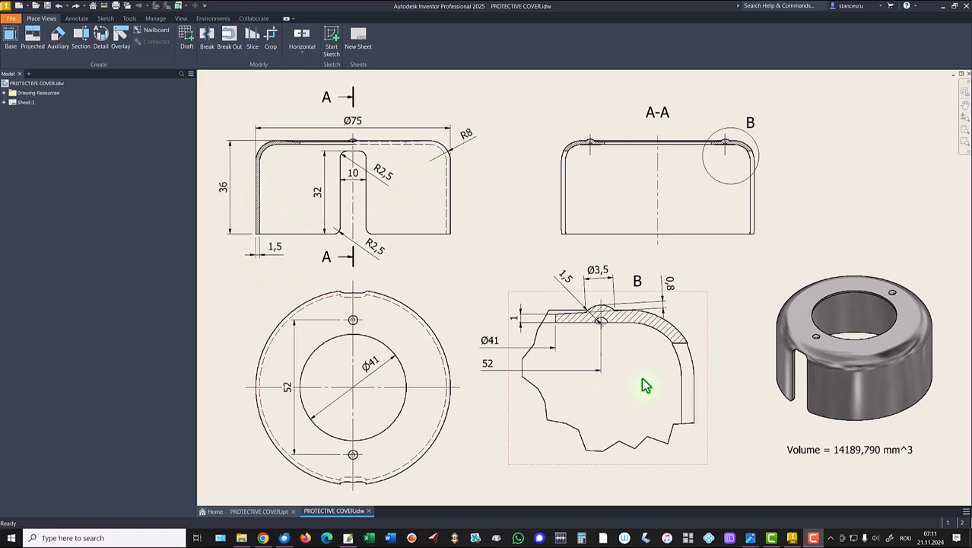
left_click(232, 210)
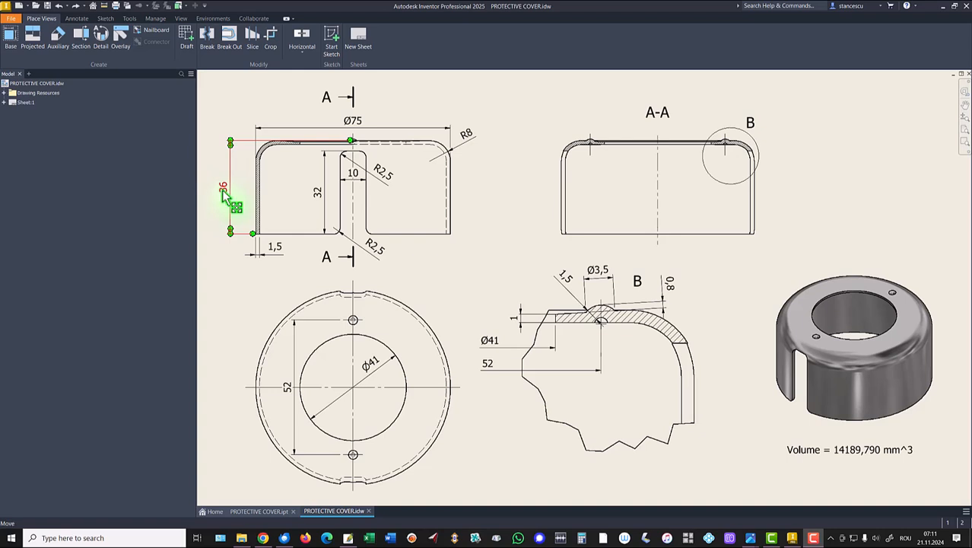
left_click(353, 124)
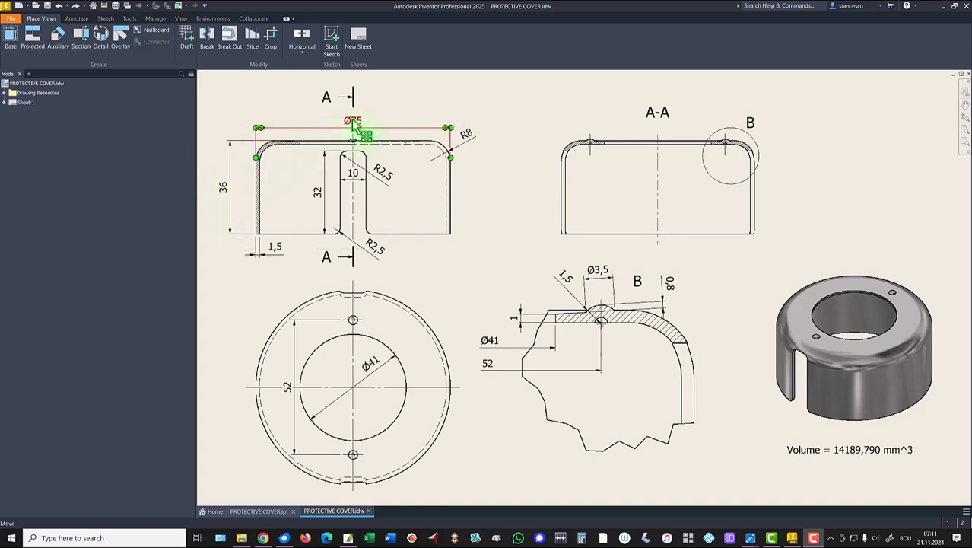
left_click(466, 137)
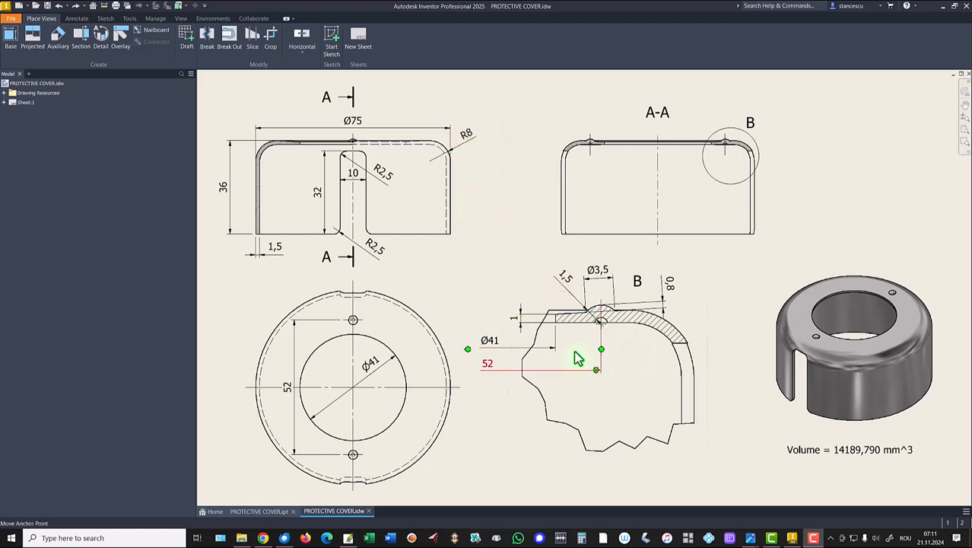
left_click(500, 342)
left_click(519, 320)
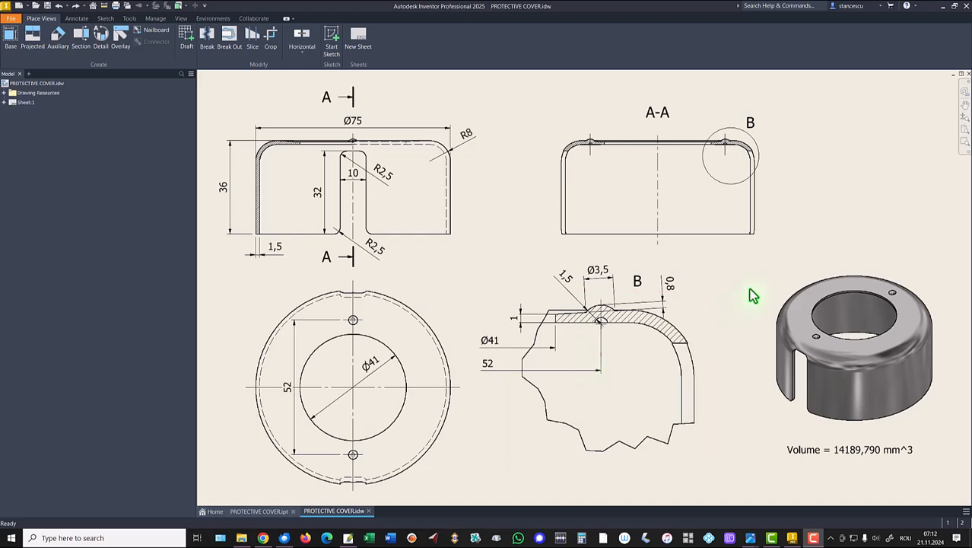
left_click(504, 215)
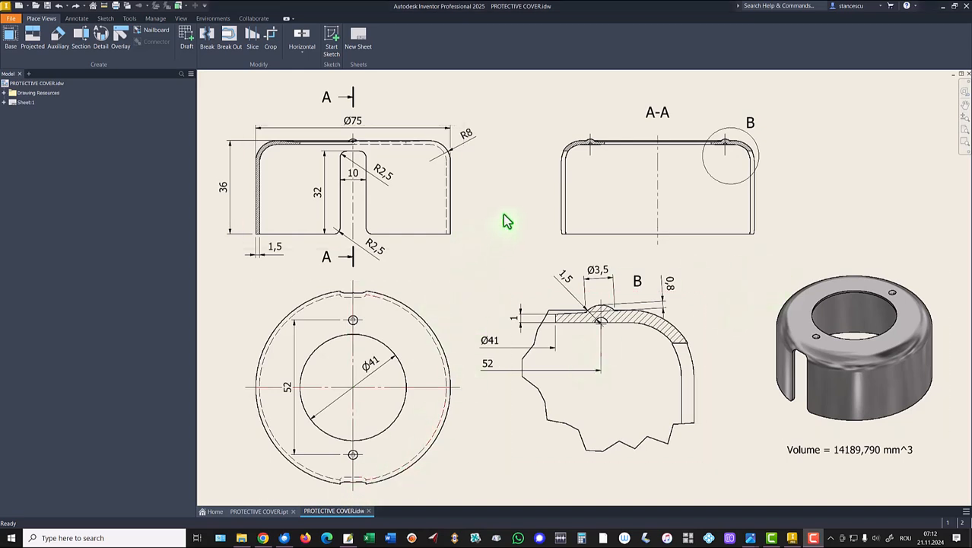
Create a new part from the metric Standard (mm).ipt template and start a 2D sketch on the XY plane.
left_click(20, 6)
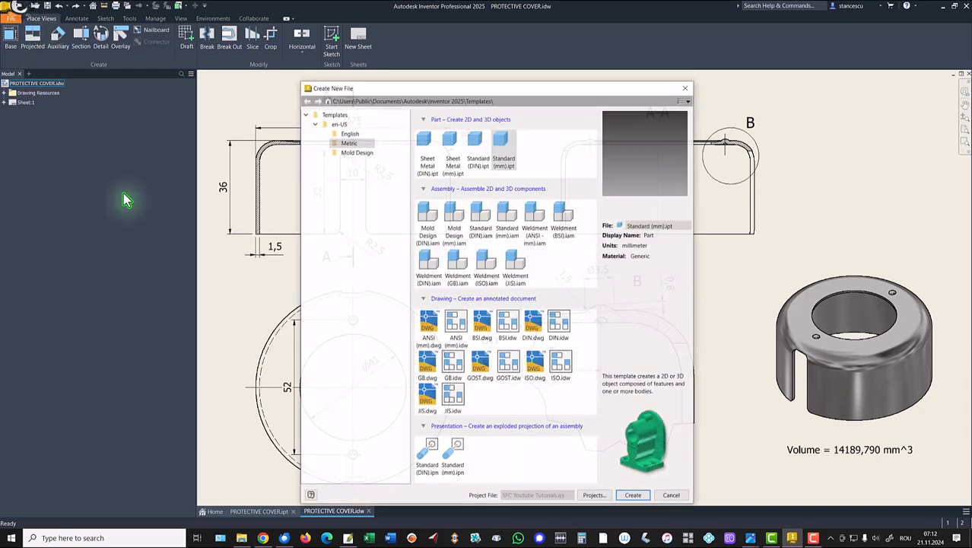
double_click(503, 150)
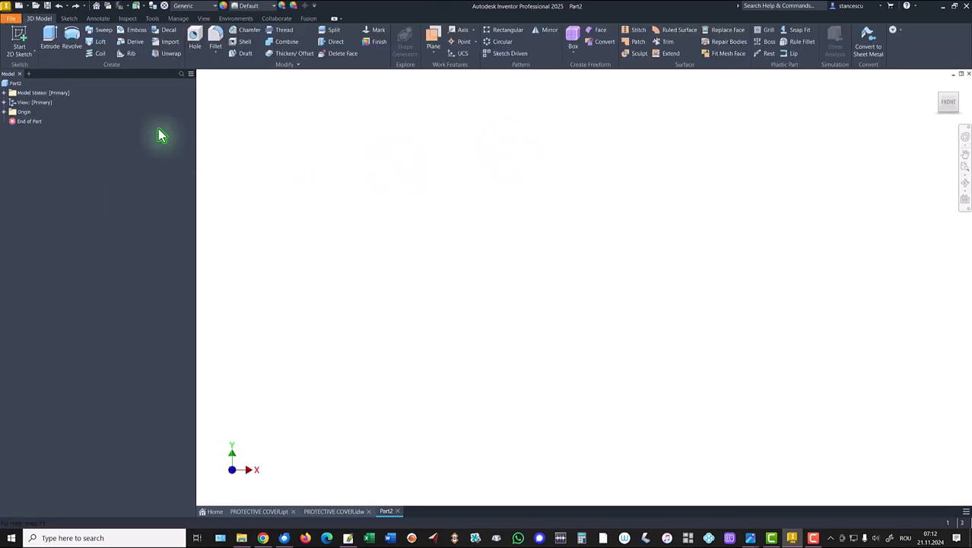
left_click(25, 34)
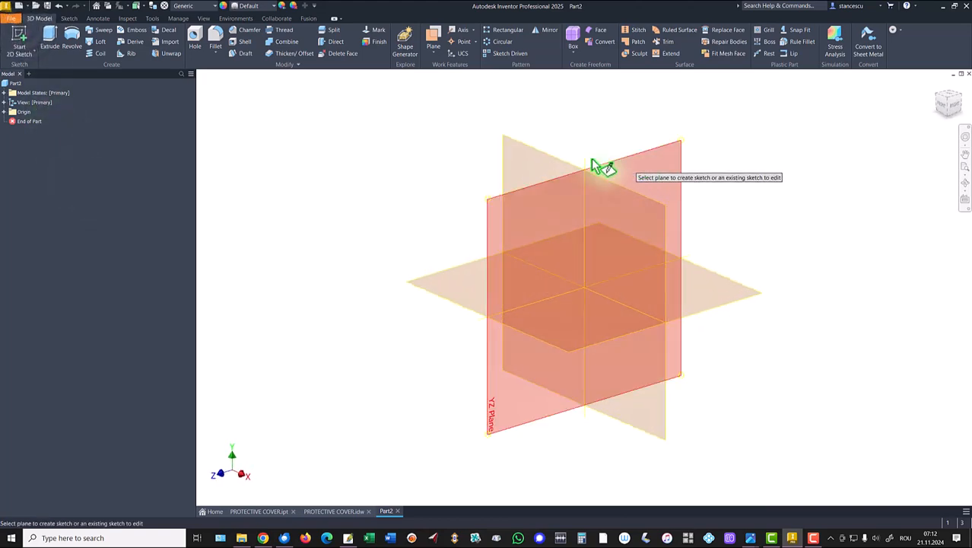
left_click(544, 161)
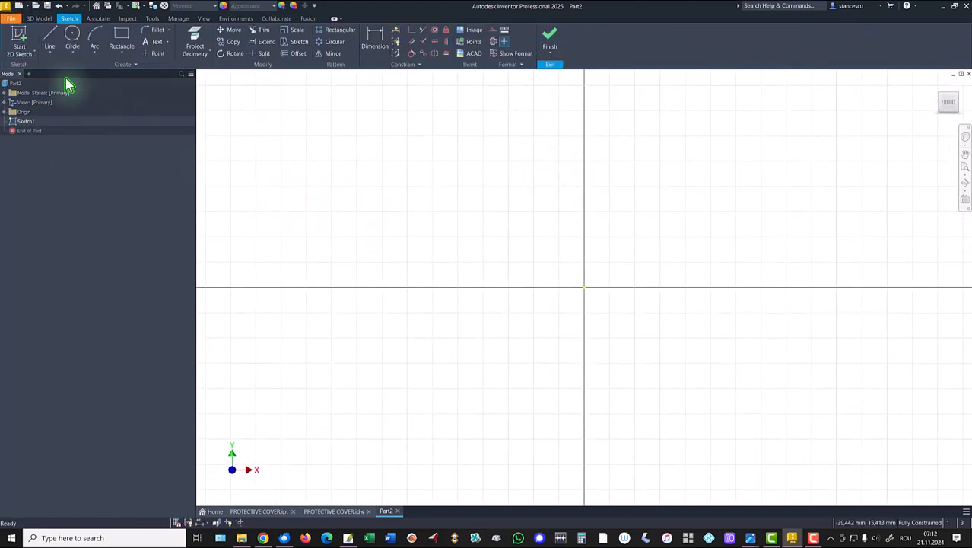
Draw a 36 mm vertical line upward from the sketch origin.
left_click(51, 38)
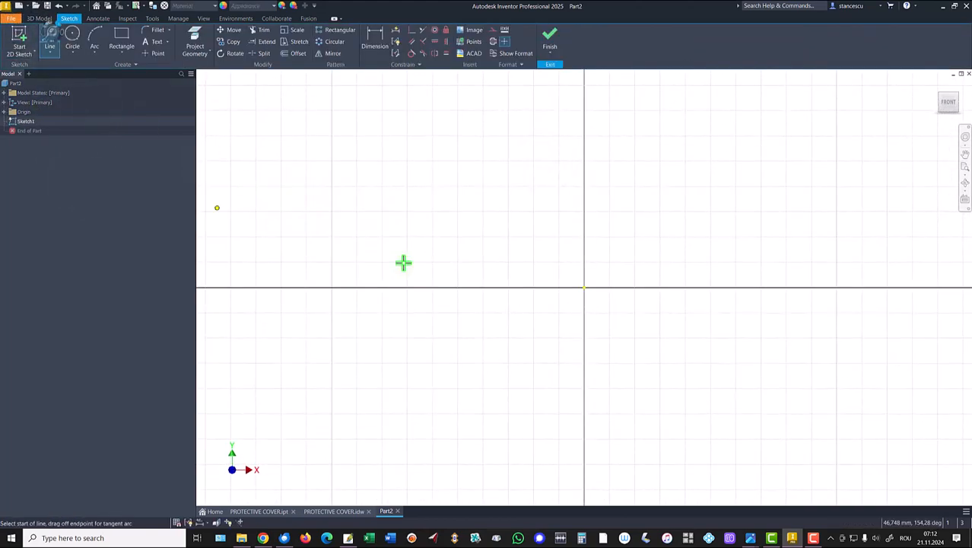
left_click(584, 287)
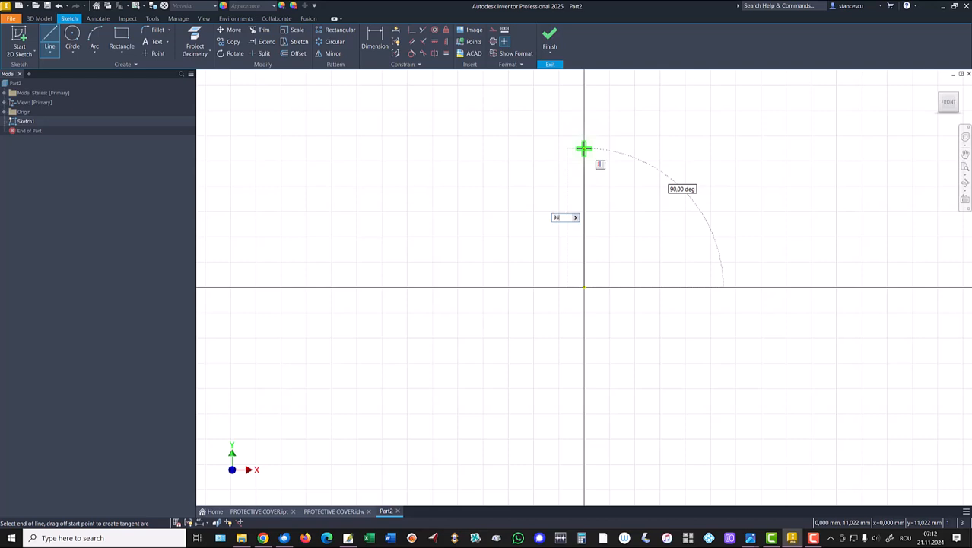
type("36")
key("Return")
key("Home")
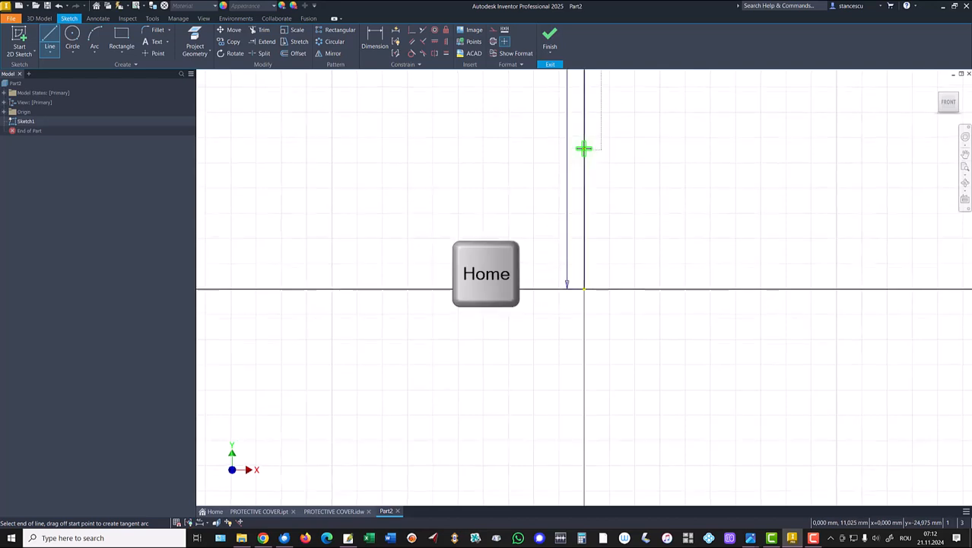
key("Escape")
Convert the vertical line to a centerline and move its length dimension to the right of the axis.
left_click_drag(704, 324, 472, 371)
left_click(494, 43)
left_click_drag(580, 289, 676, 289)
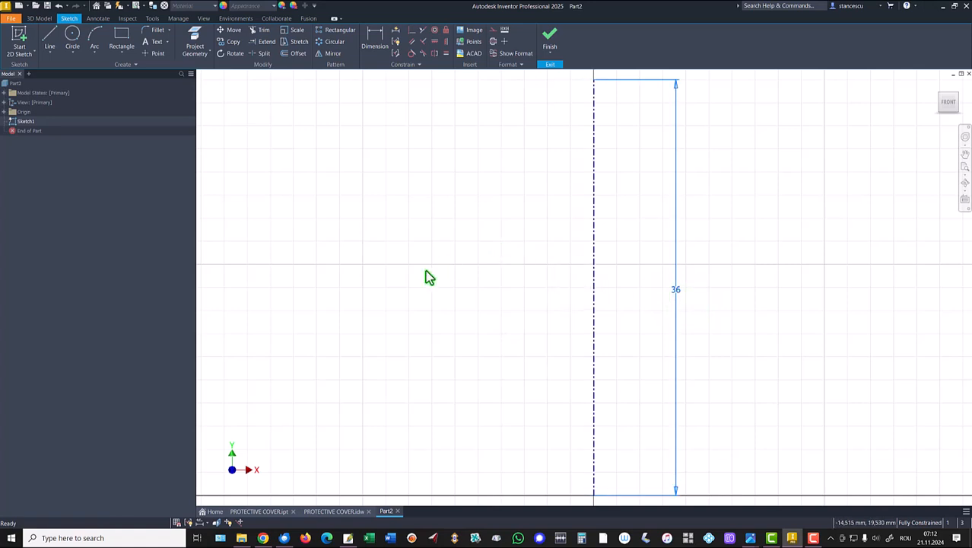
Draw a vertical line about 32 mm long left of the centerline, ending in a tangent arc of about 4.2 mm radius toward the axis.
scroll(426, 272, "up", 2)
middle_click_drag(427, 275, 569, 282)
left_click(47, 38)
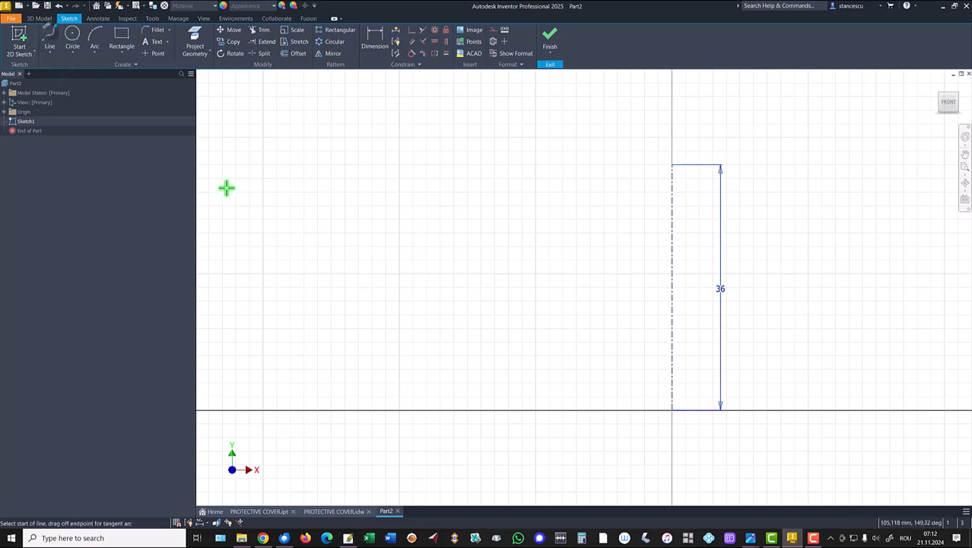
left_click(392, 428)
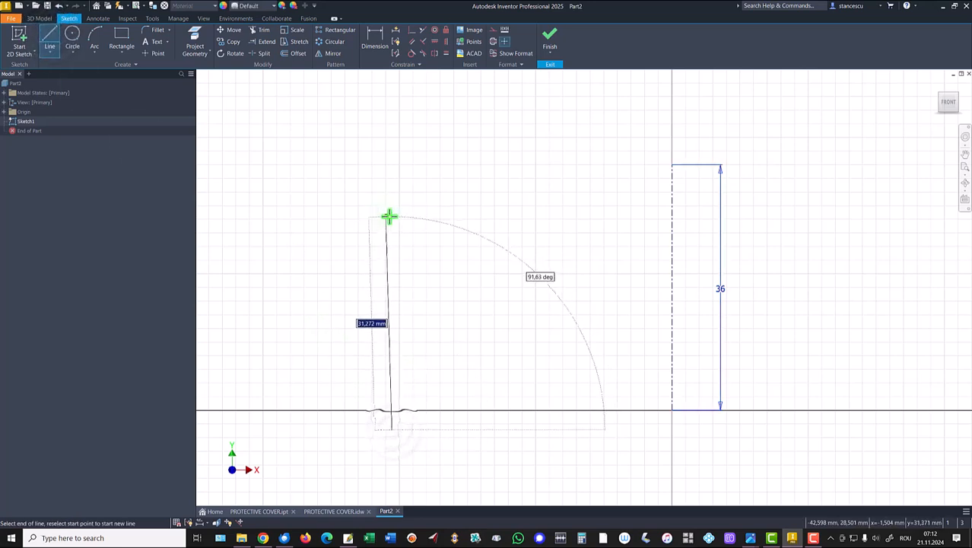
left_click(392, 213)
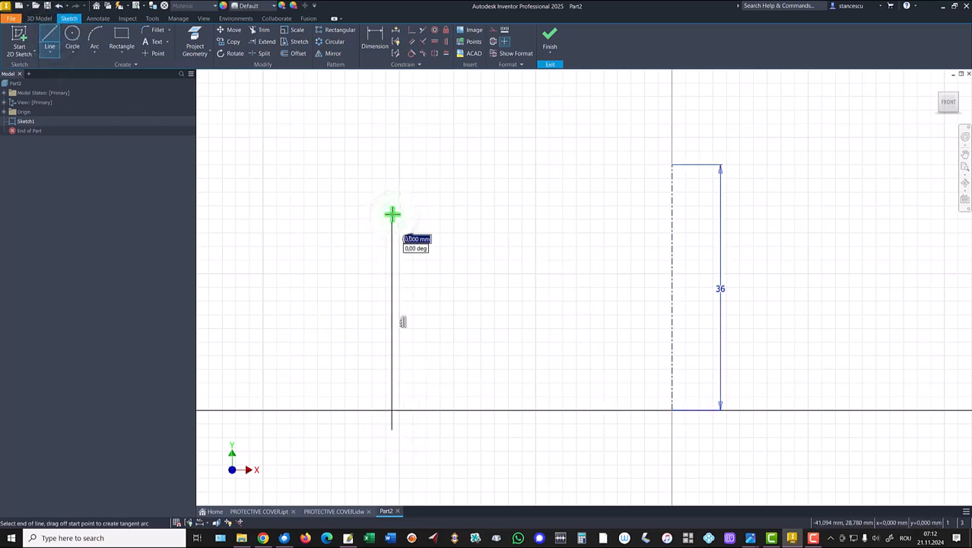
left_click_drag(392, 214, 417, 186)
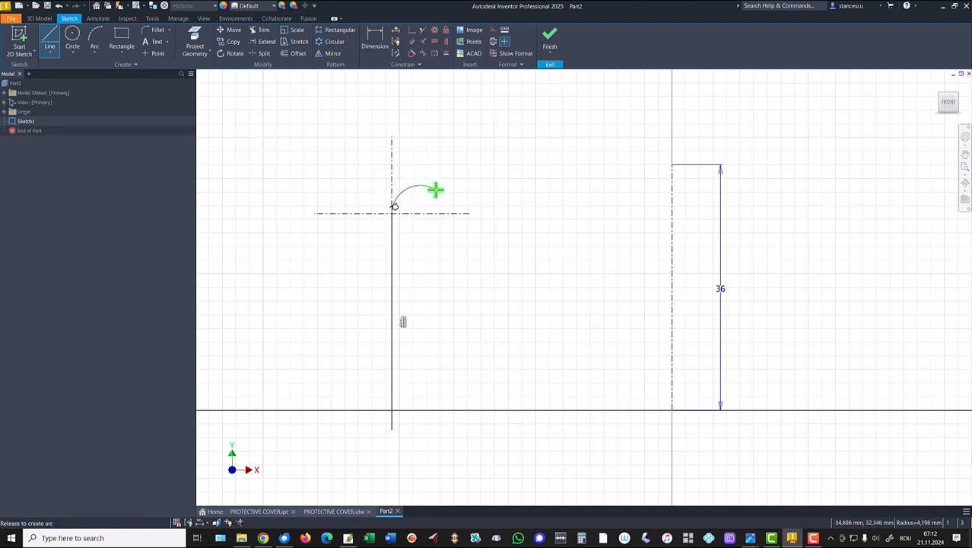
left_click_drag(436, 189, 436, 190)
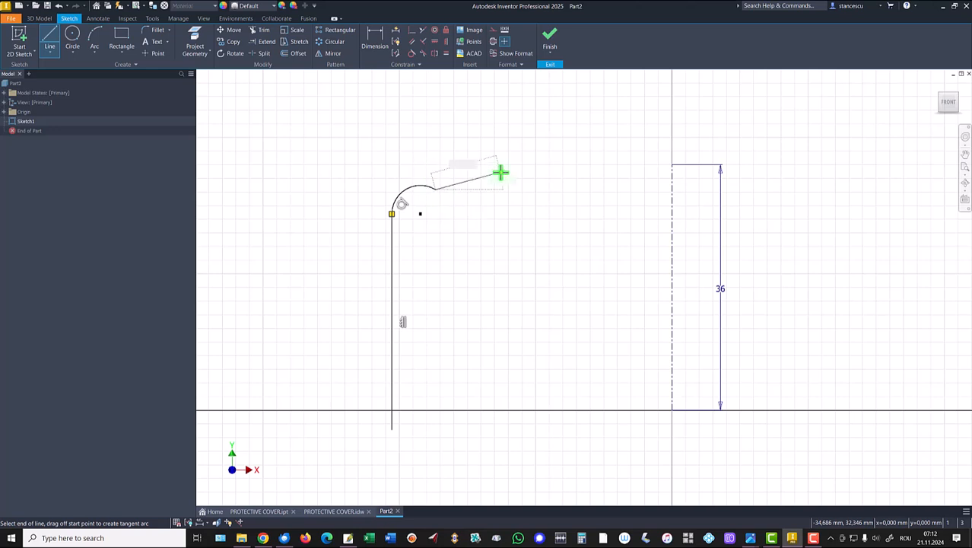
key("Escape")
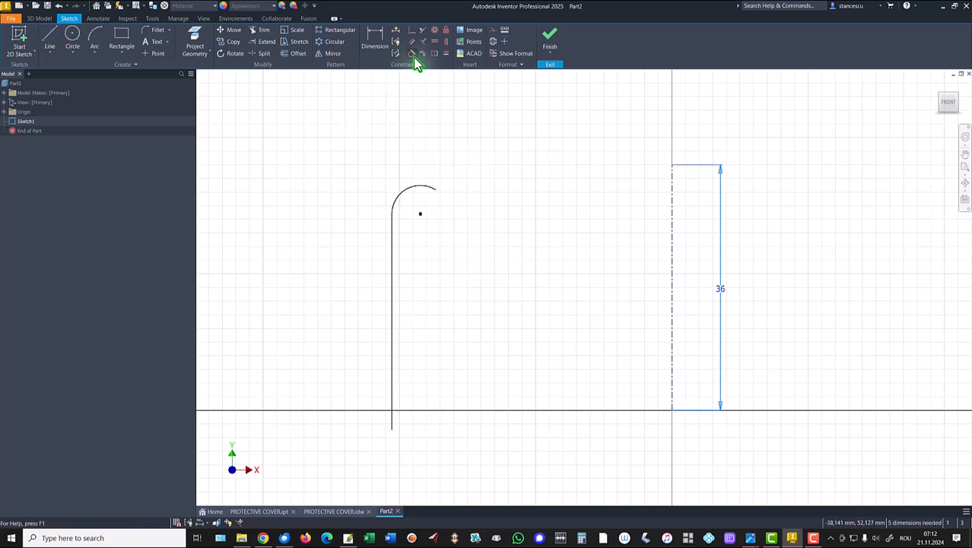
Align the lower endpoint of the outer vertical line horizontally with the bottom end of the centerline.
left_click(435, 42)
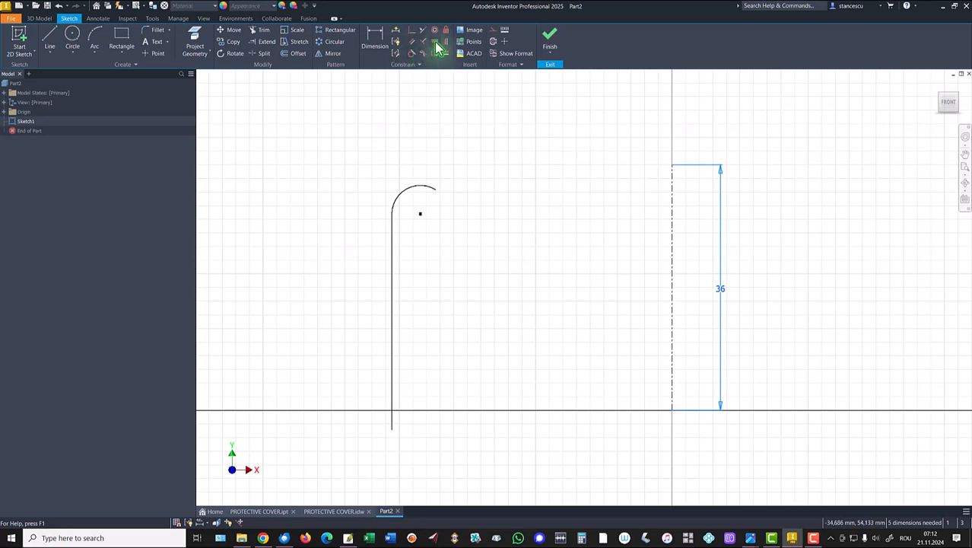
left_click(392, 427)
left_click(671, 411)
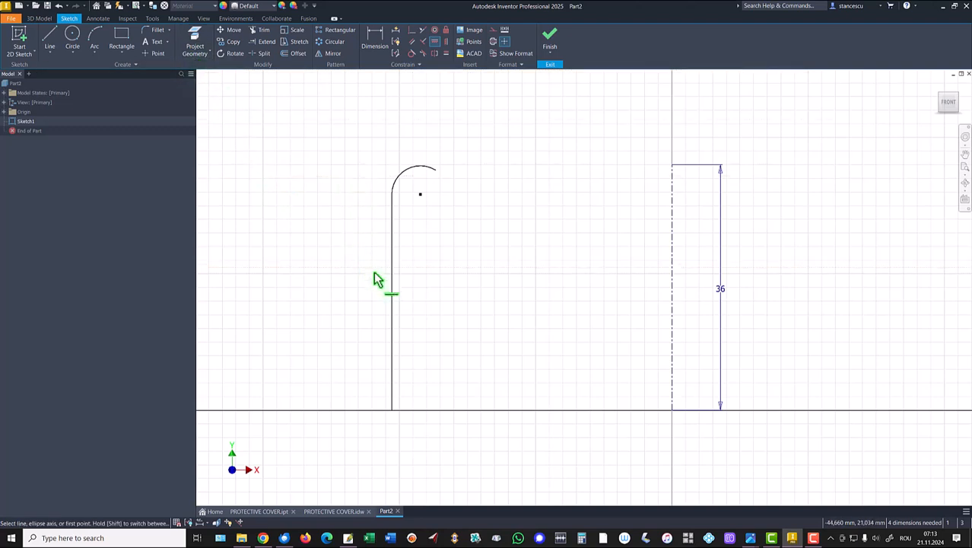
Dimension the outer vertical line about the centerline as a 75 mm diameter.
left_click(377, 38)
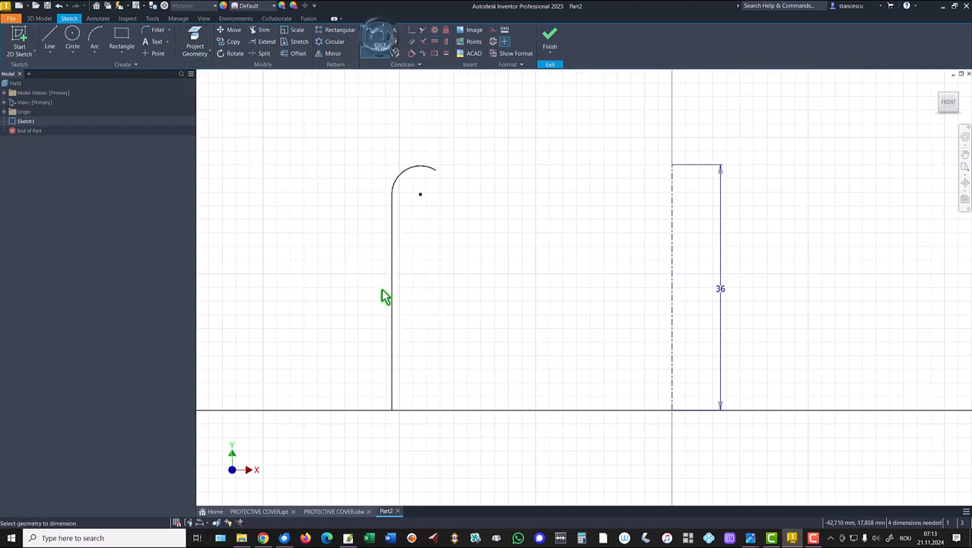
left_click(391, 309)
left_click(673, 286)
left_click(563, 110)
type("75")
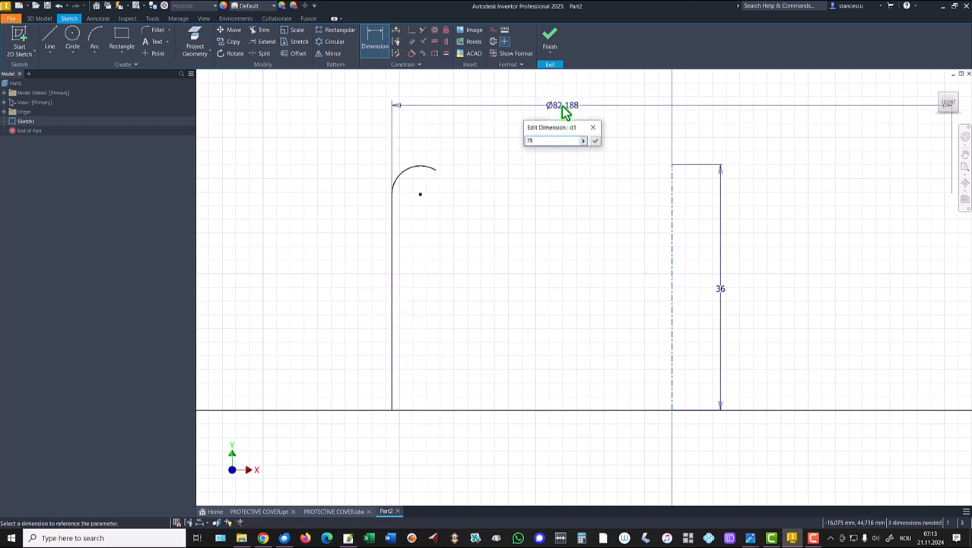
key("Return")
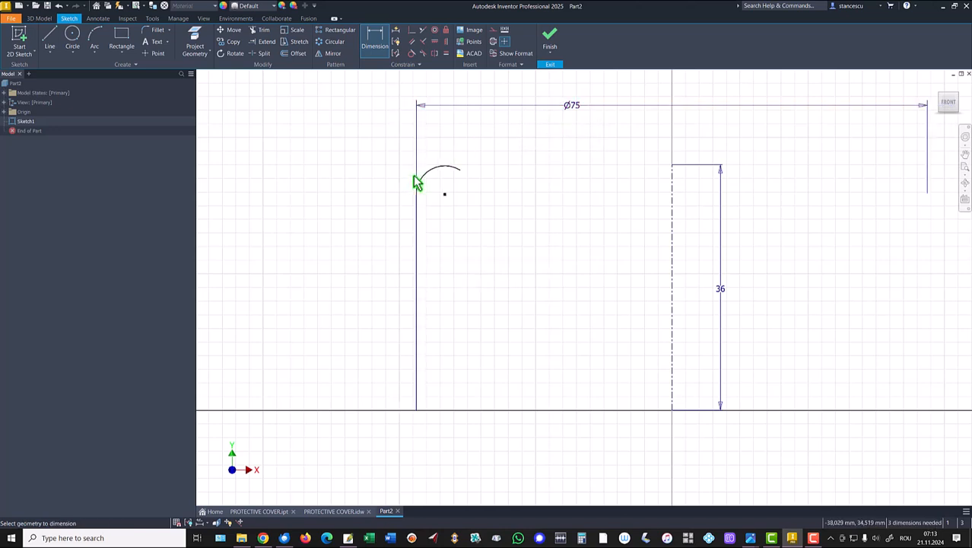
Dimension the tangent arc with an 8 mm radius.
left_click(426, 184)
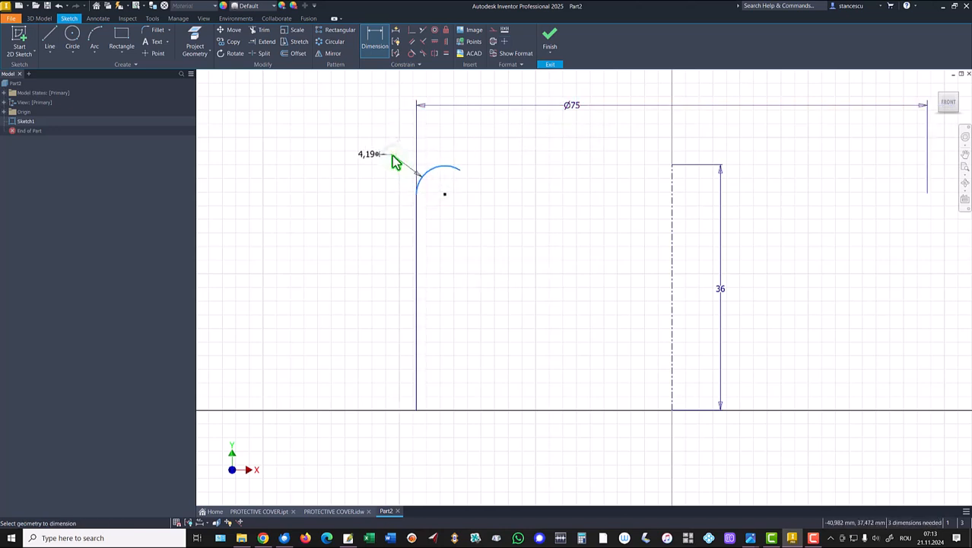
left_click(394, 161)
type("8")
key("Return")
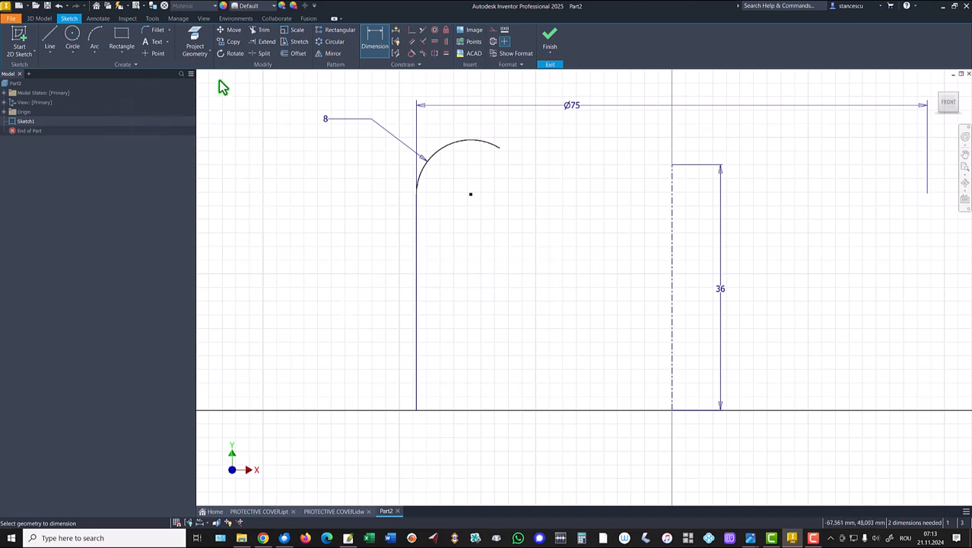
Offset the vertical line and arc 1.5 mm inward toward the centerline.
left_click(294, 55)
left_click(416, 293)
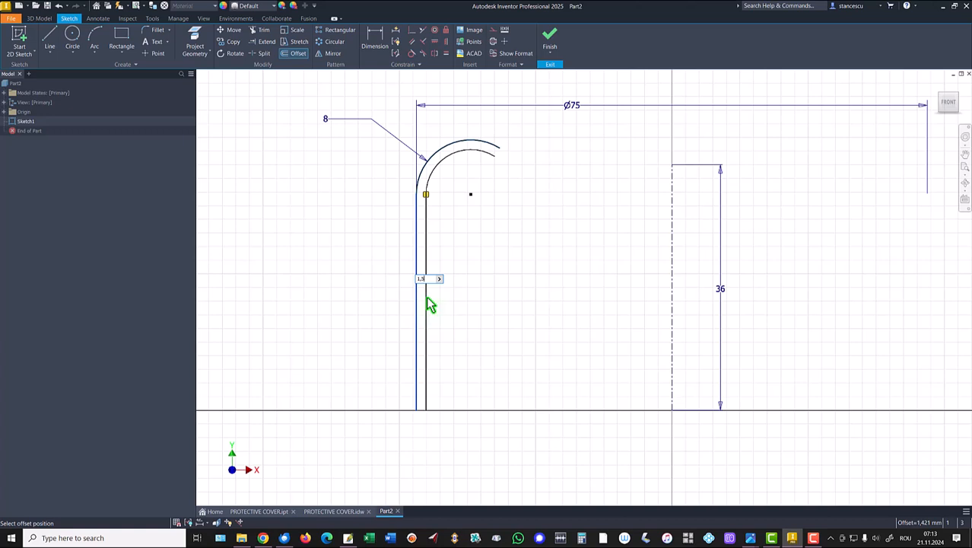
key("Return")
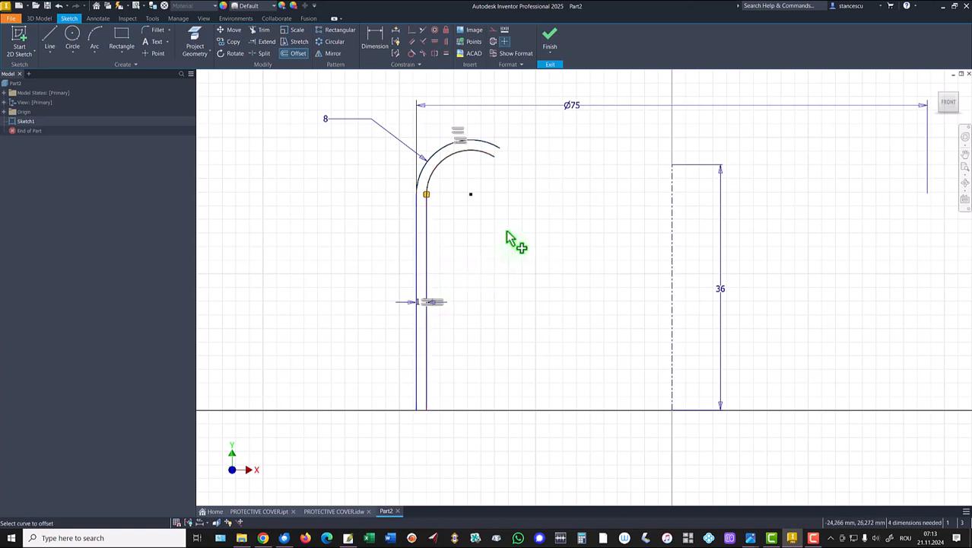
key("Escape")
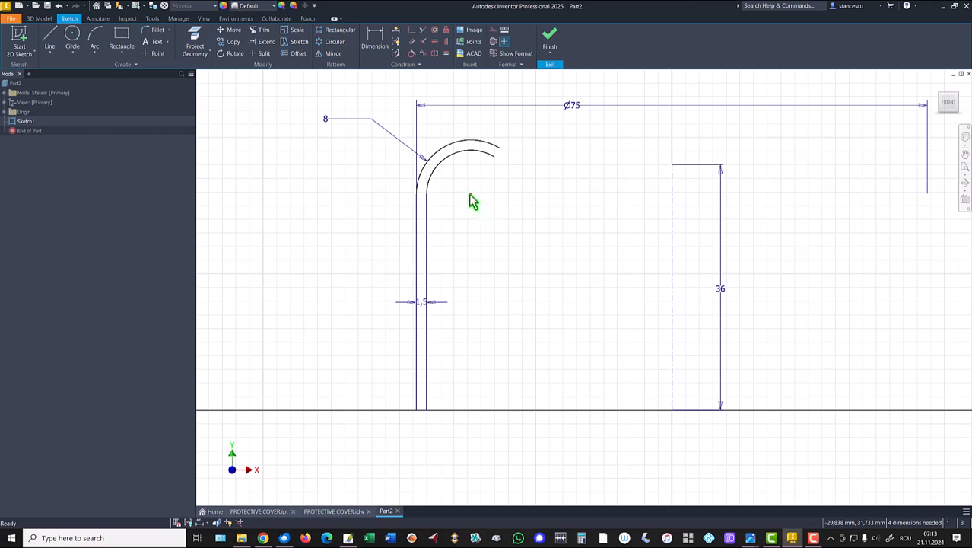
Dimension the vertical distance from the arc centre to the centerline's upper endpoint, linking it to the 8 mm radius dimension.
left_click(375, 42)
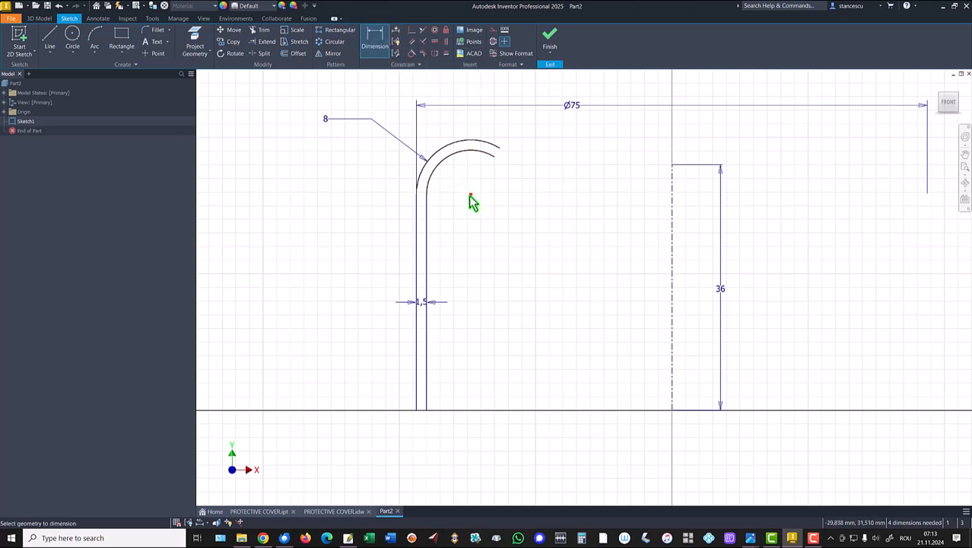
left_click(470, 194)
left_click(671, 165)
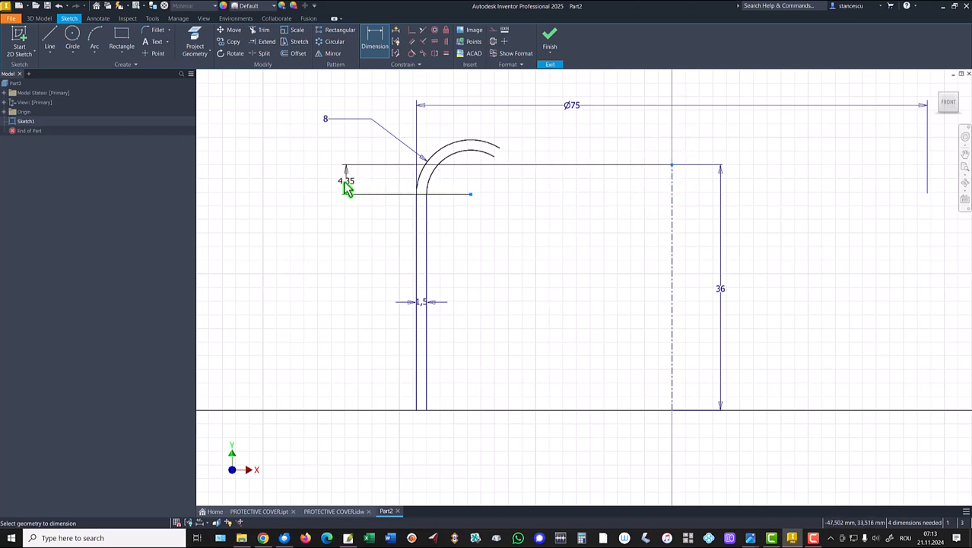
left_click(346, 182)
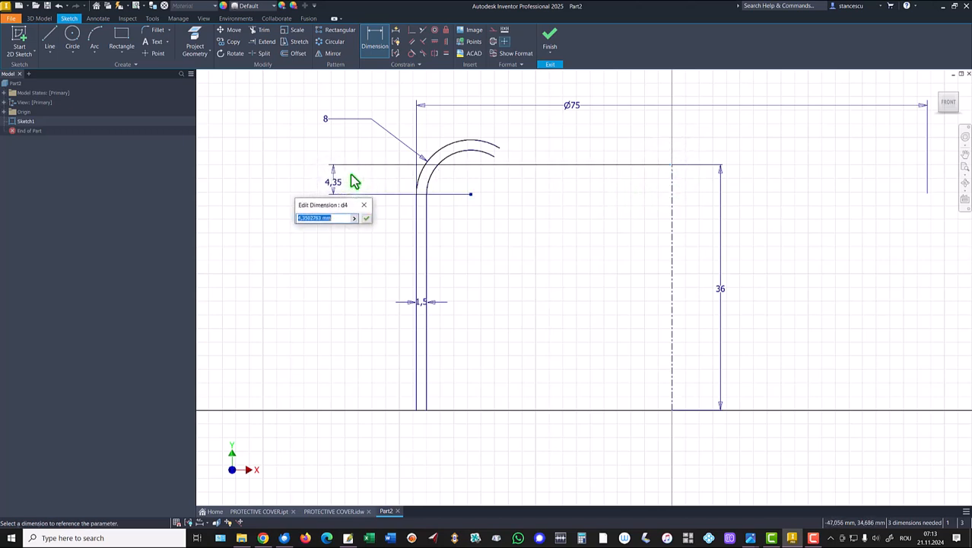
left_click(330, 122)
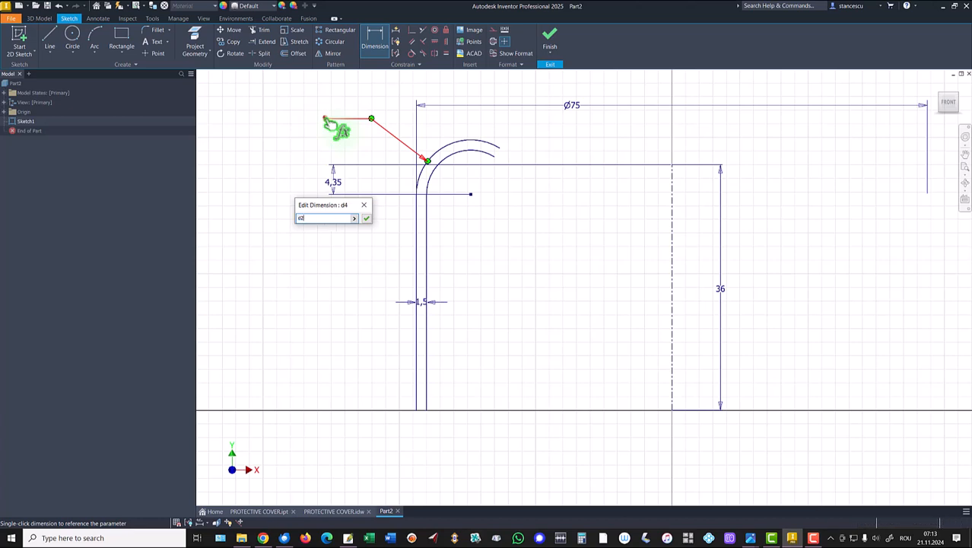
left_click(365, 218)
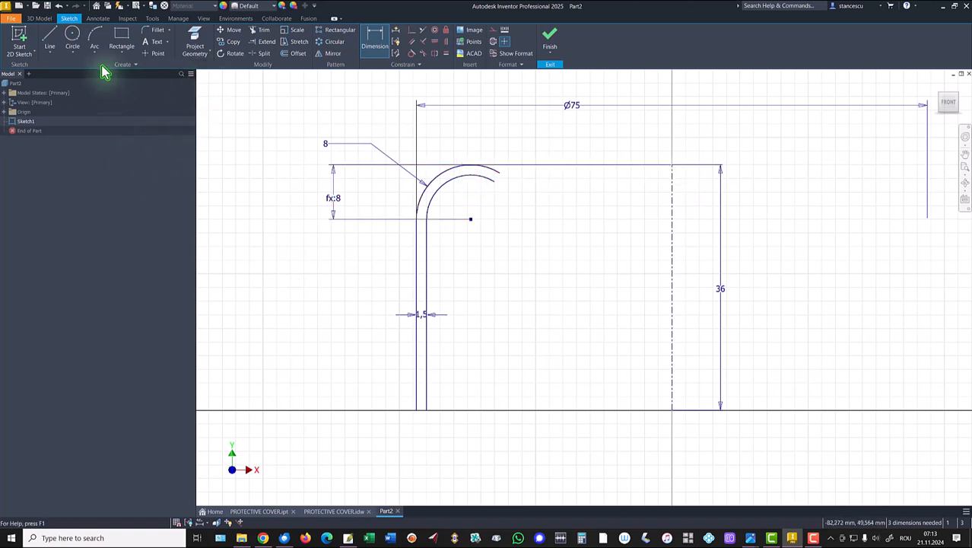
Draw the top flange with a horizontal line about 11.4 mm long from the inner arc, a 1 mm vertical end and a line back to the outer arc.
left_click(49, 39)
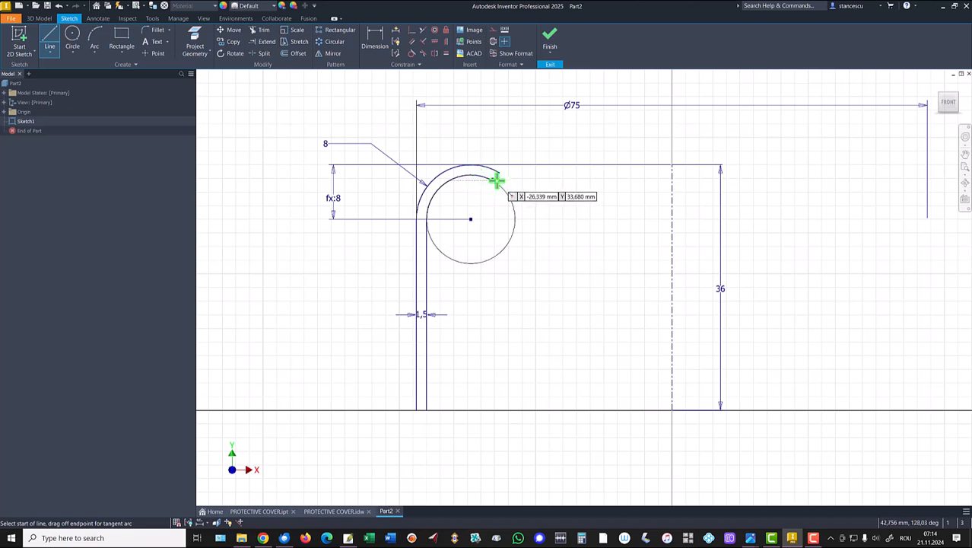
left_click(491, 182)
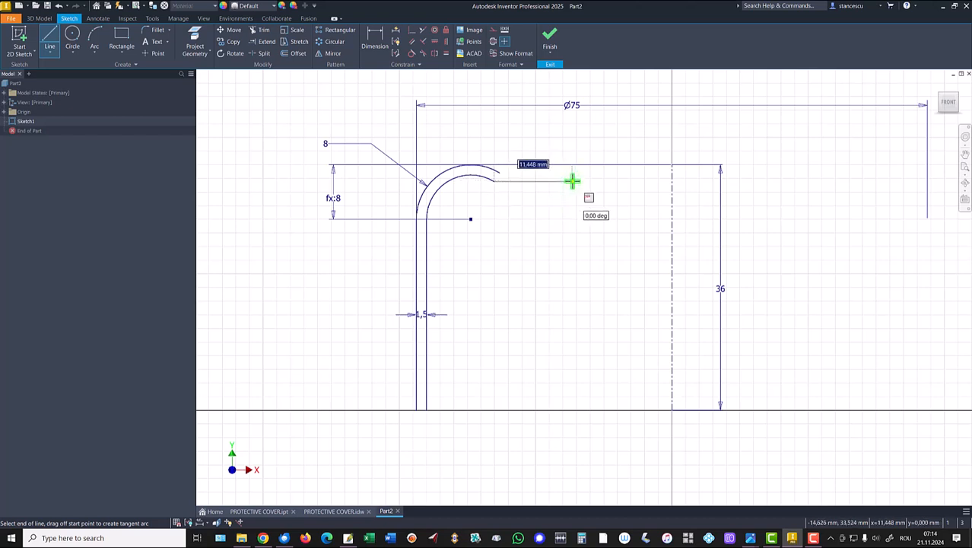
left_click(572, 181)
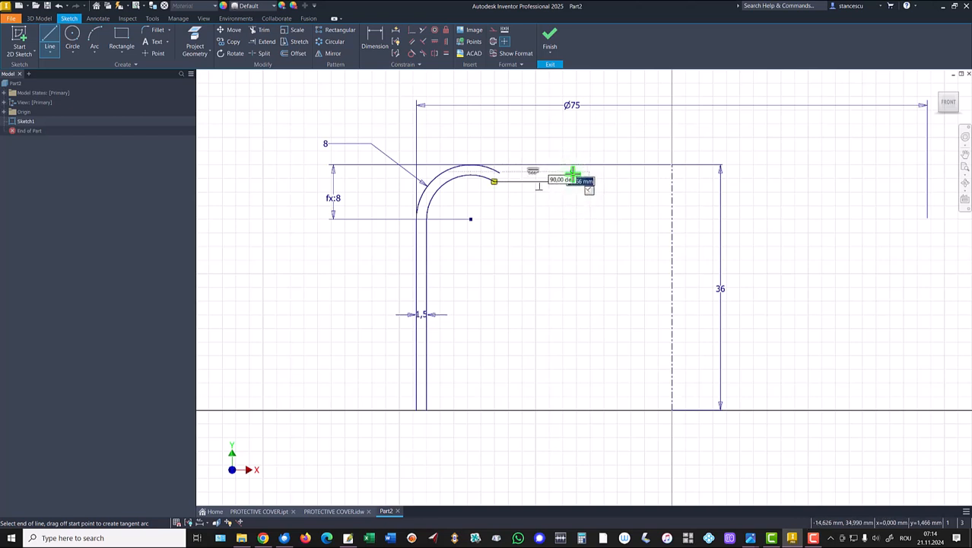
key("Return")
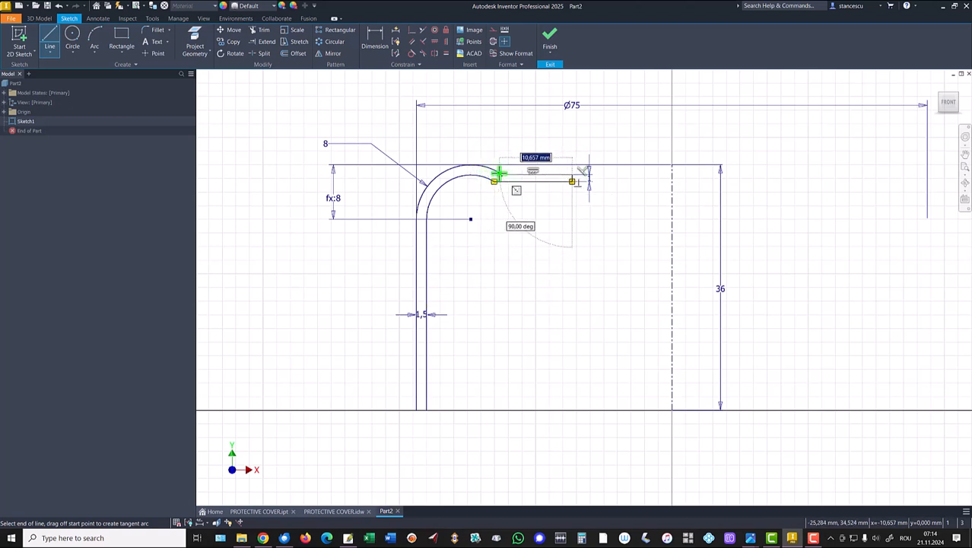
left_click(494, 173)
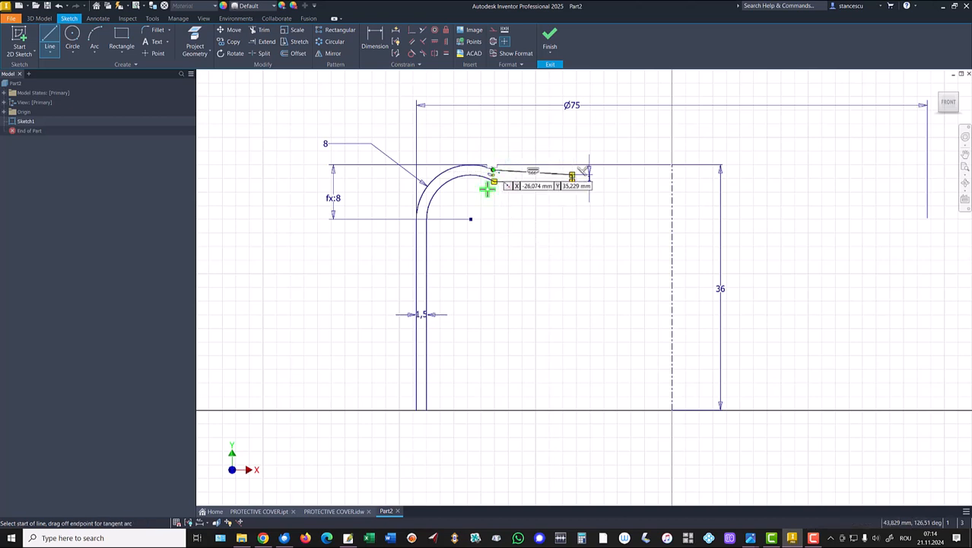
key("Escape")
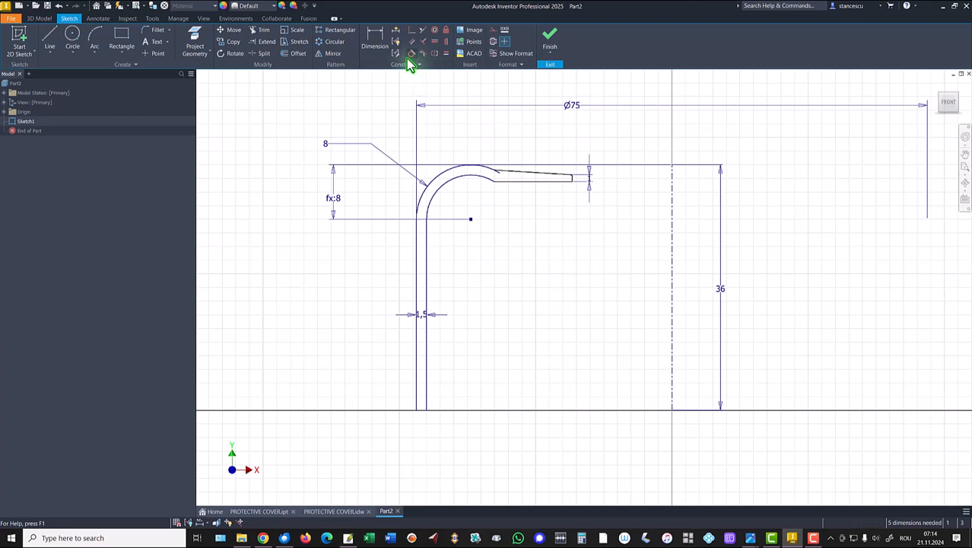
Make the flange's upper line tangent to the outer arc and its lower line tangent to the inner arc.
left_click(411, 54)
left_click(475, 166)
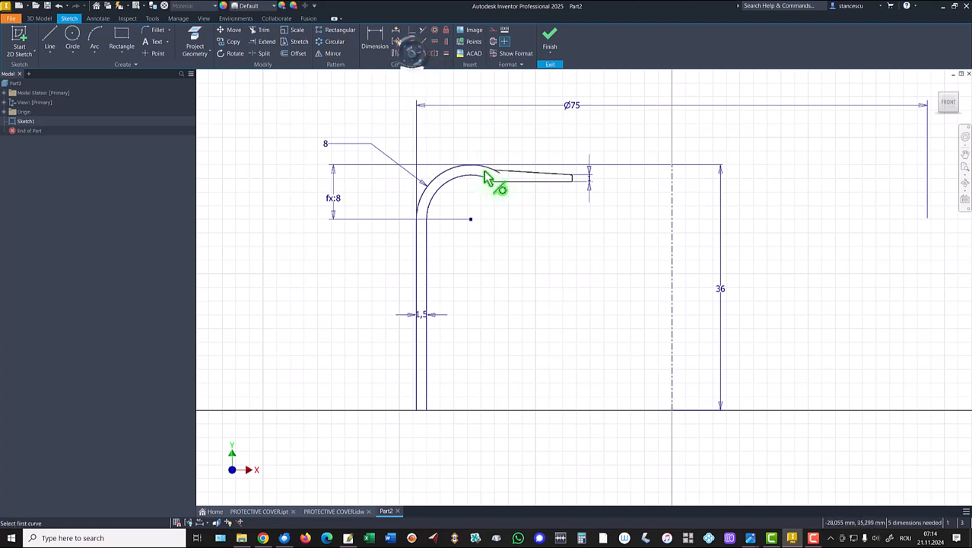
left_click(489, 175)
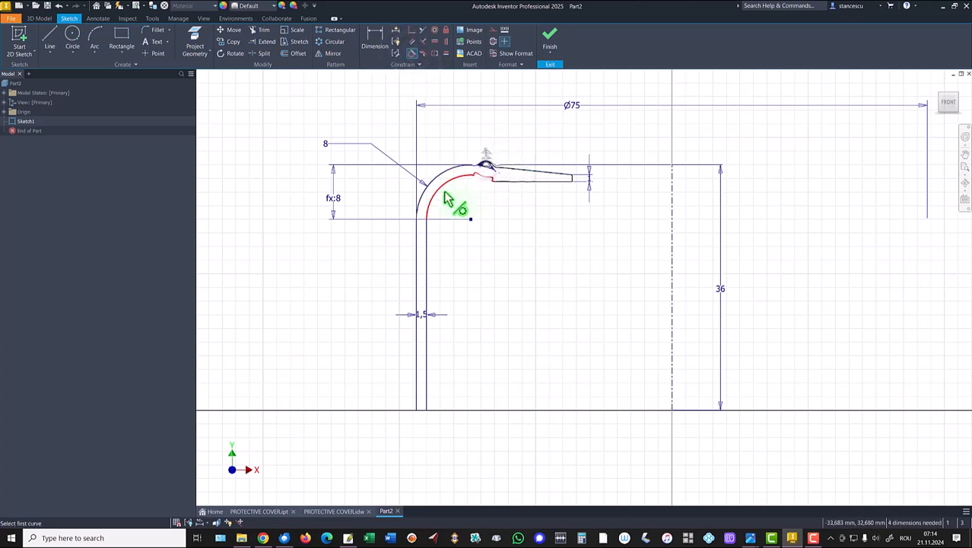
left_click(480, 183)
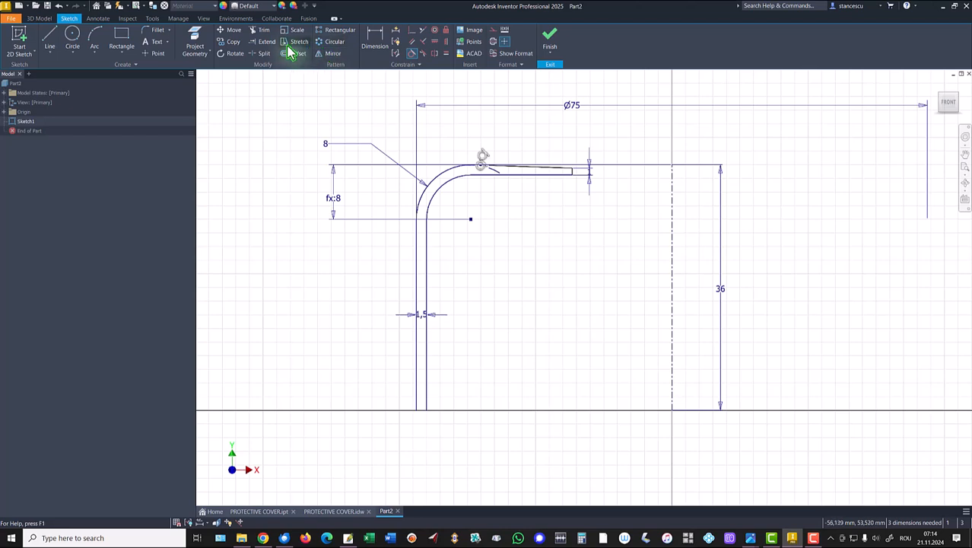
Trim the leftover end of the outer arc beyond its tangent point with the flange's upper line.
left_click(261, 31)
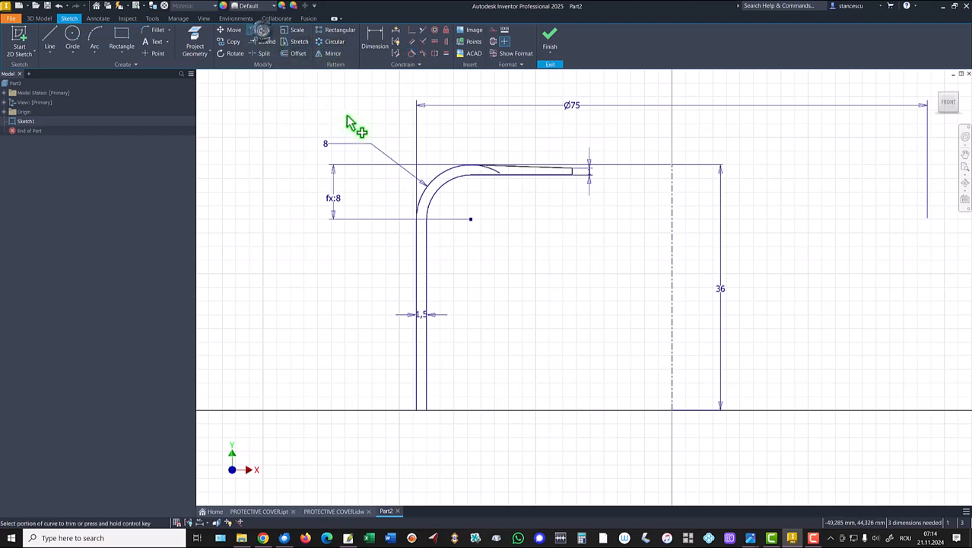
left_click(493, 175)
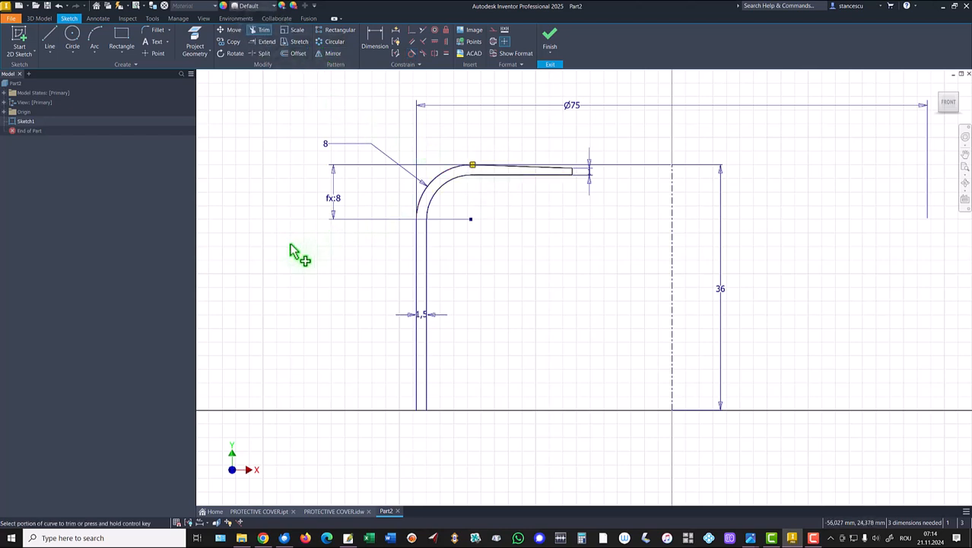
key("Escape")
Close the bottom of the wall profile with a short horizontal line between the two vertical lines.
left_click(49, 36)
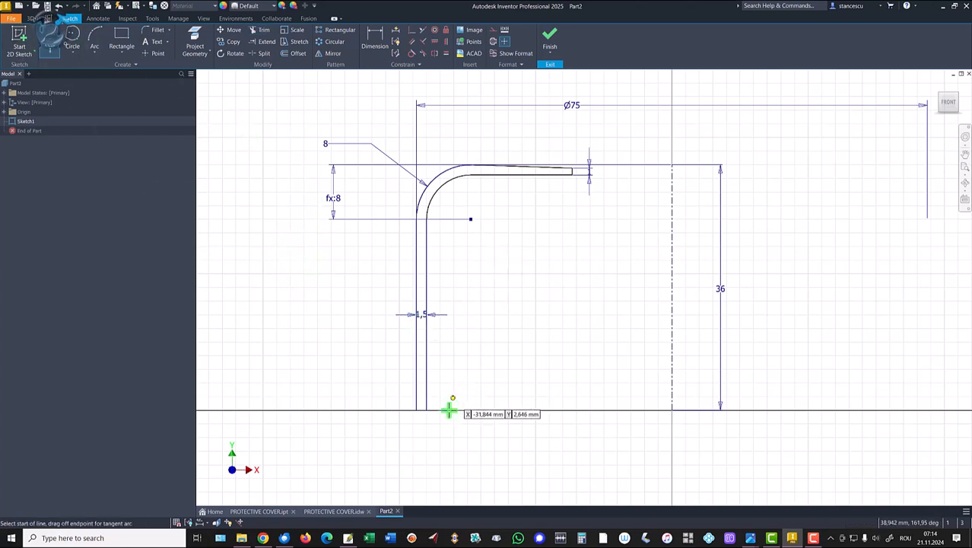
left_click(422, 410)
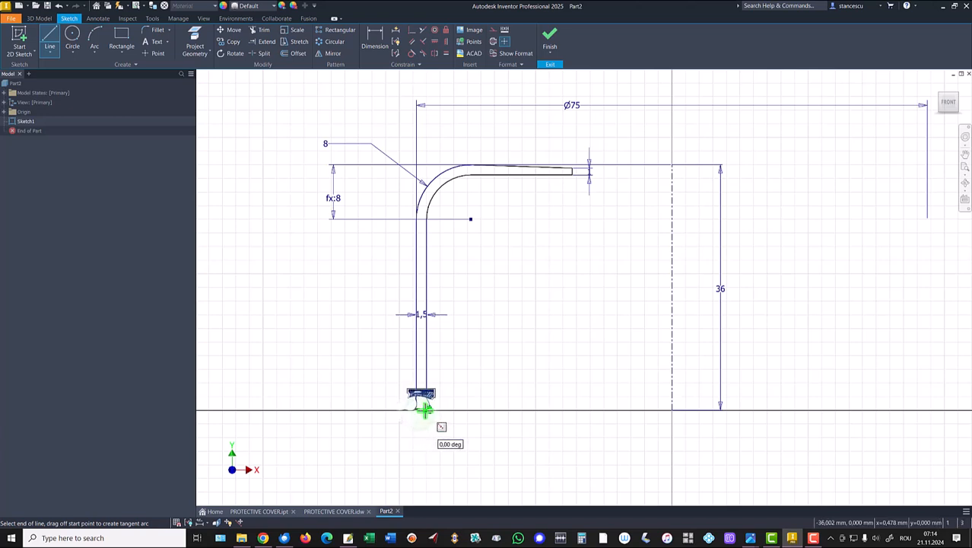
key("Escape")
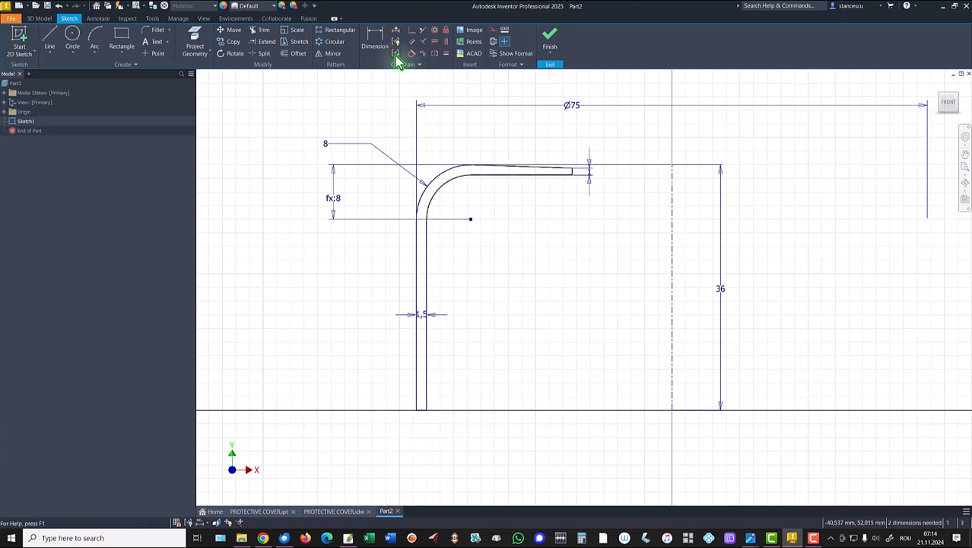
Dimension the flange's short vertical end line about the centerline as a 41 mm diameter.
left_click(373, 38)
scroll(545, 198, "up", 3)
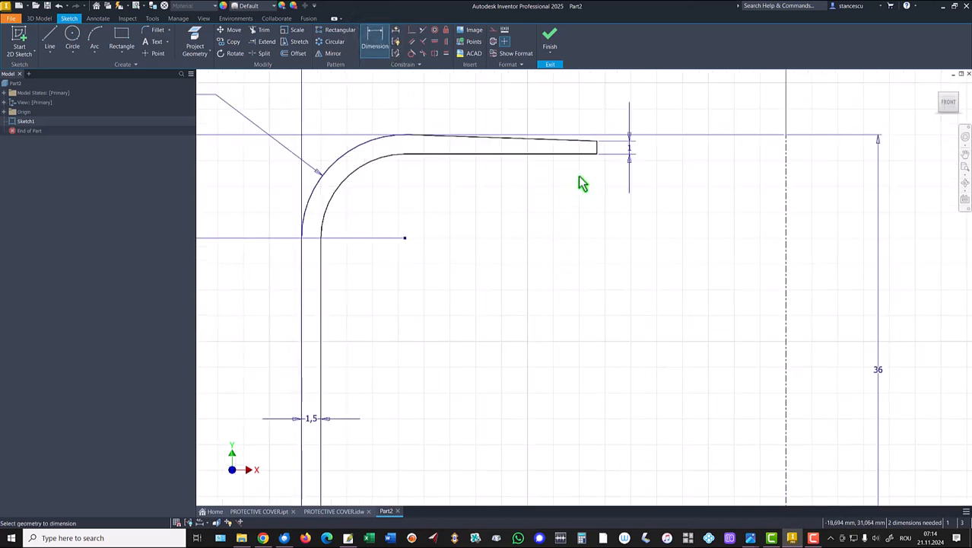
scroll(597, 144, "up", 2)
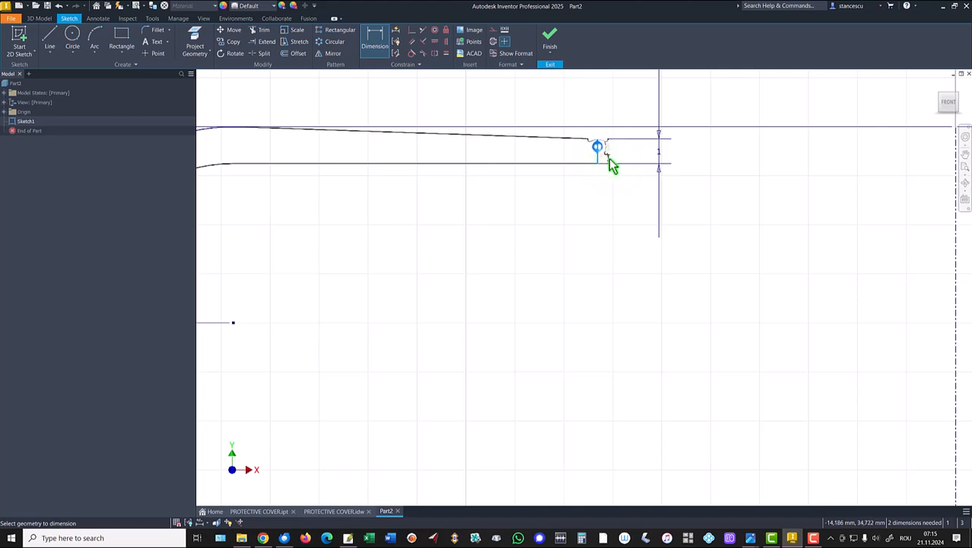
scroll(611, 164, "down", 5)
scroll(631, 173, "up", 2)
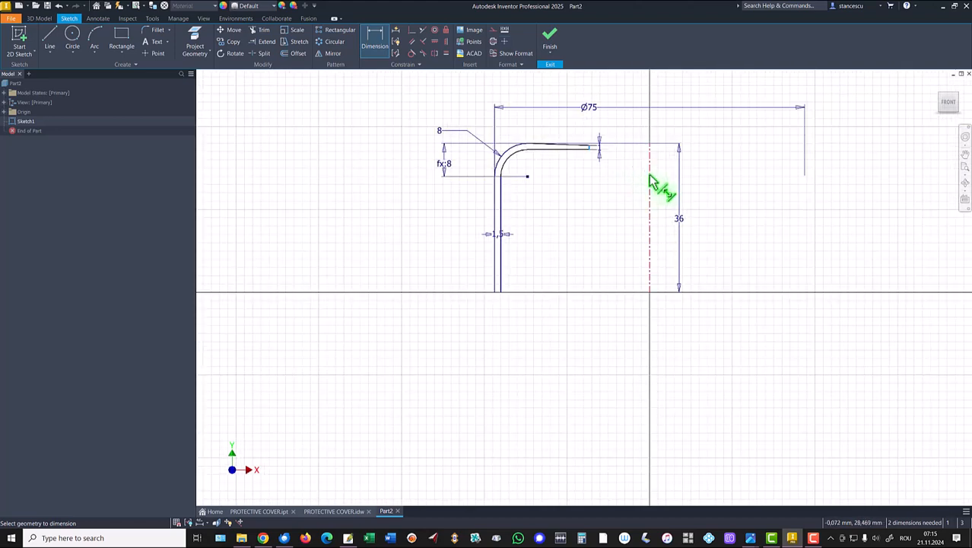
left_click(651, 181)
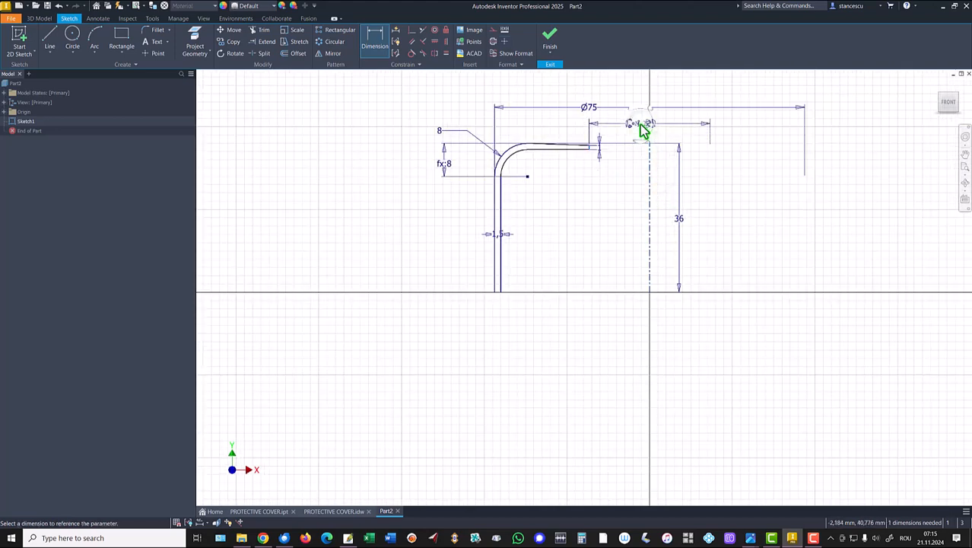
left_click(643, 130)
type("41")
key("Return")
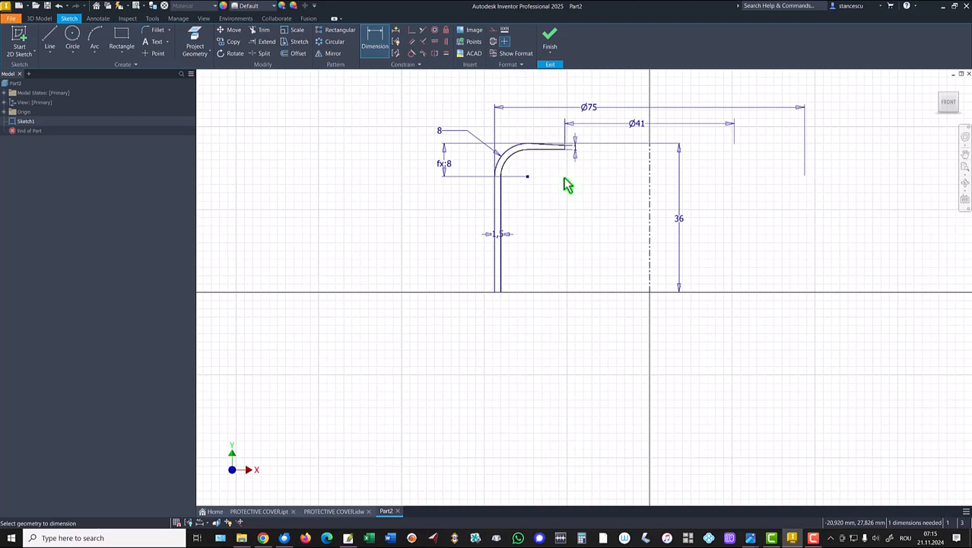
Dimension the vertical distance from the flange's lower line to the centerline's upper endpoint, linking it to the 1.5 mm wall thickness dimension.
scroll(571, 173, "up", 3)
middle_click_drag(571, 173, 565, 215)
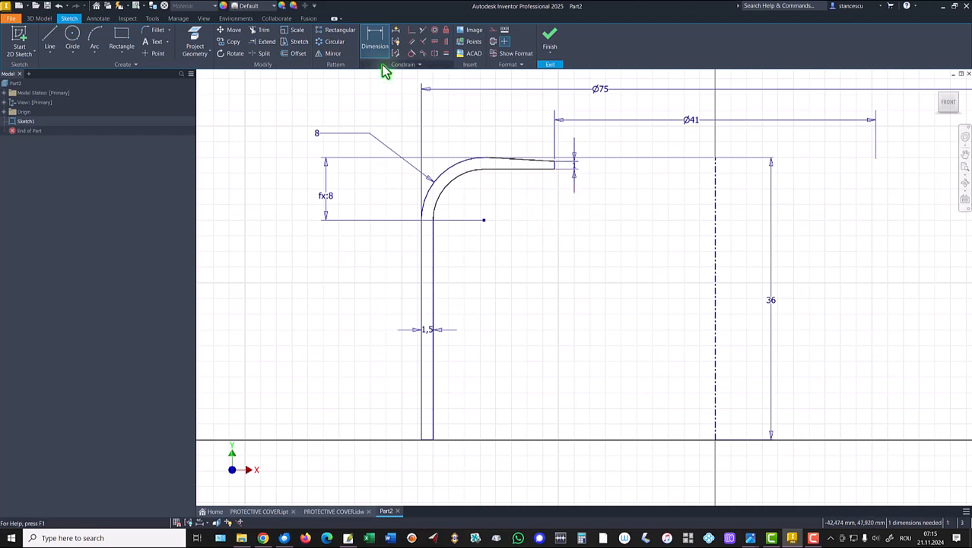
left_click(524, 168)
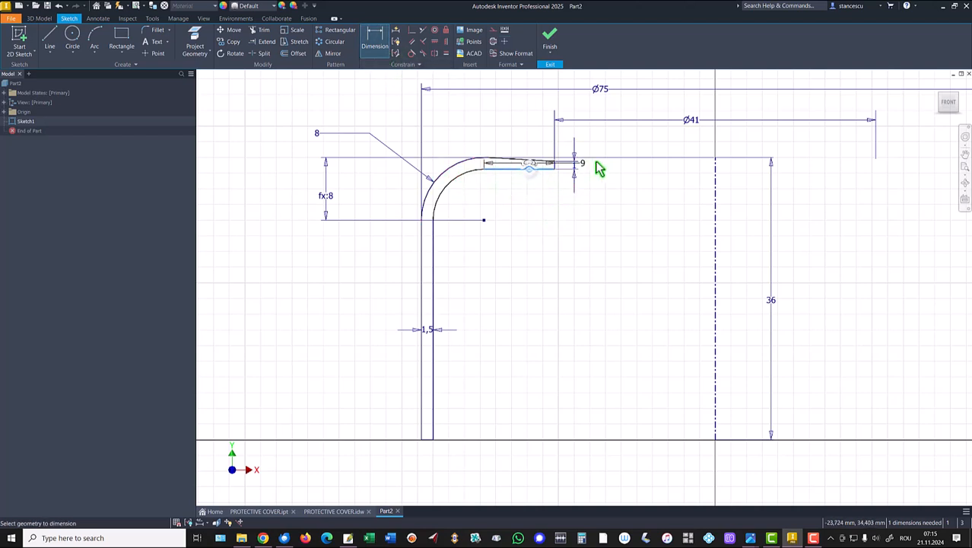
left_click(716, 161)
left_click(664, 164)
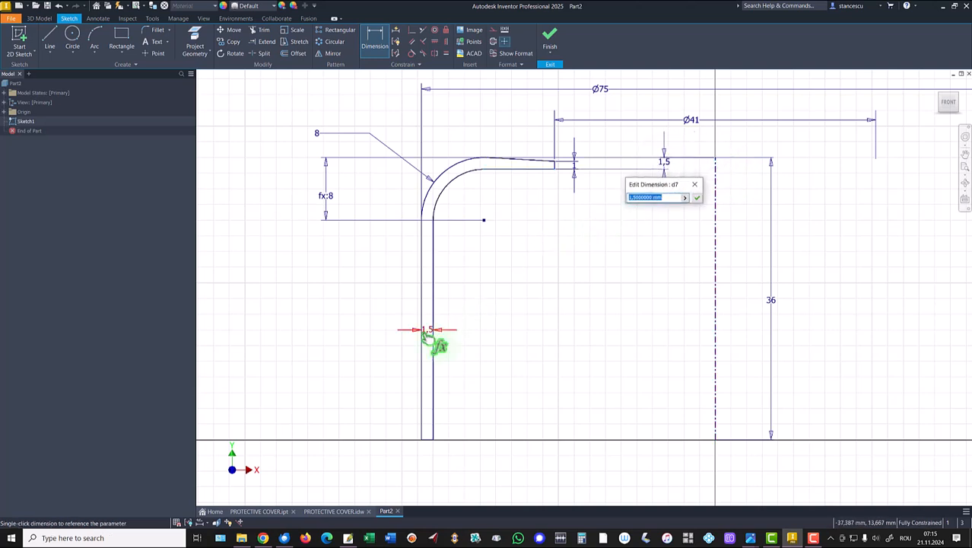
left_click(697, 197)
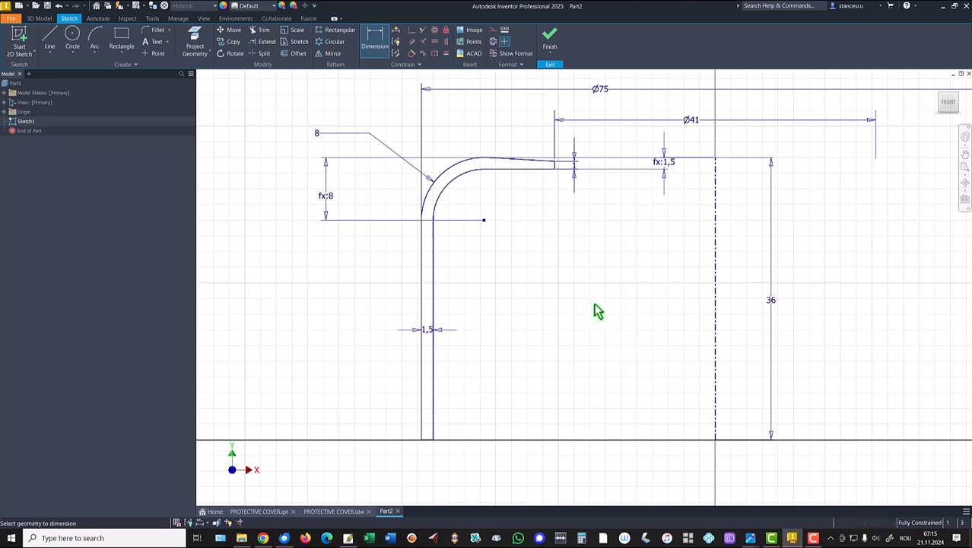
Finish the sketch and revolve the closed profile a full 360 degrees around the centerline as a new solid.
left_click(548, 38)
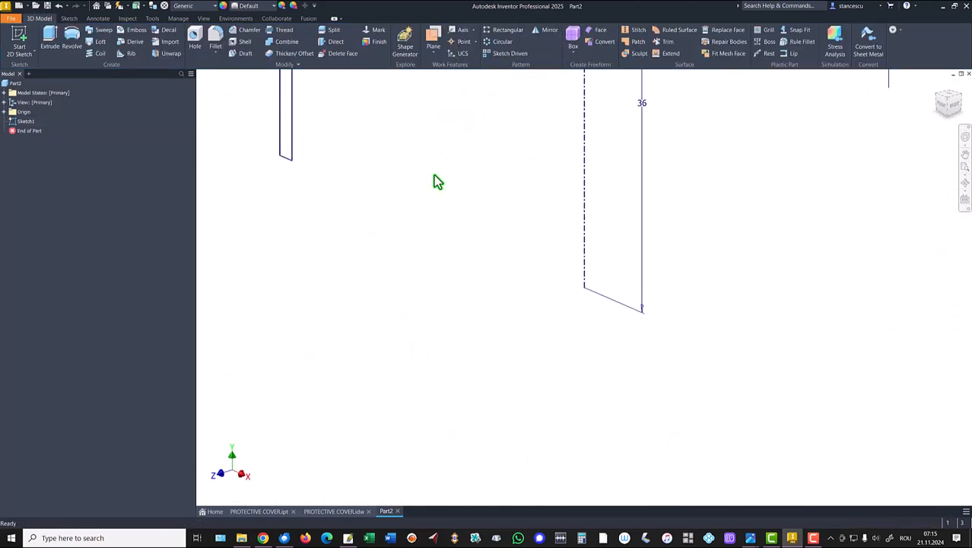
key("F6")
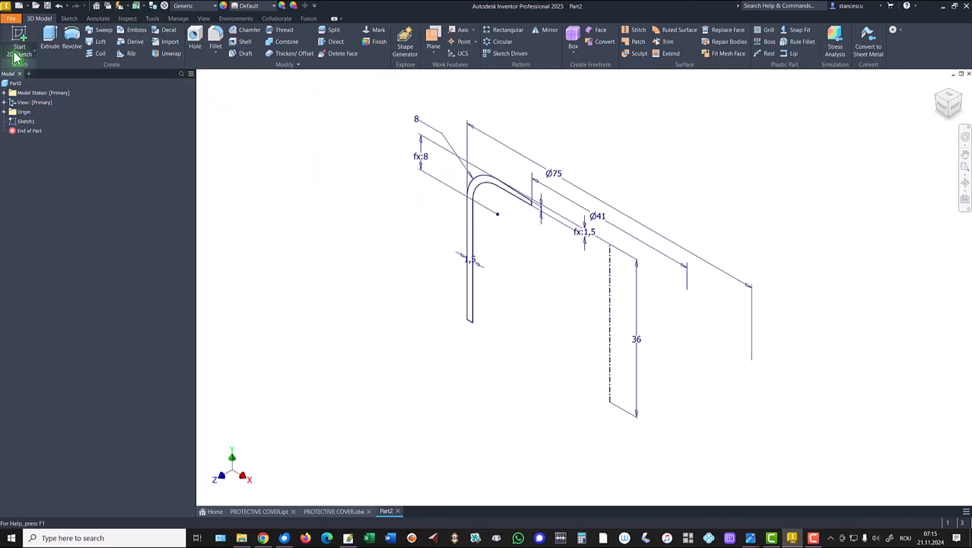
left_click(72, 39)
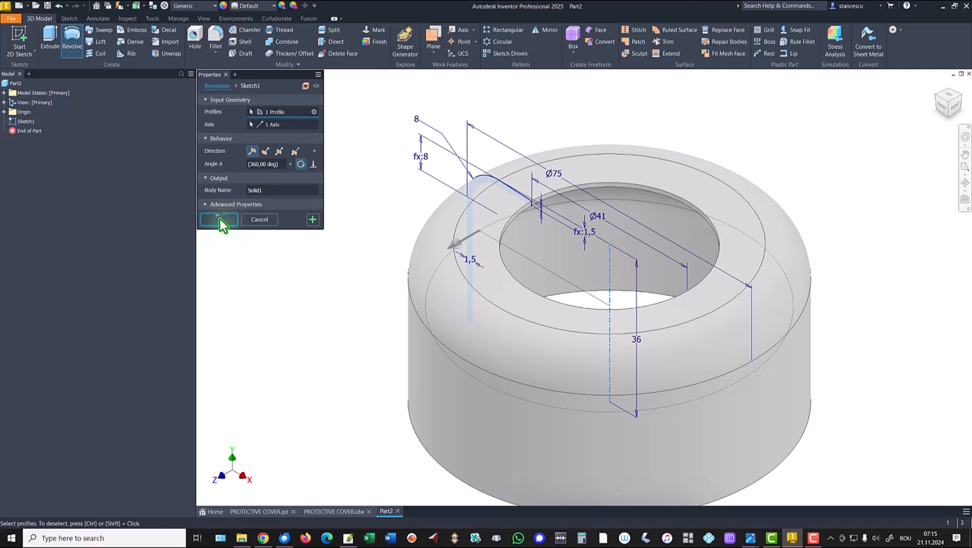
left_click(220, 220)
key("F6")
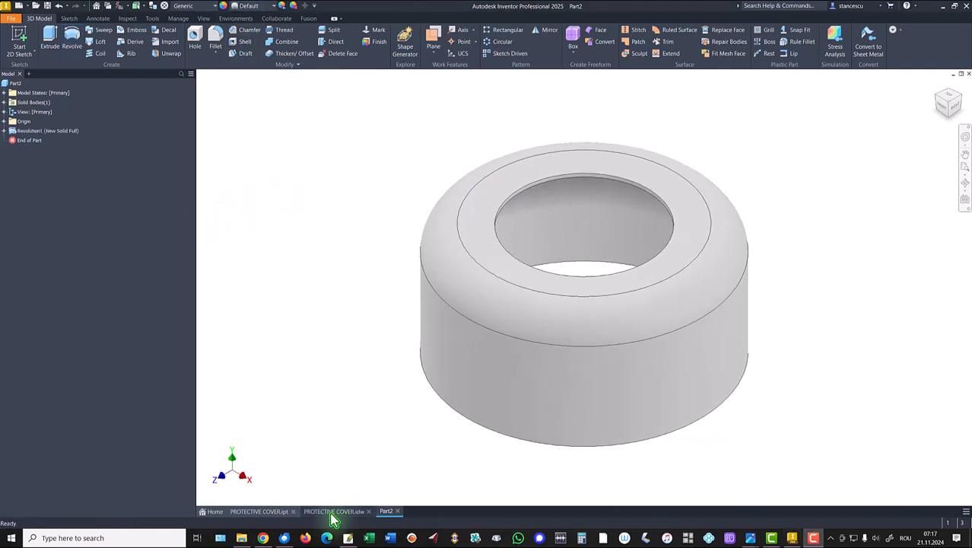
Examine the side slot's height, width and corner radius dimensions in the PROTECTIVE COVER.idw drawing.
left_click(332, 513)
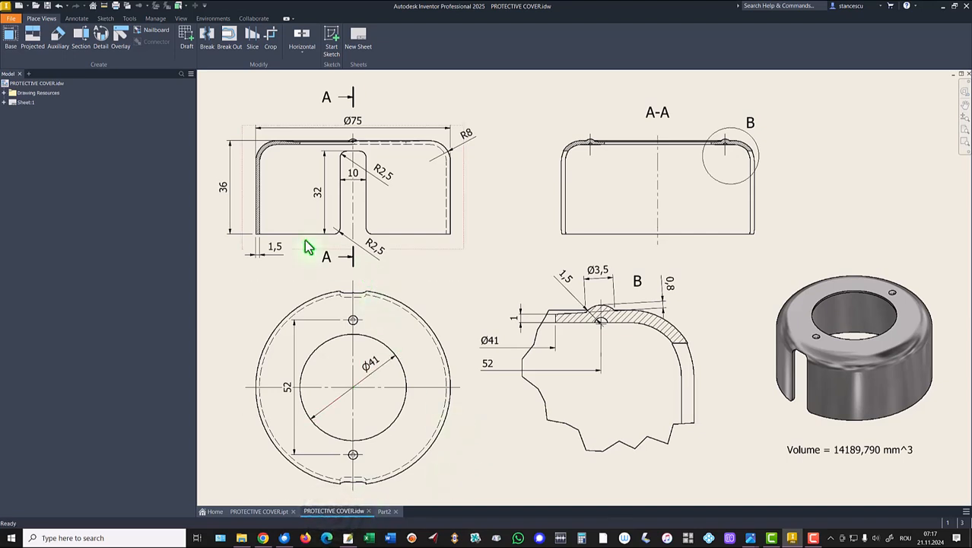
left_click(328, 174)
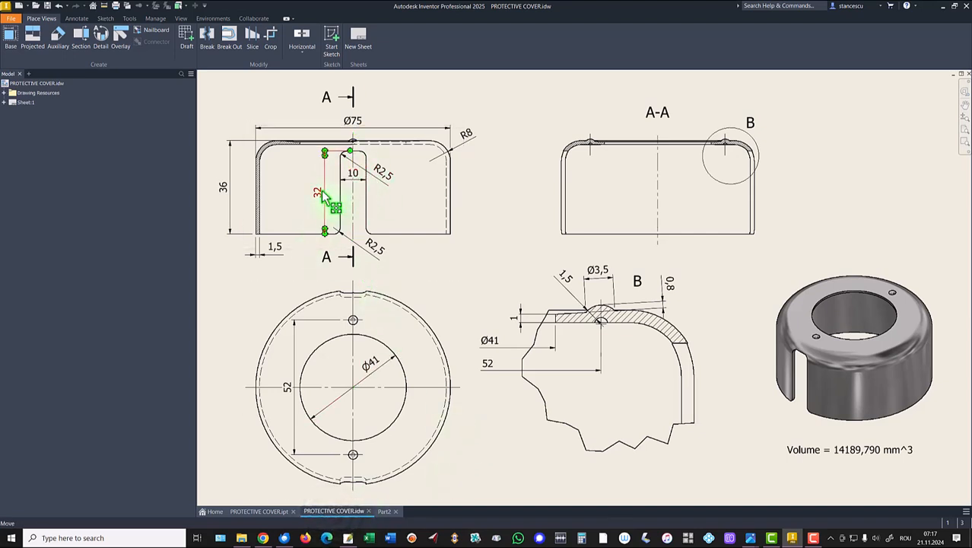
left_click(388, 178)
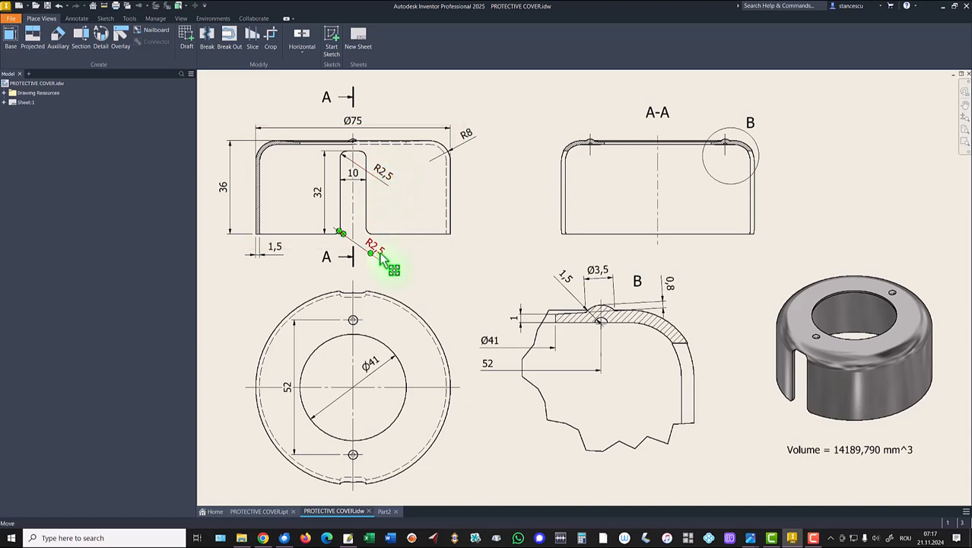
In Part2, start a new sketch on the XY plane and slice the model view at the sketch plane.
left_click(385, 512)
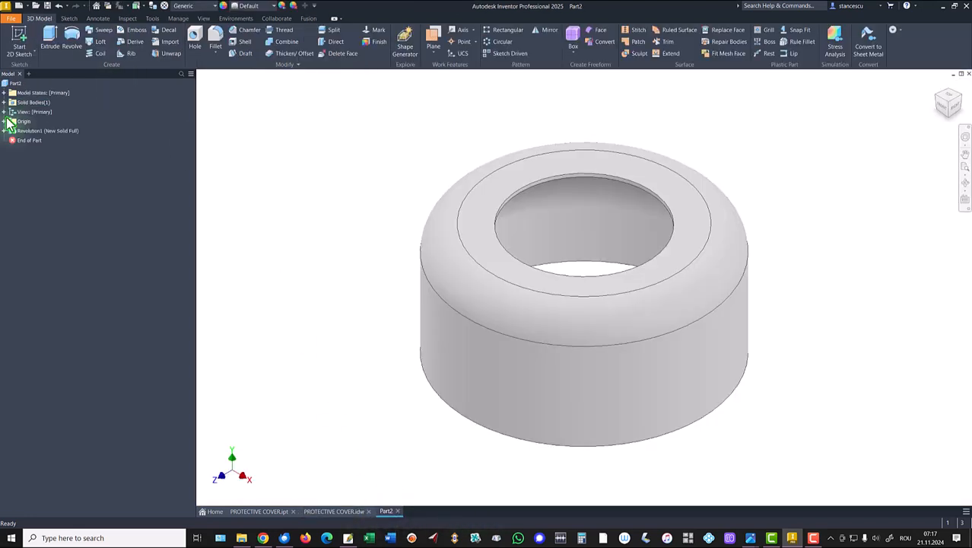
left_click(5, 121)
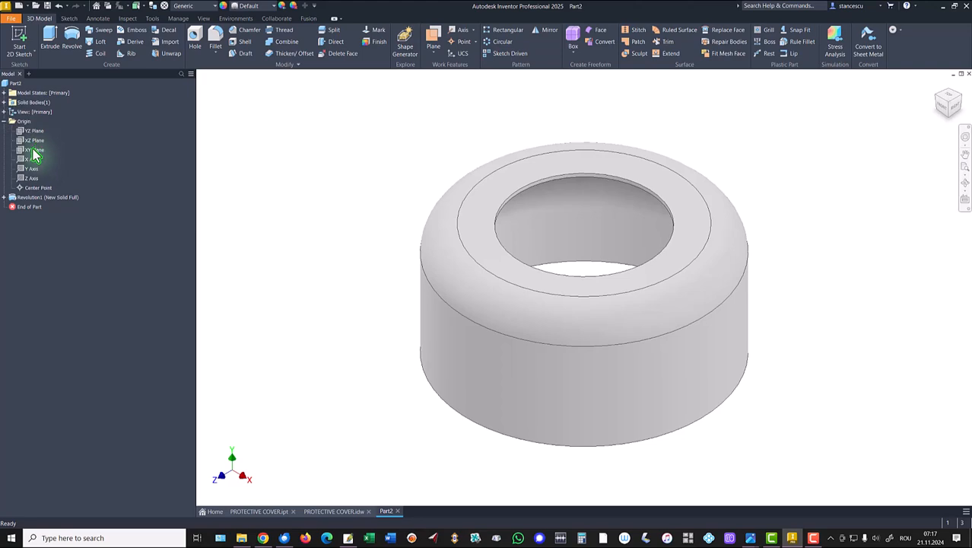
left_click(32, 151)
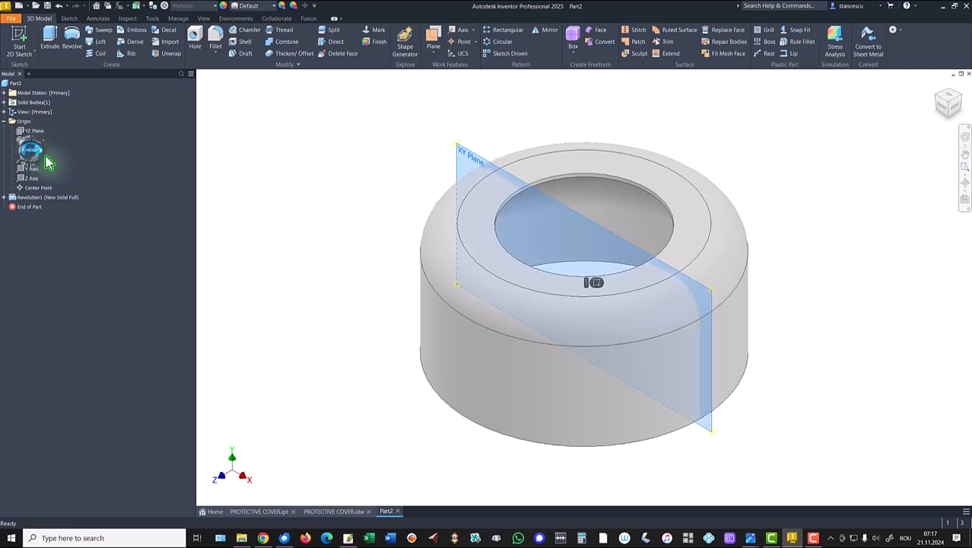
left_click(595, 283)
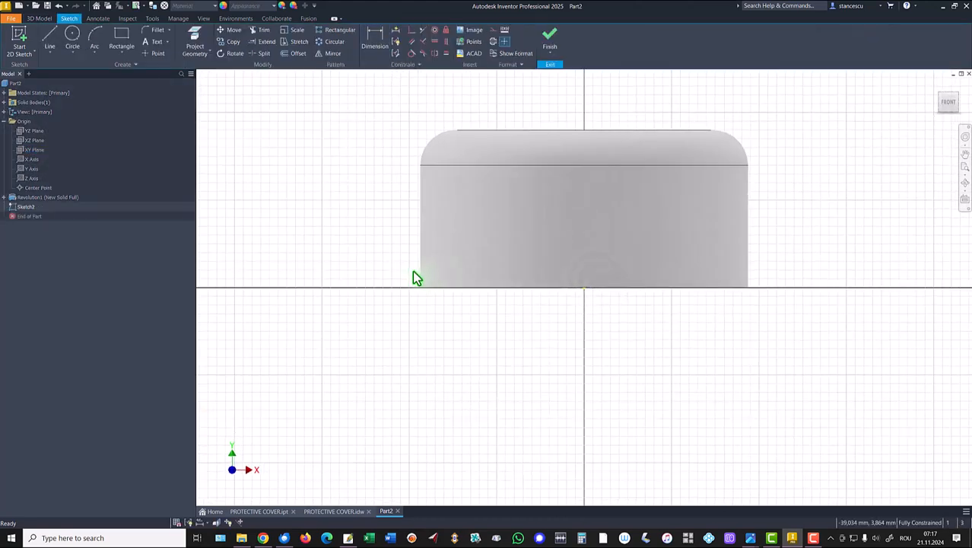
key("F7")
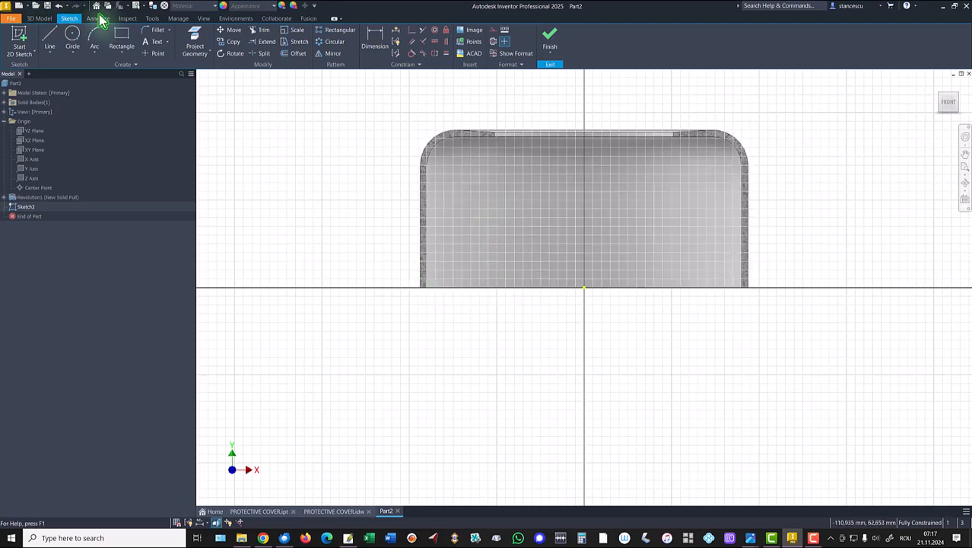
Sketch a rectangle 10 mm wide and 32 mm high across the cover's lower edge, near the origin.
left_click(118, 45)
left_click(565, 301)
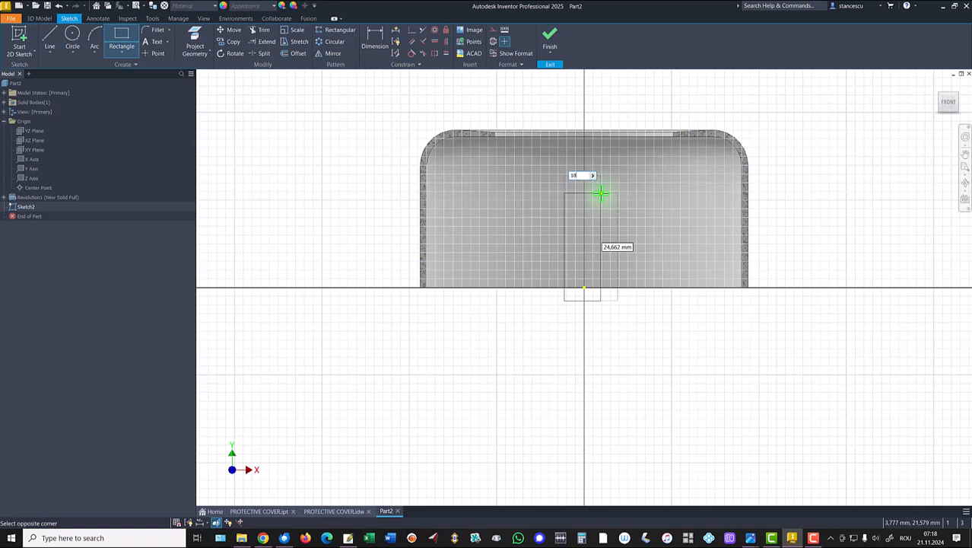
key("Tab")
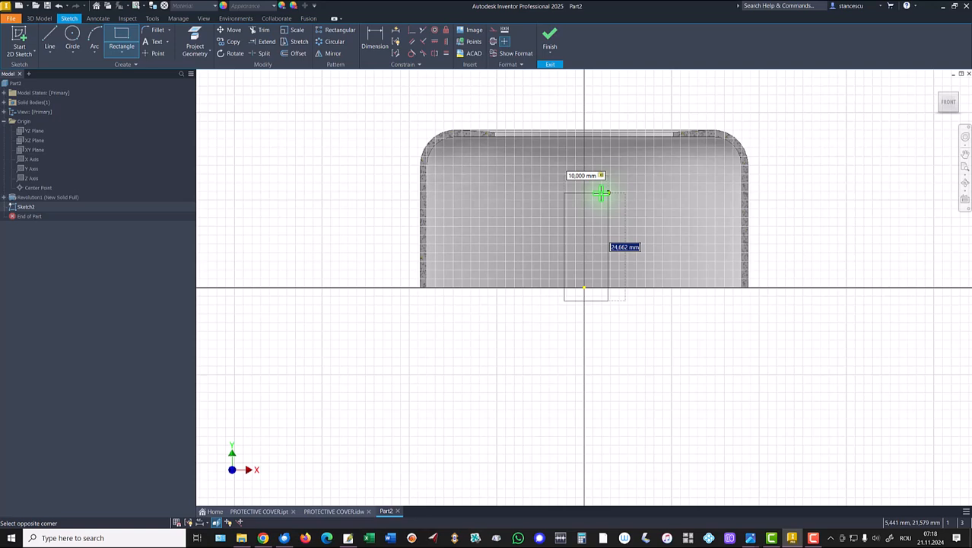
key("Return")
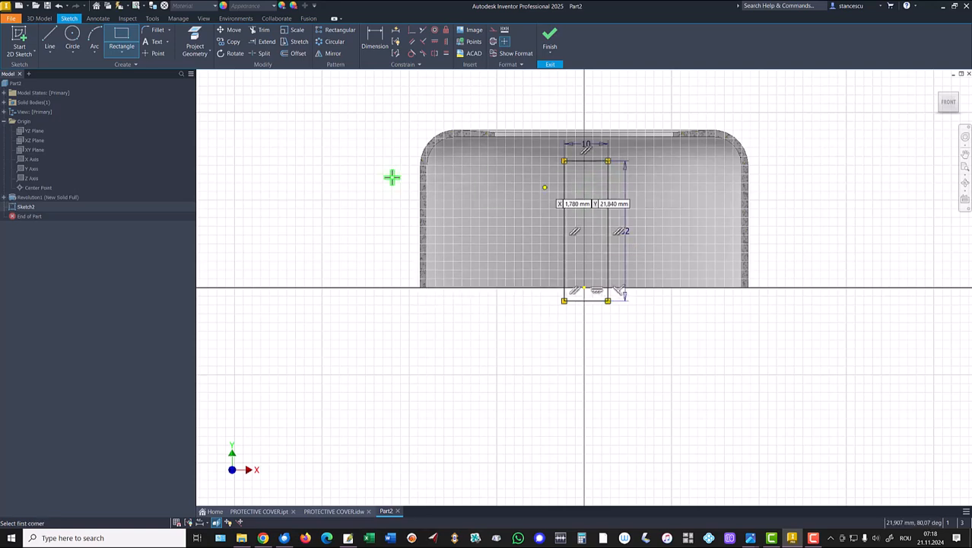
Make the midpoint of the rectangle's lower line coincident with the sketch origin.
left_click(412, 30)
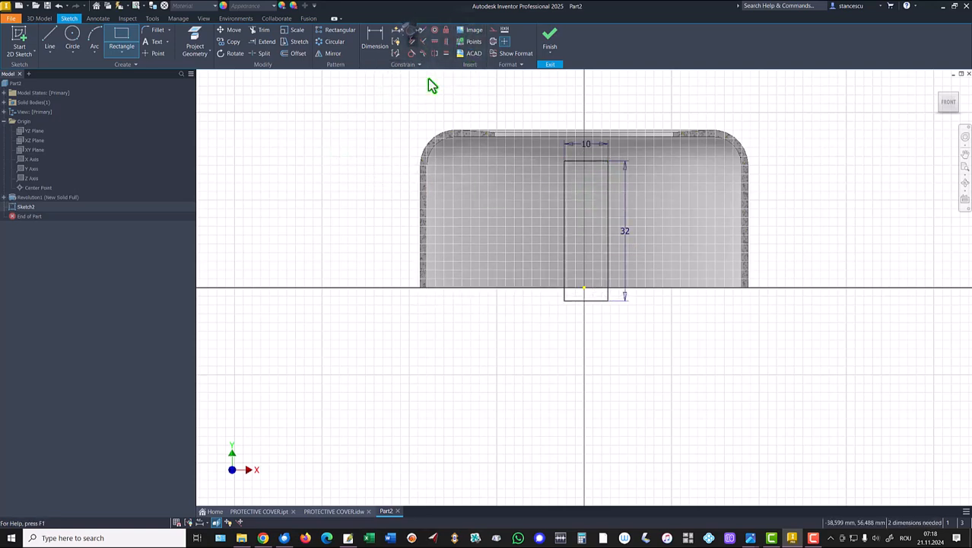
left_click(586, 300)
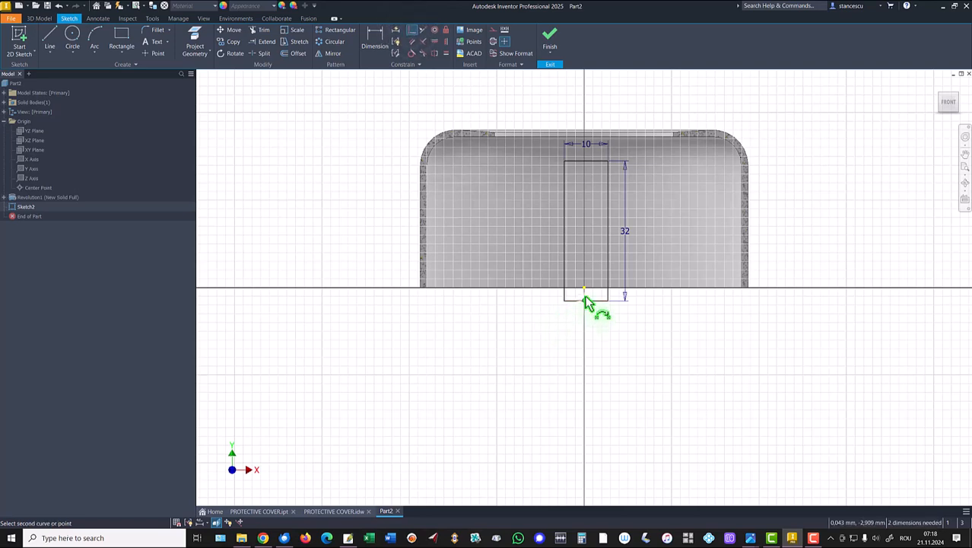
left_click(584, 288)
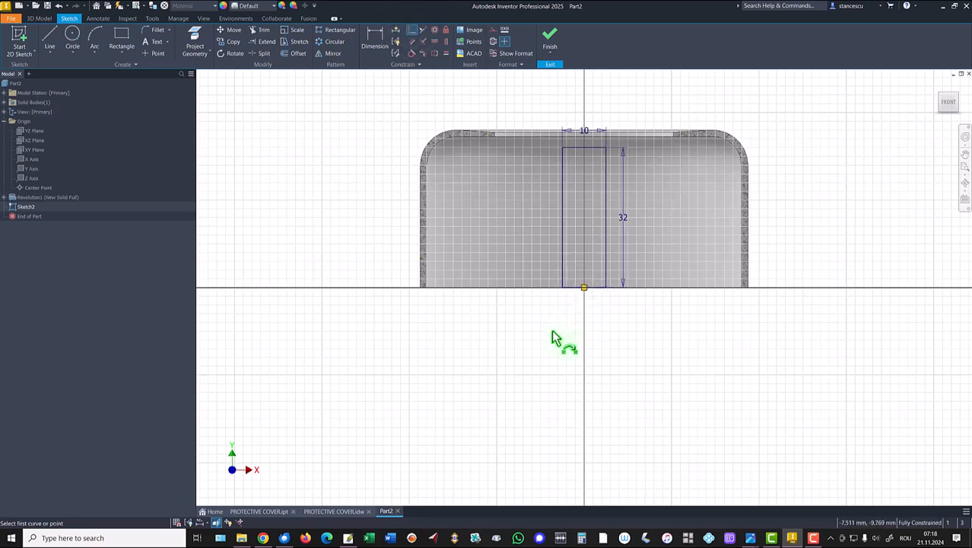
Round the rectangle's two upper corners with a 2.5 mm sketch fillet and finish the sketch.
left_click(157, 30)
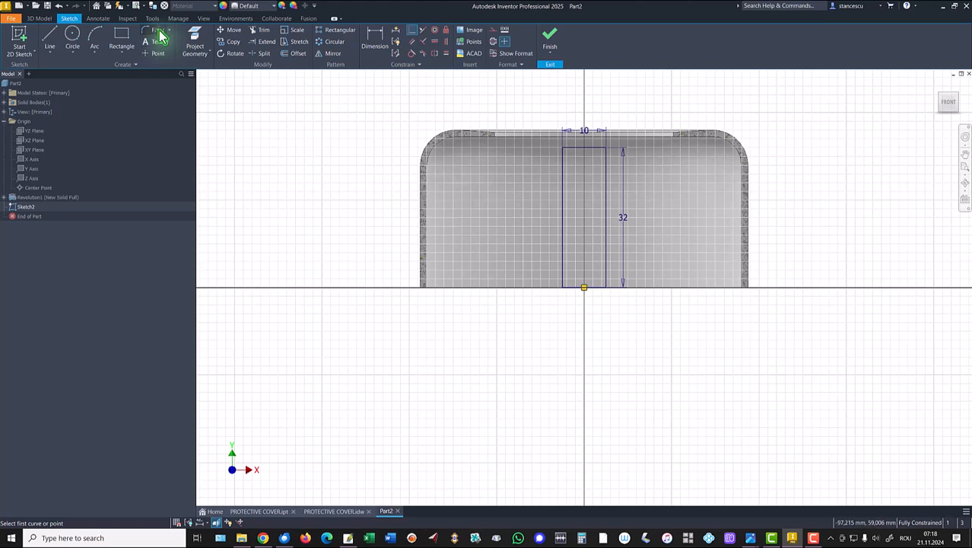
type("2,5")
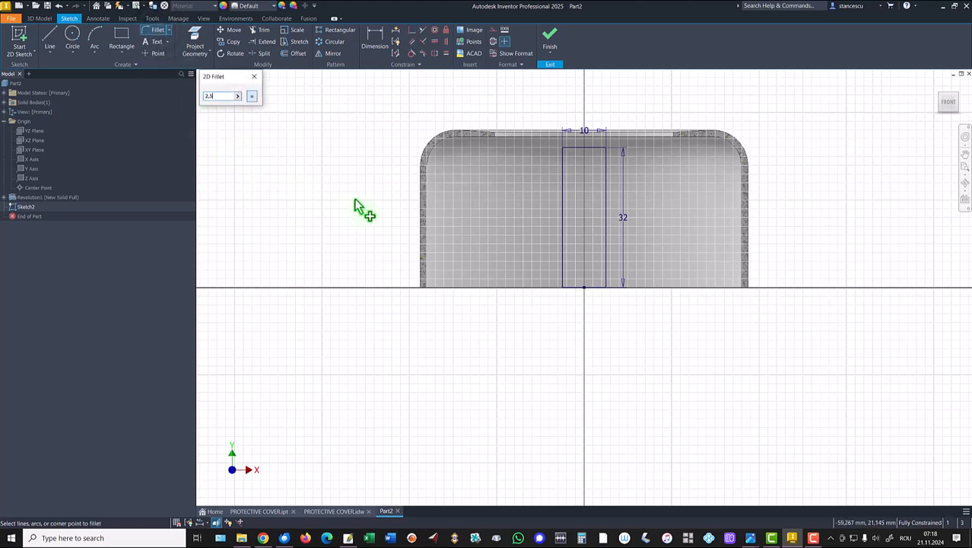
left_click(567, 156)
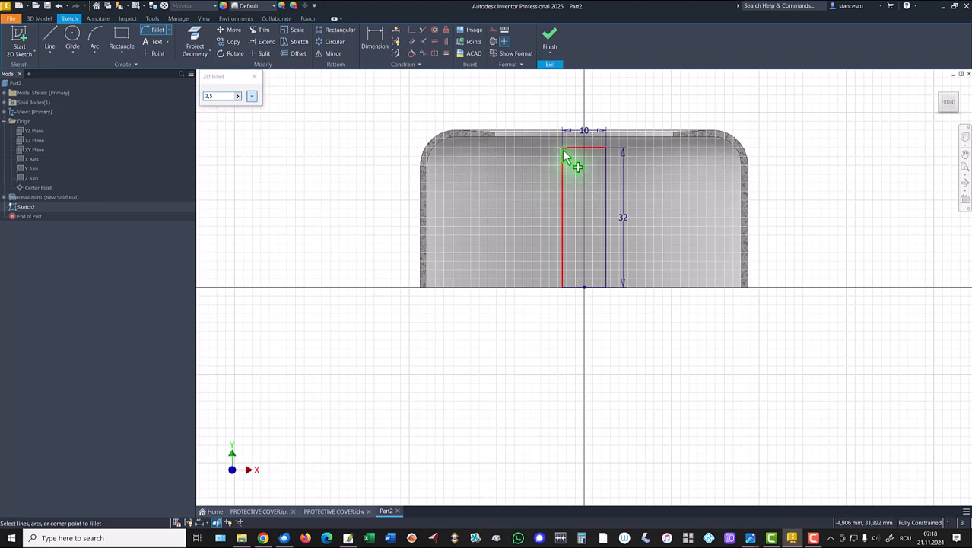
left_click(614, 156)
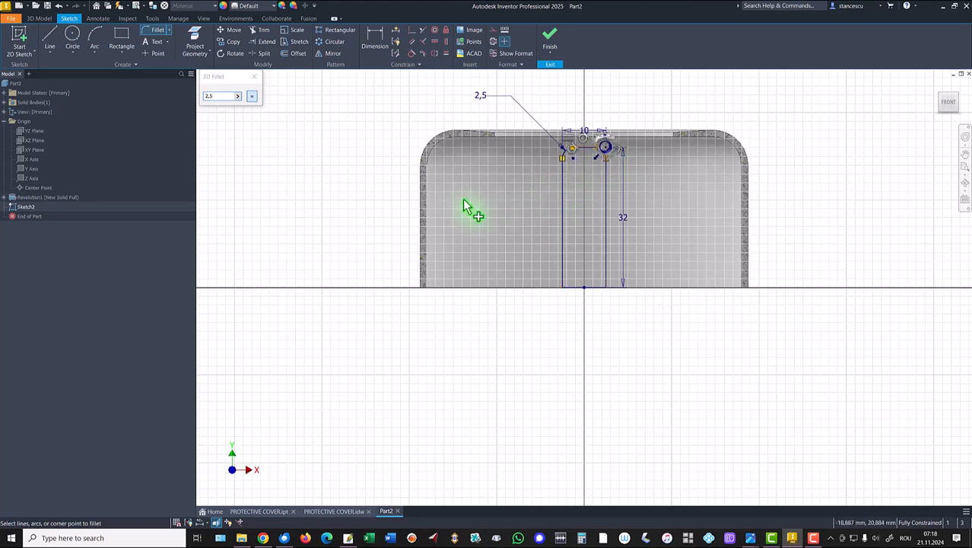
left_click(551, 41)
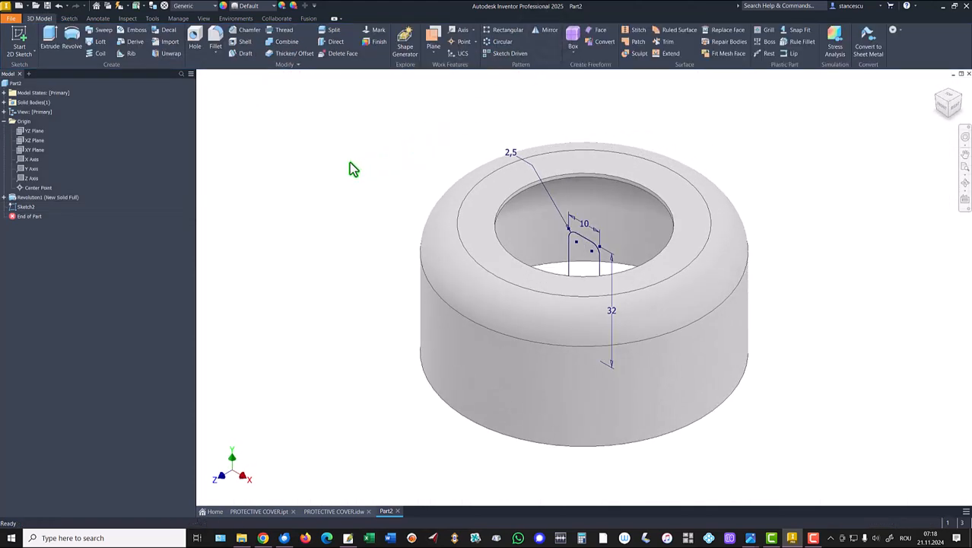
Extrude the slot profile as a symmetric cut through the entire cover.
left_click(50, 34)
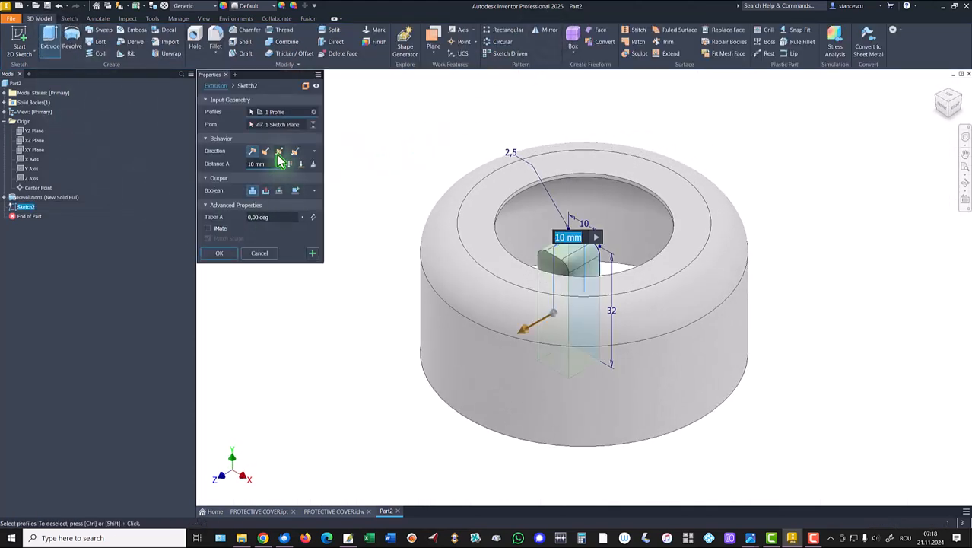
left_click(280, 152)
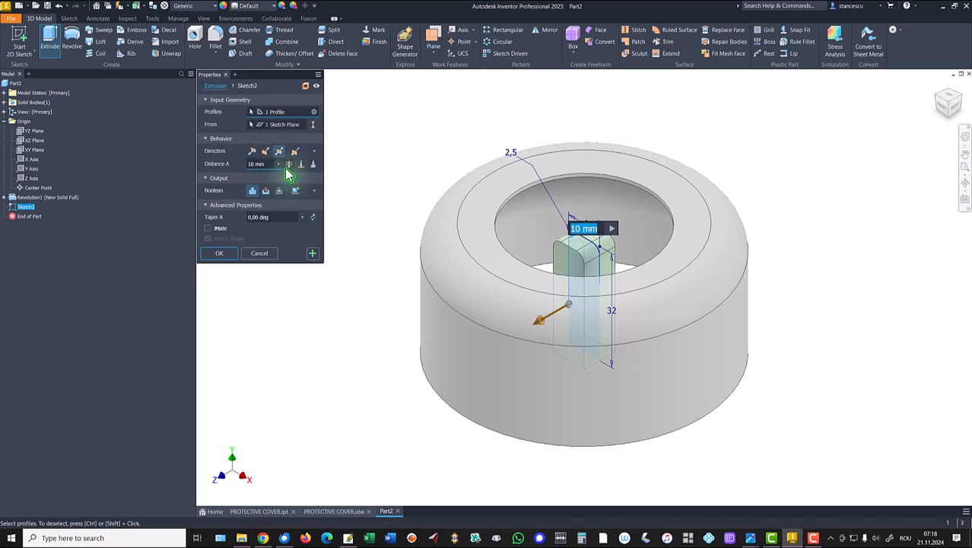
left_click(266, 190)
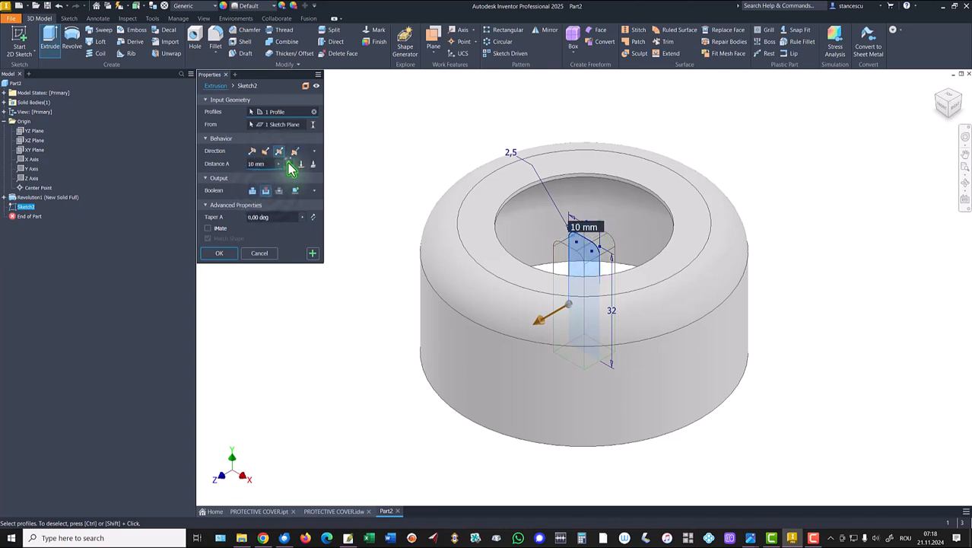
left_click(289, 165)
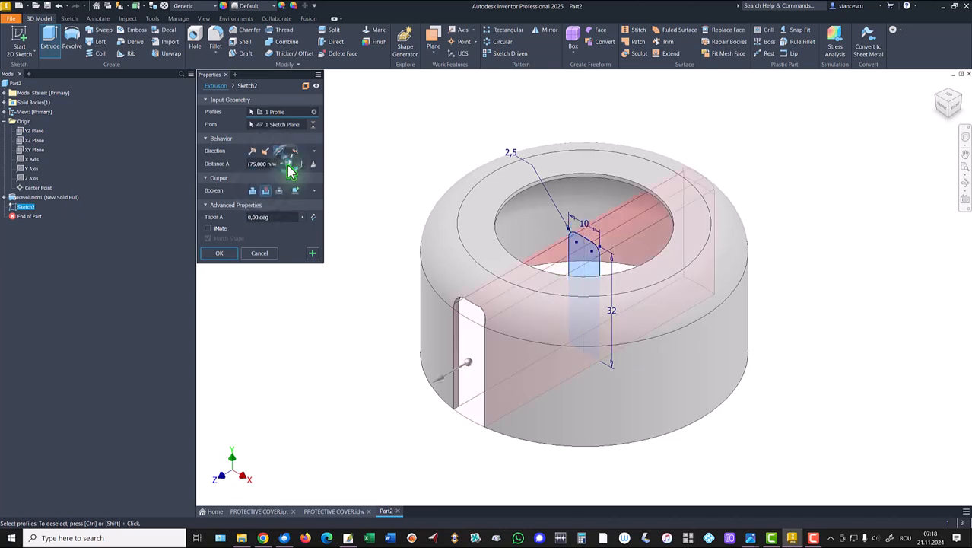
left_click(222, 253)
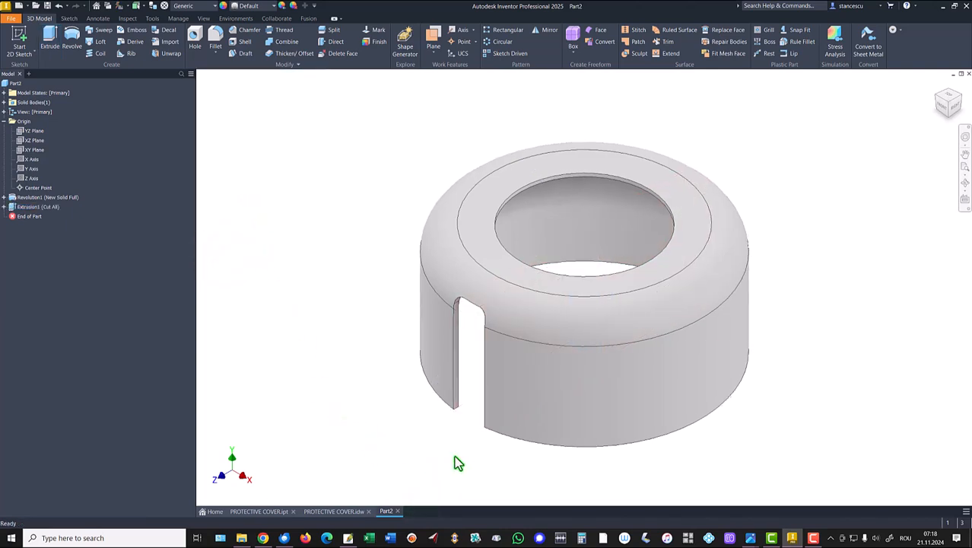
Fillet the four lower corner edges of the slots on both sides of the wall with a 2.5 mm radius.
scroll(453, 459, "up", 5)
middle_click_drag(383, 436, 393, 441, "shift")
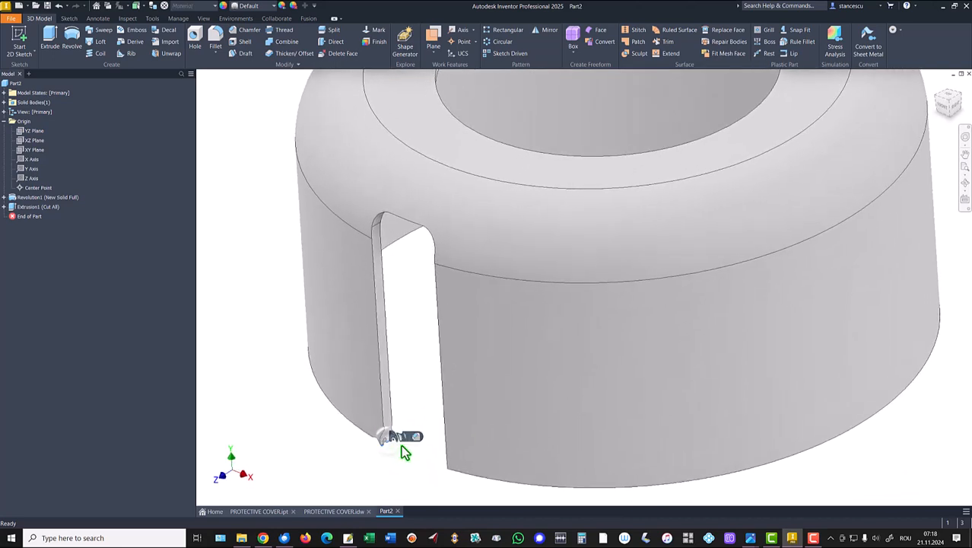
left_click(405, 438)
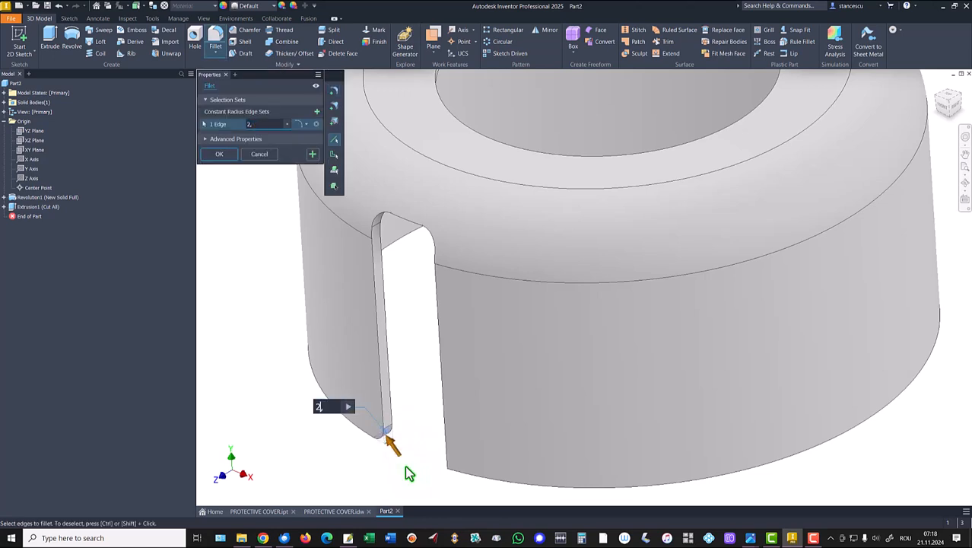
middle_click_drag(408, 472, 656, 435, "shift")
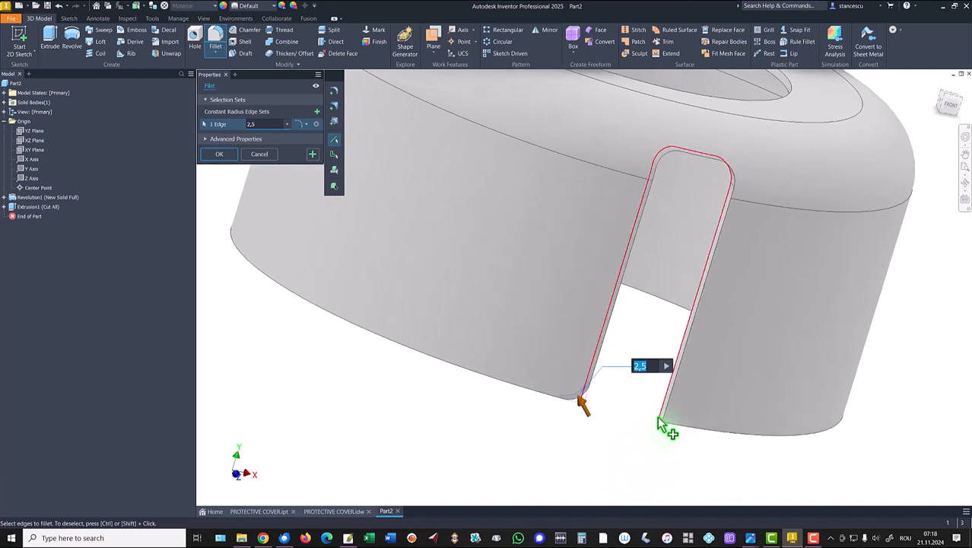
scroll(664, 433, "down", 3)
scroll(669, 434, "down", 1)
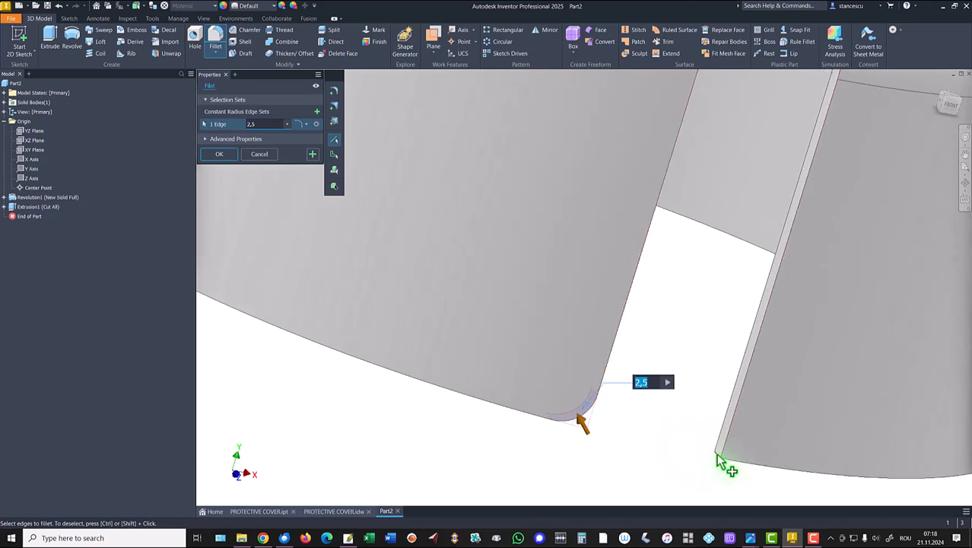
left_click(718, 461)
middle_click_drag(677, 446, 547, 401, "shift")
left_click(728, 443)
left_click(555, 395)
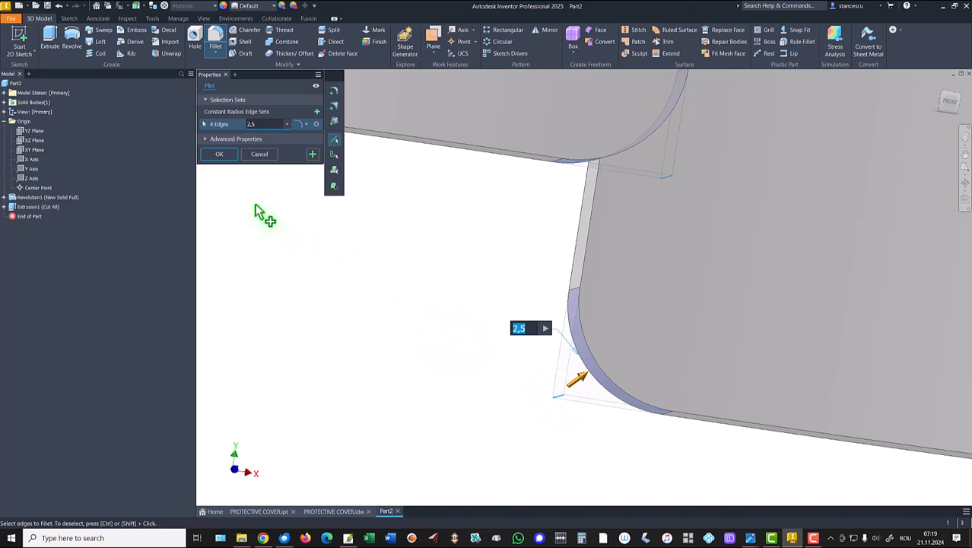
left_click(231, 160)
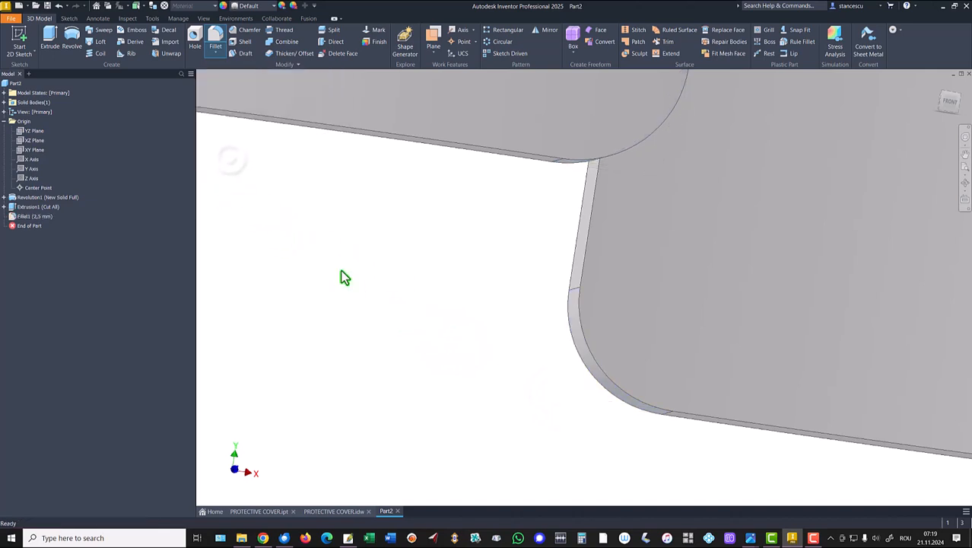
key("F6")
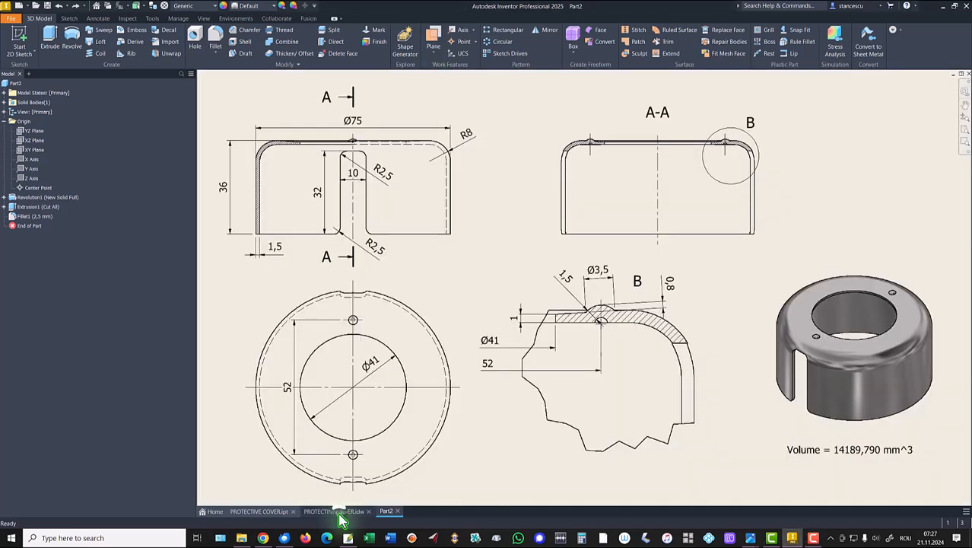
Examine the small dome's diameter, height, thickness and position dimensions in detail B of the PROTECTIVE COVER.idw drawing.
left_click(337, 512)
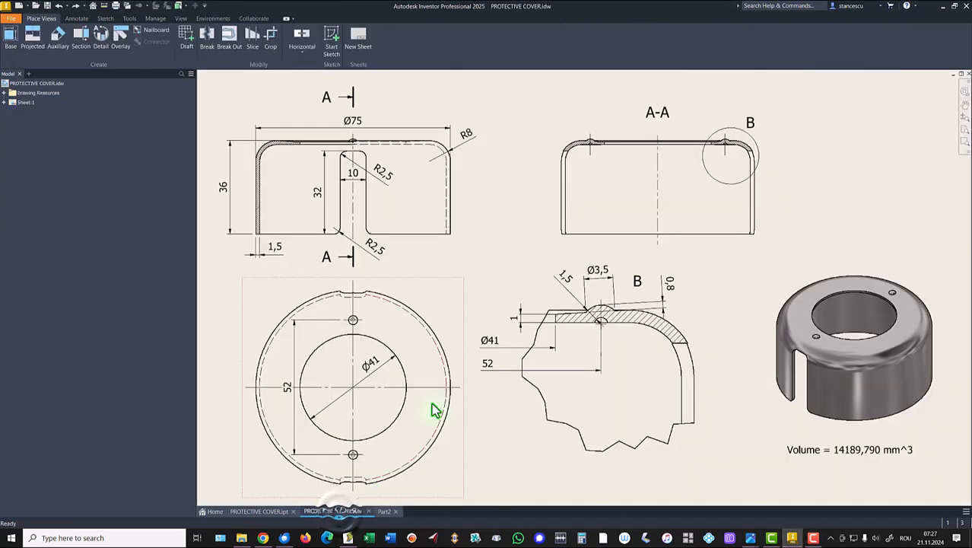
left_click(616, 316)
left_click(600, 319)
scroll(600, 320, "up", 3)
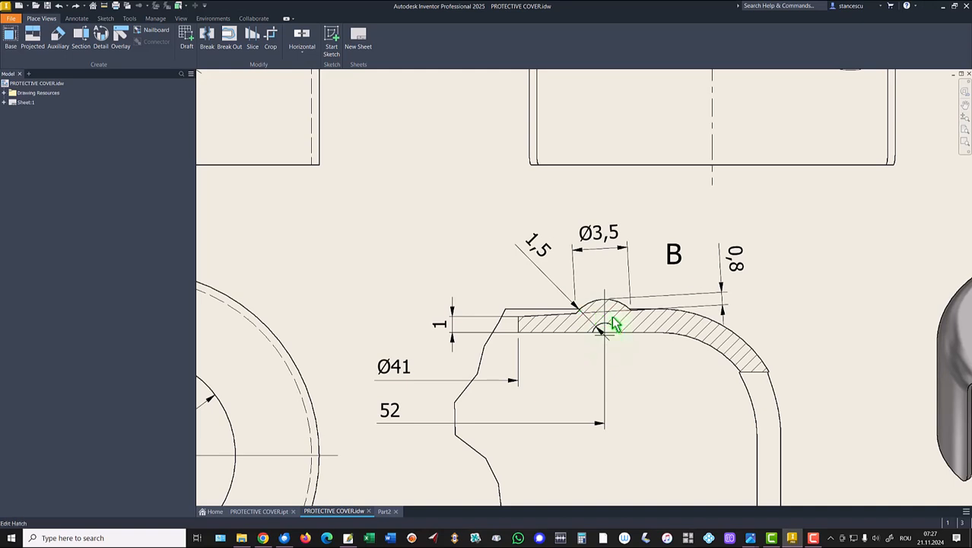
left_click(598, 242)
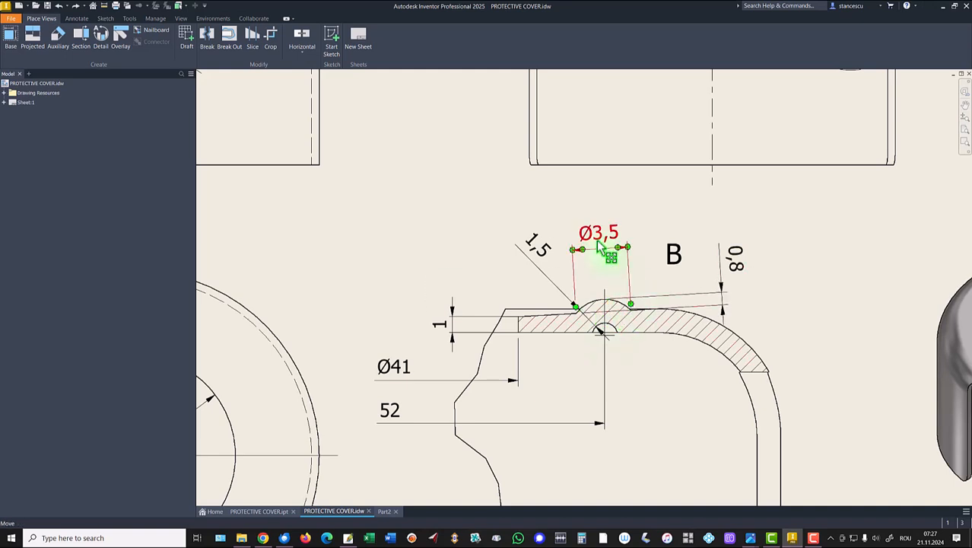
left_click(628, 320)
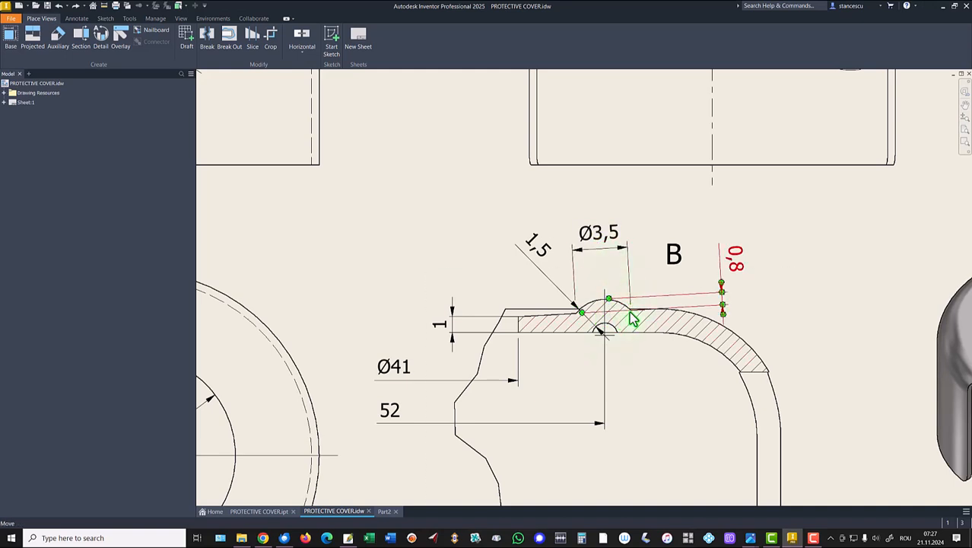
left_click_drag(578, 311, 580, 310)
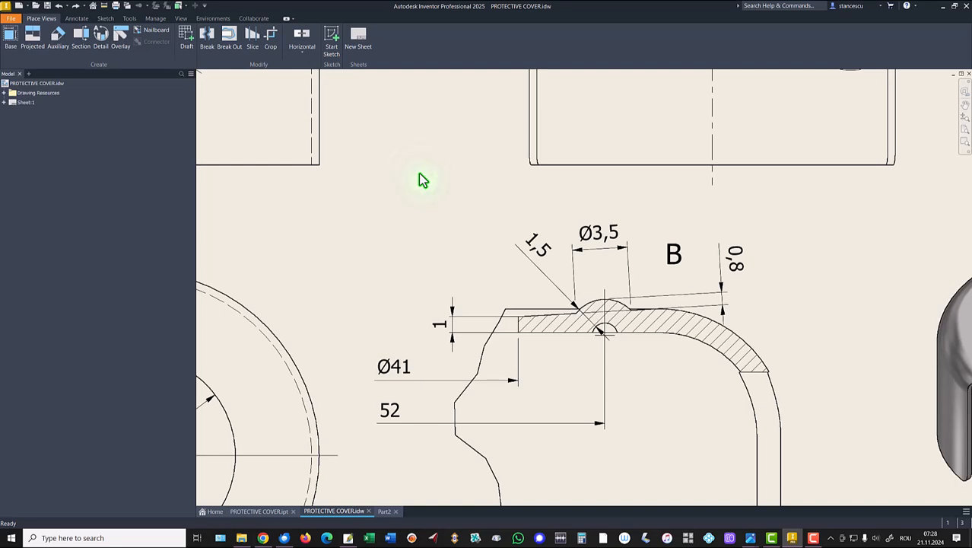
Switch back to Part2, start a sketch on the YZ plane and slice the model graphics at the sketch plane.
key("Home")
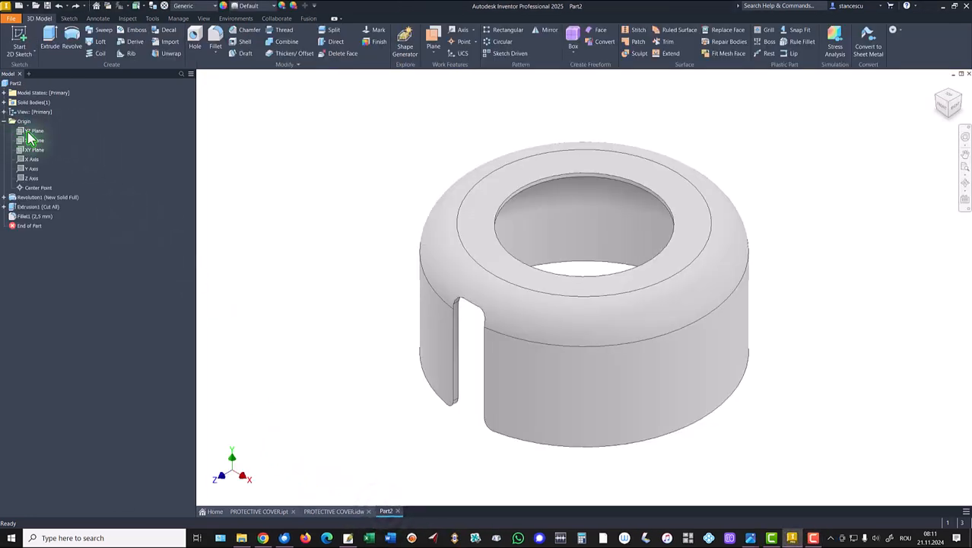
left_click(30, 131)
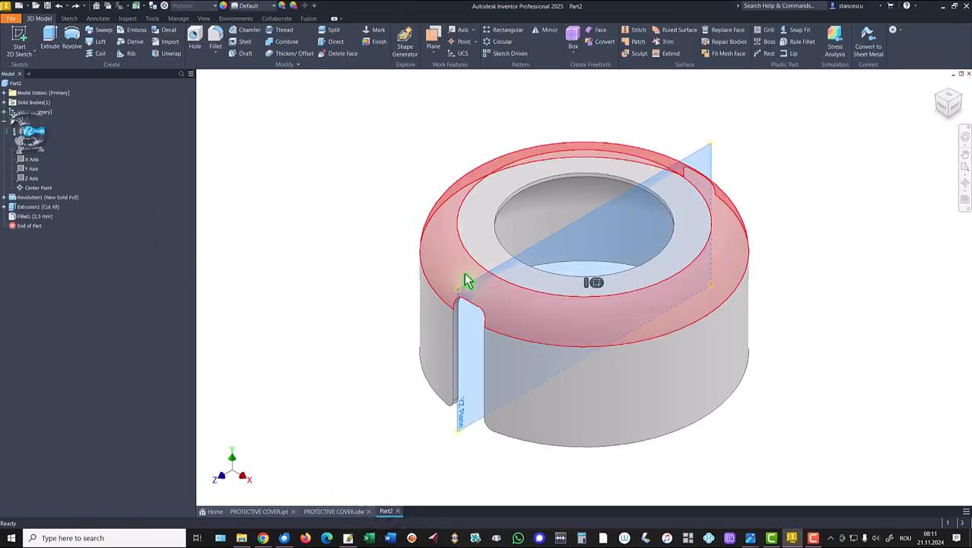
left_click(598, 282)
key("F7")
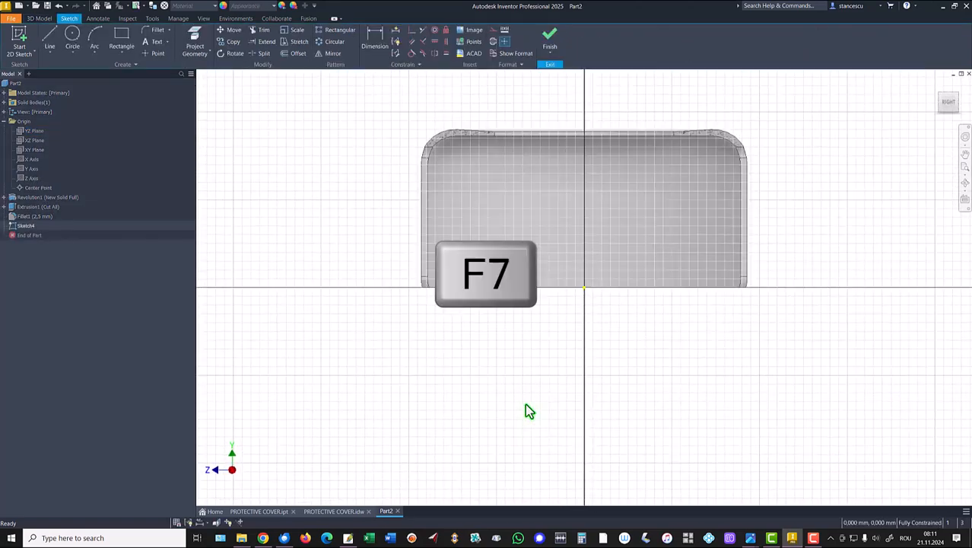
key("Home")
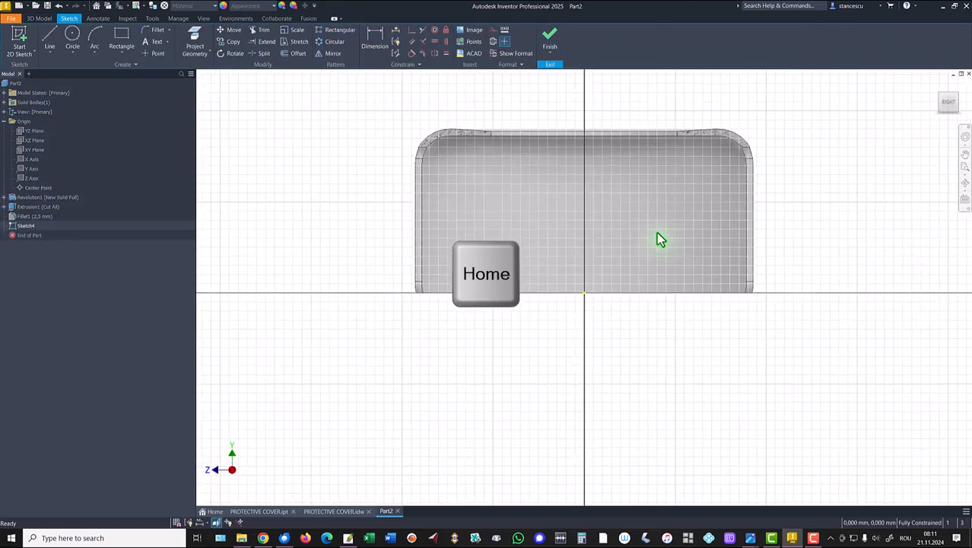
mouse_move(779, 202)
middle_mouse_down()
mouse_move(743, 224)
mouse_move(695, 226)
middle_mouse_up()
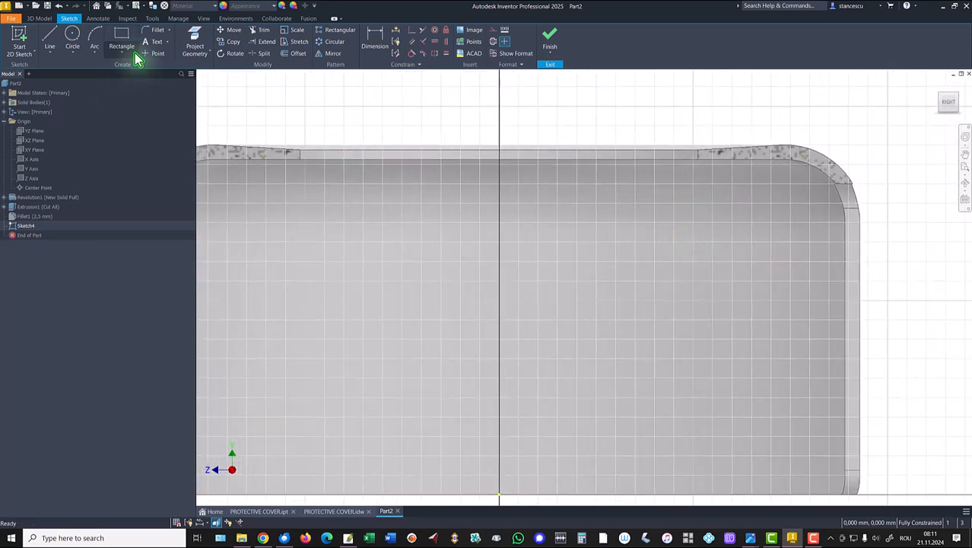
Project the top flange's sloped upper edge and flat lower edge into the sketch and convert them to construction lines.
left_click(196, 38)
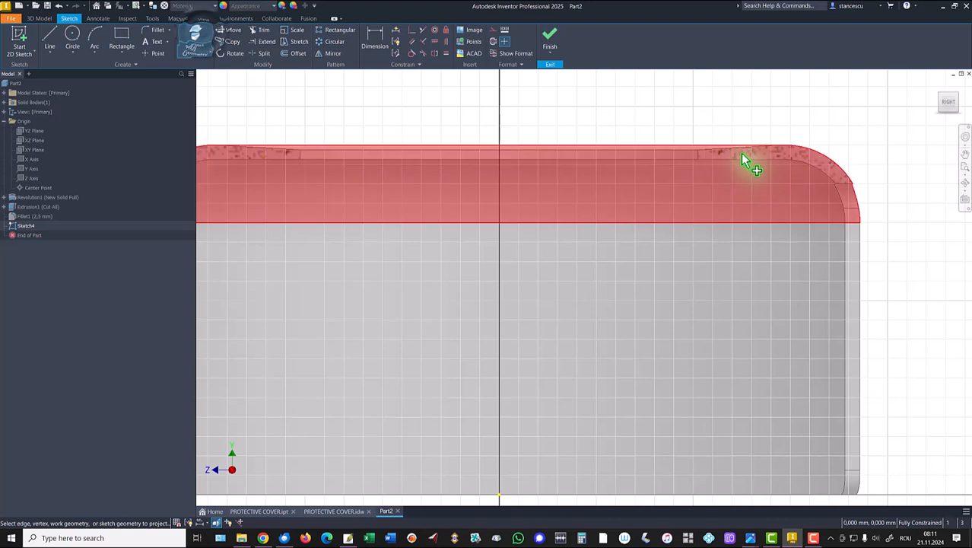
left_click(733, 158)
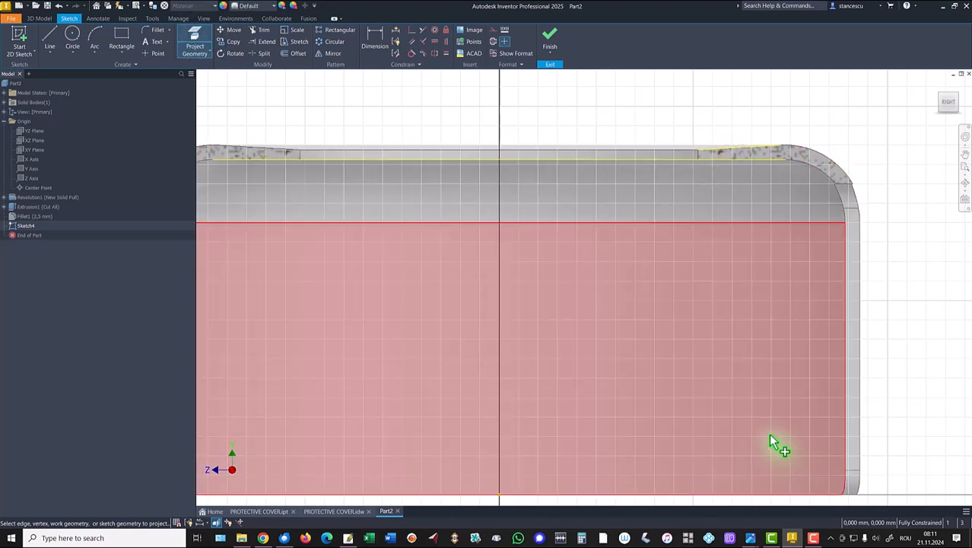
key("Escape")
left_click_drag(733, 126, 674, 187)
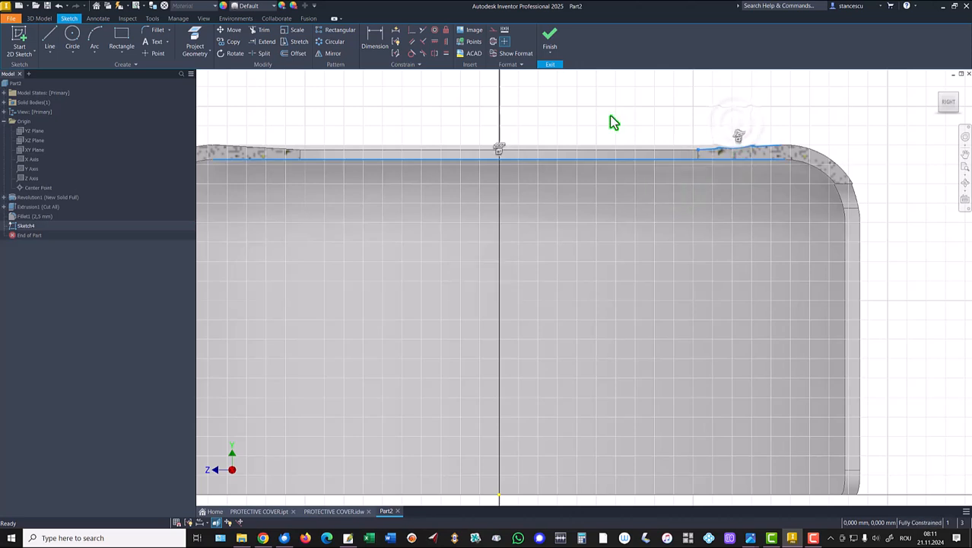
right_click(610, 116)
left_click(665, 113)
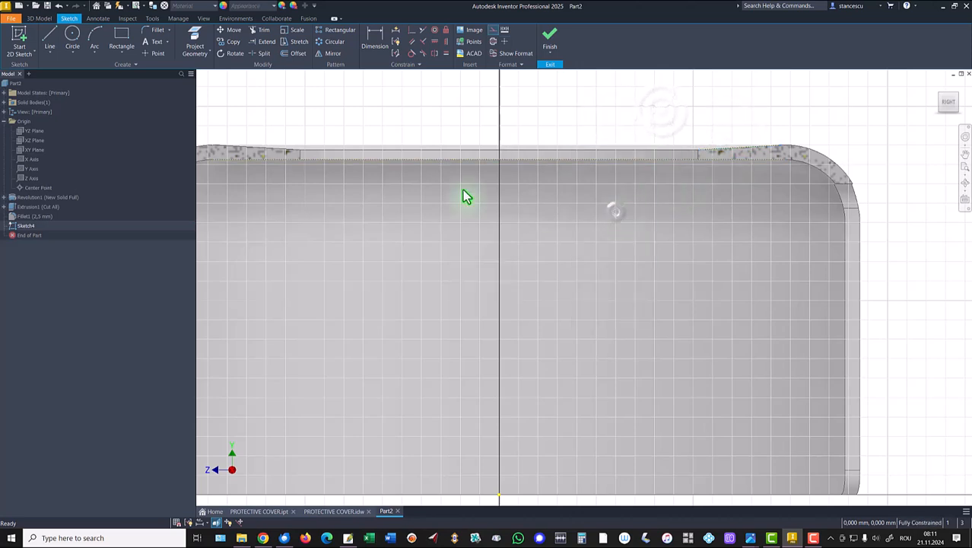
Sketch a circle of about 2.6 mm radius over the sectioned flange, with its centre just below the flange's underside.
left_click(72, 35)
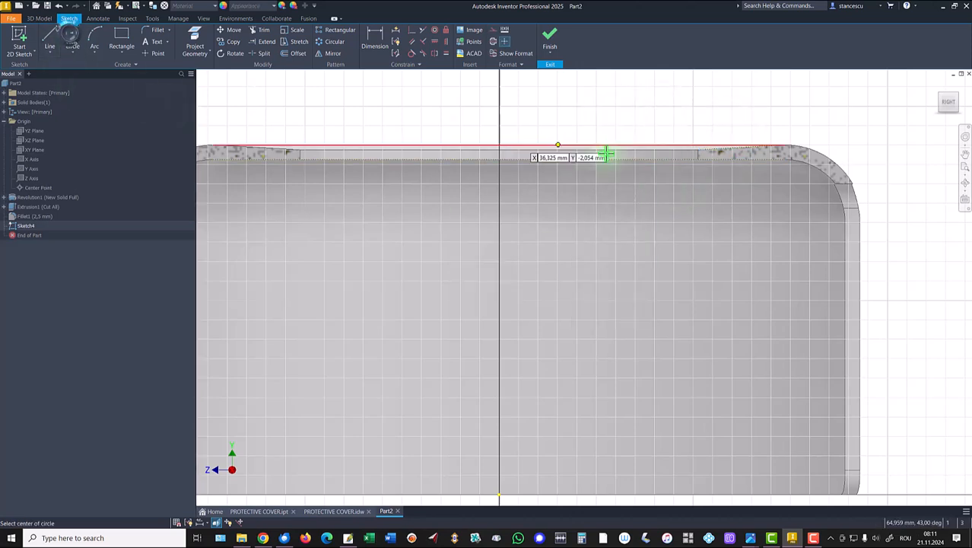
left_click(736, 167)
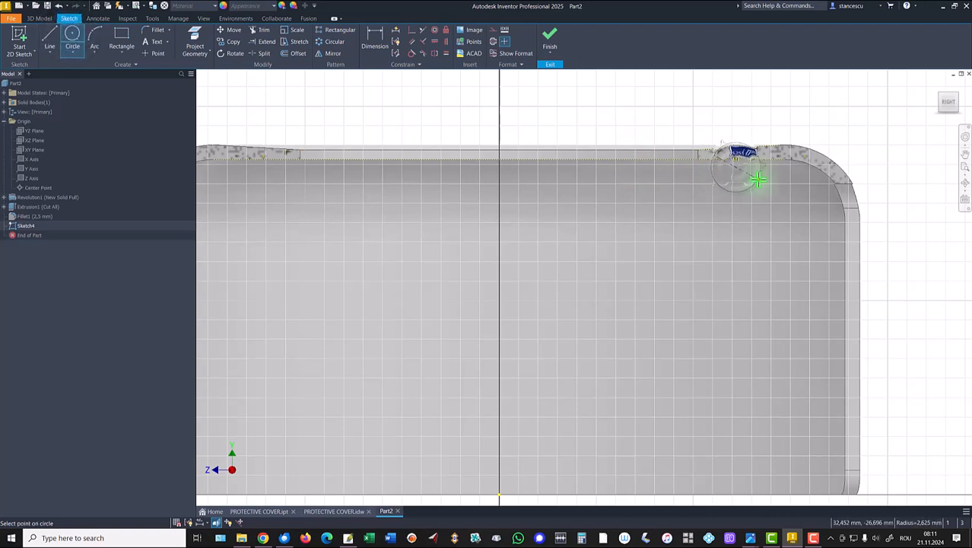
left_click(754, 176)
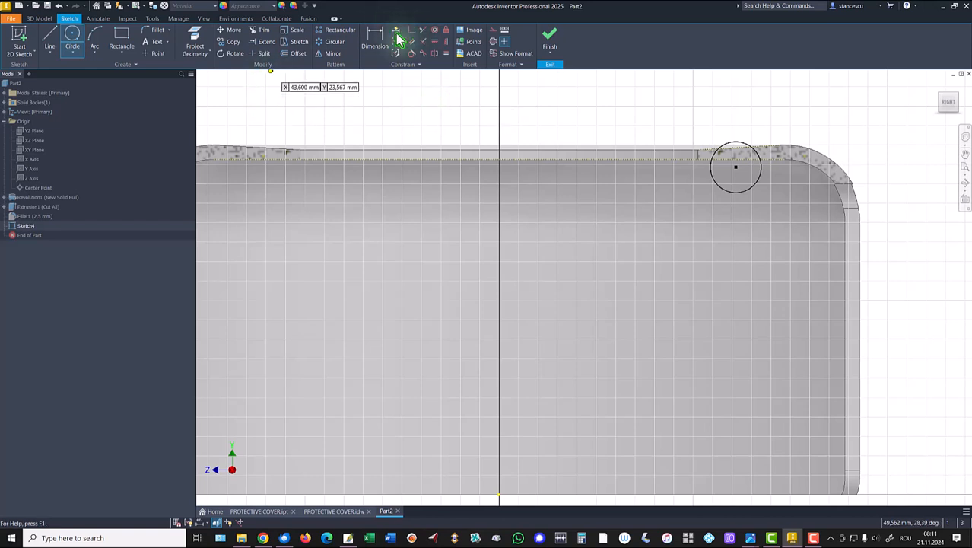
Dimension the horizontal distance from the origin to the circle's centre as 52/2 mm.
left_click(374, 38)
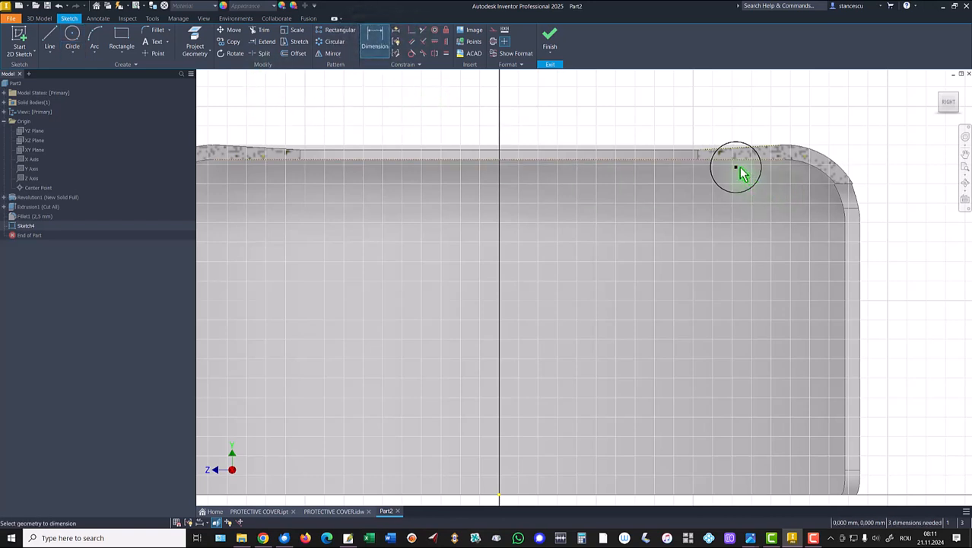
left_click(735, 167)
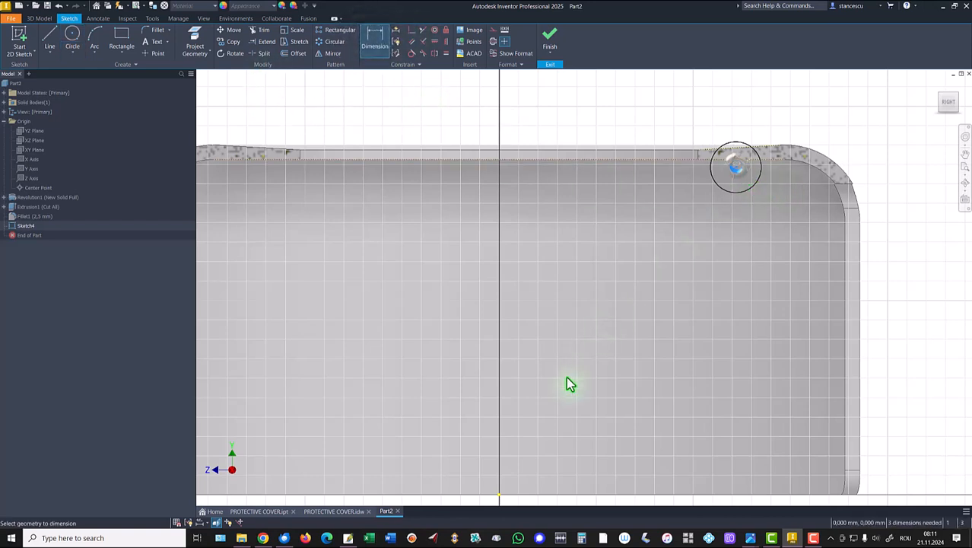
left_click(499, 498)
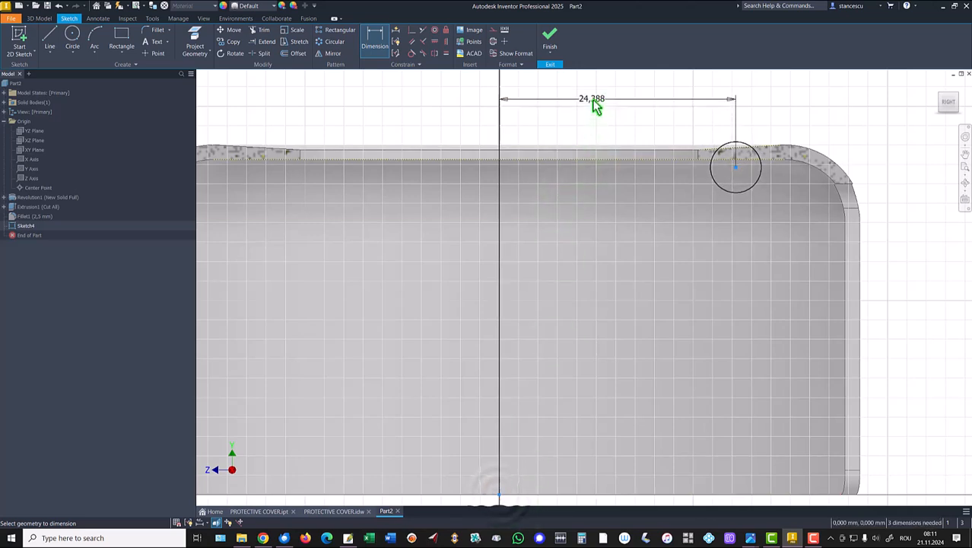
left_click(592, 100)
type("52")
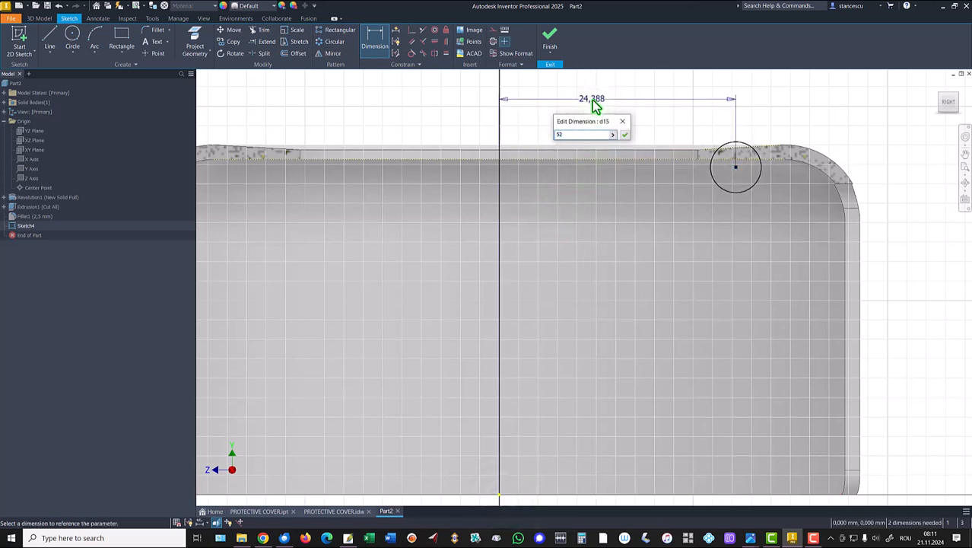
type("/2")
key("Return")
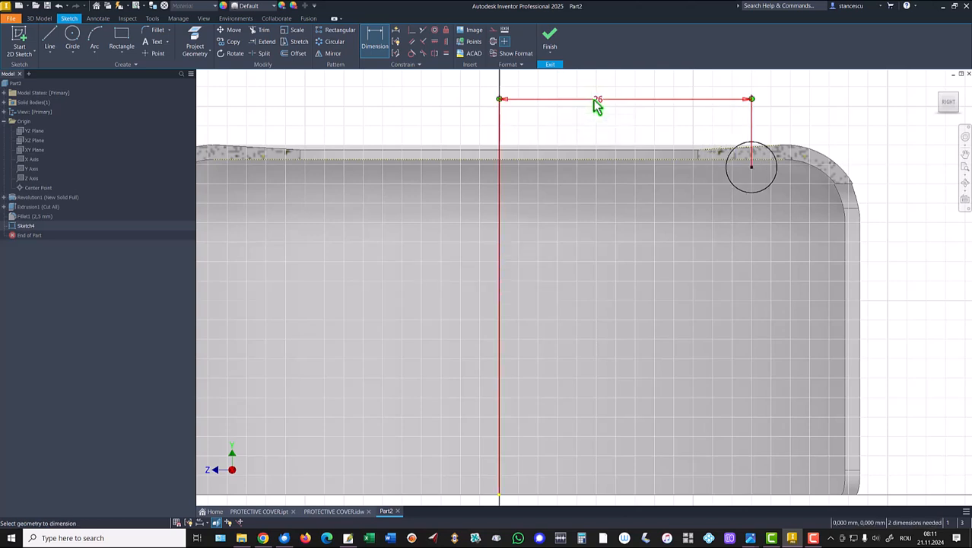
Draw a line from the circle's centre to its upper edge and constrain it perpendicular to the projected sloped line.
left_click(50, 46)
scroll(700, 162, "up", 2)
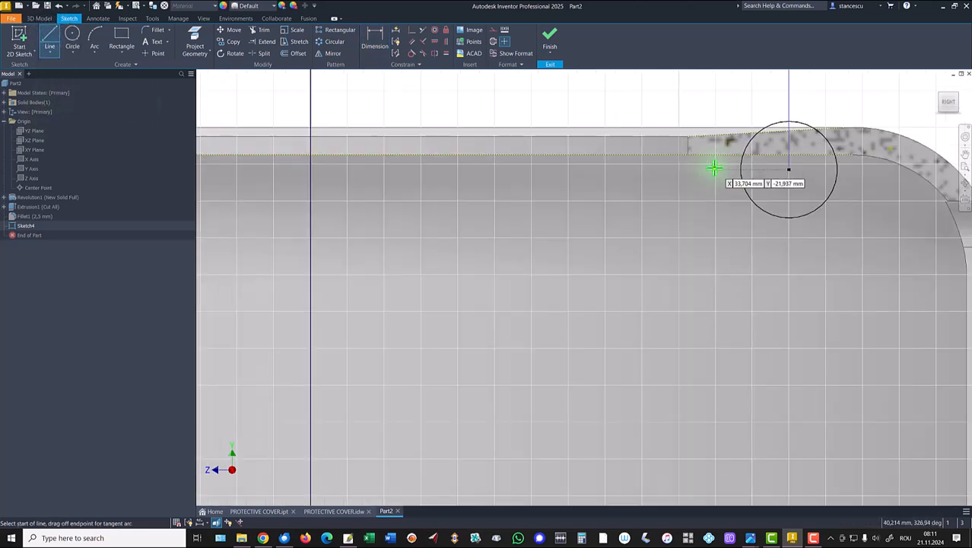
left_click(789, 169)
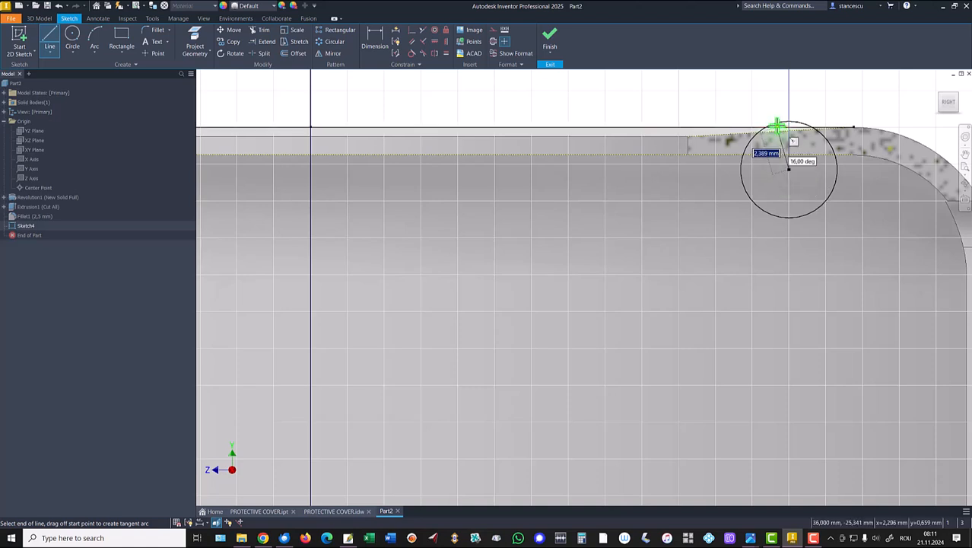
left_click(773, 122)
key("Escape")
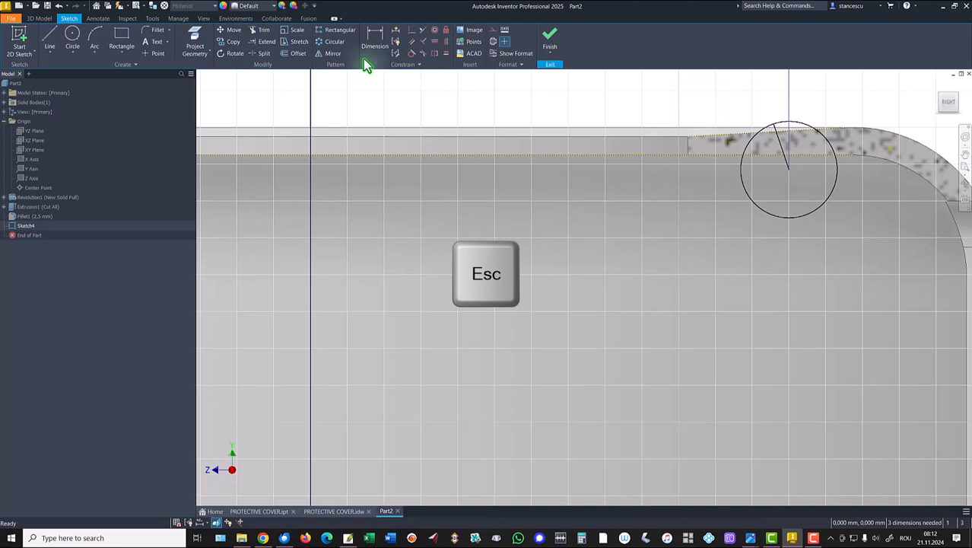
left_click(423, 43)
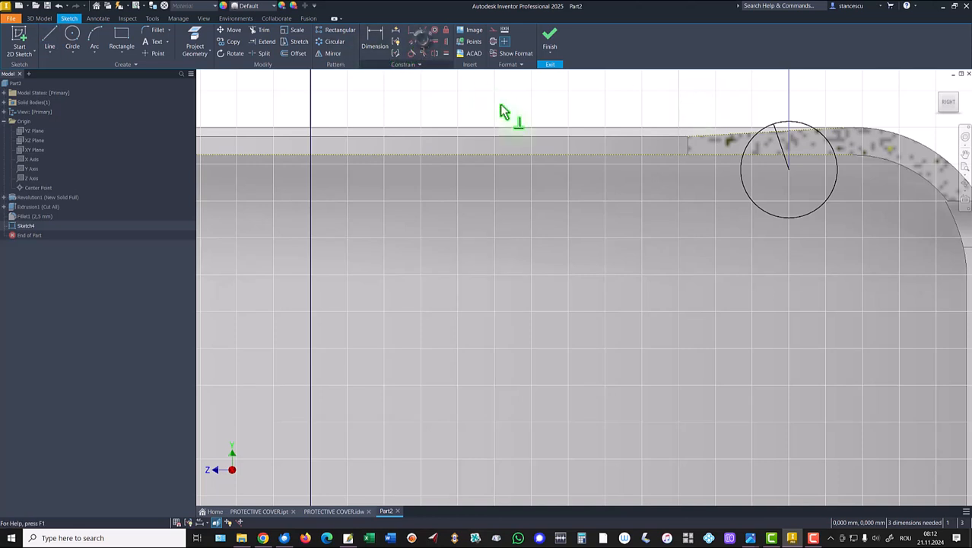
left_click(784, 155)
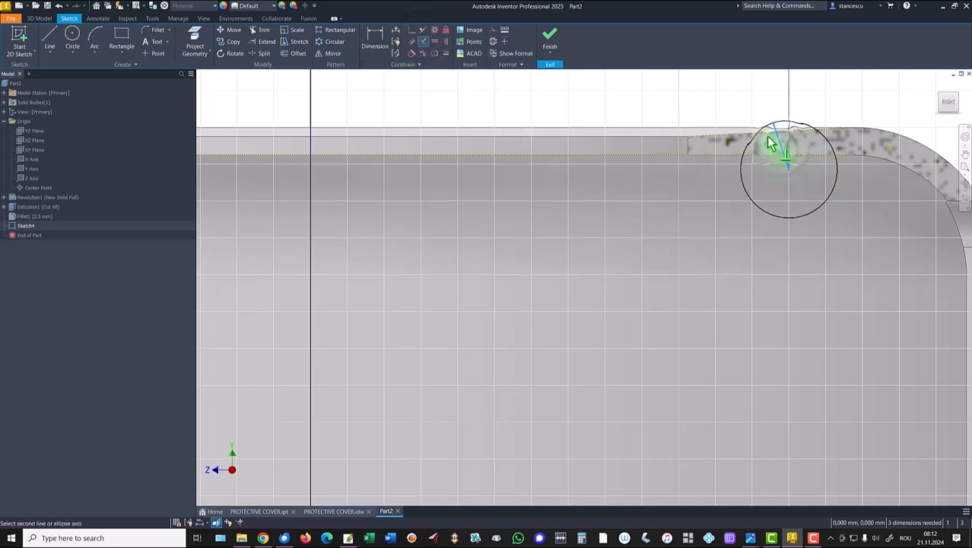
left_click(769, 137)
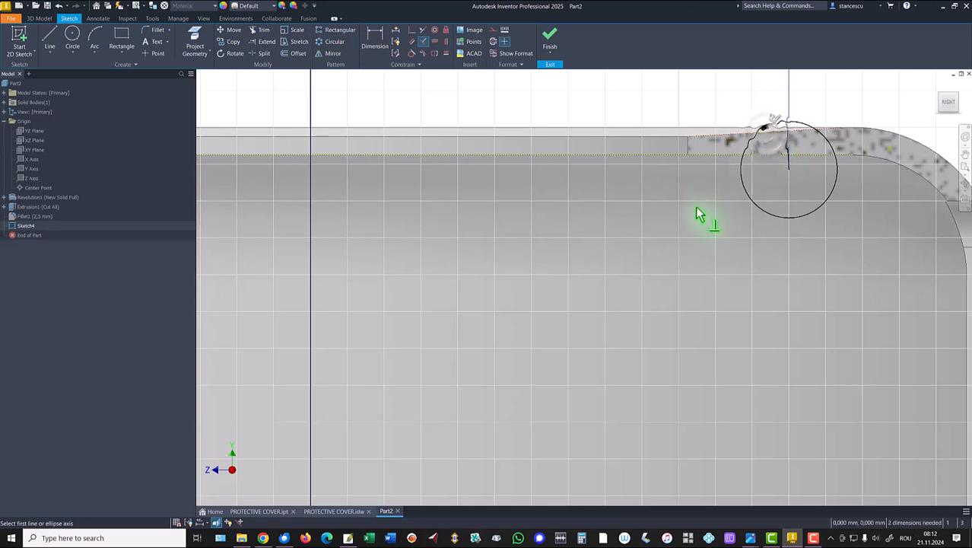
middle_click_drag(701, 212, 547, 318)
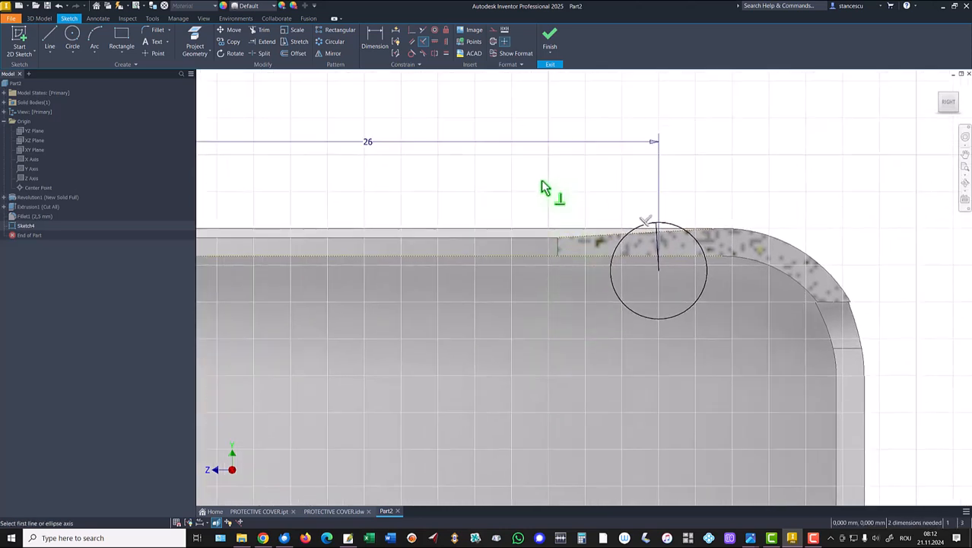
Place two points on the projected sloped line, one on each side of the circle, and make both coincident with the circle.
left_click(156, 53)
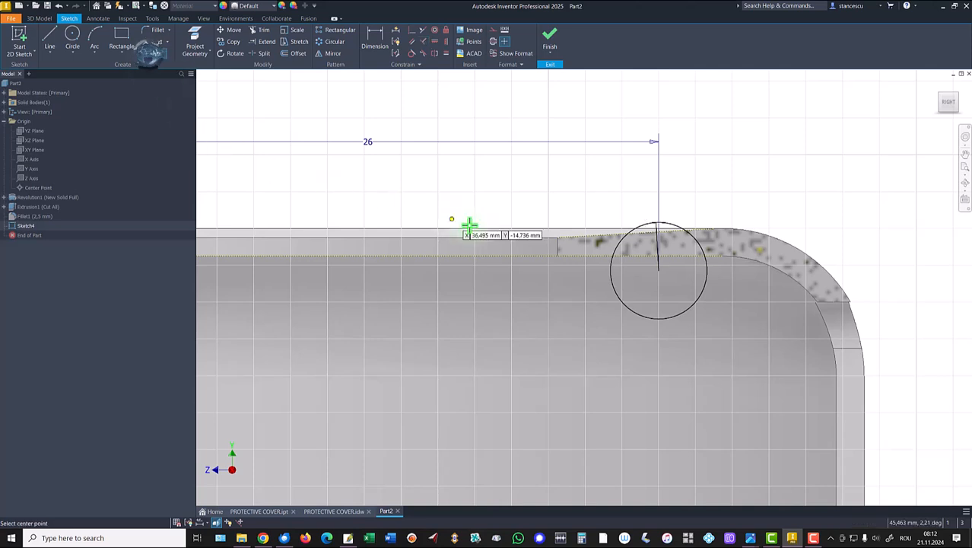
left_click(589, 236)
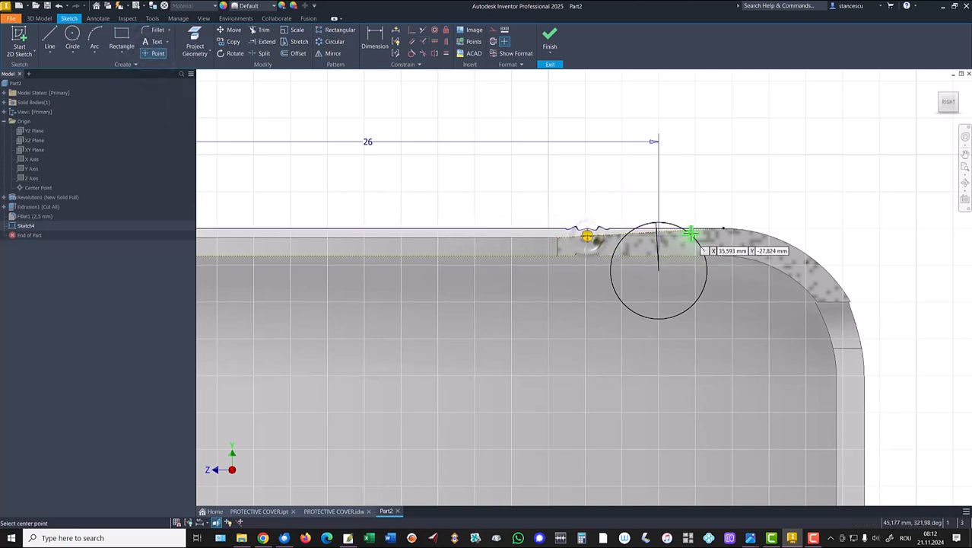
left_click(700, 230)
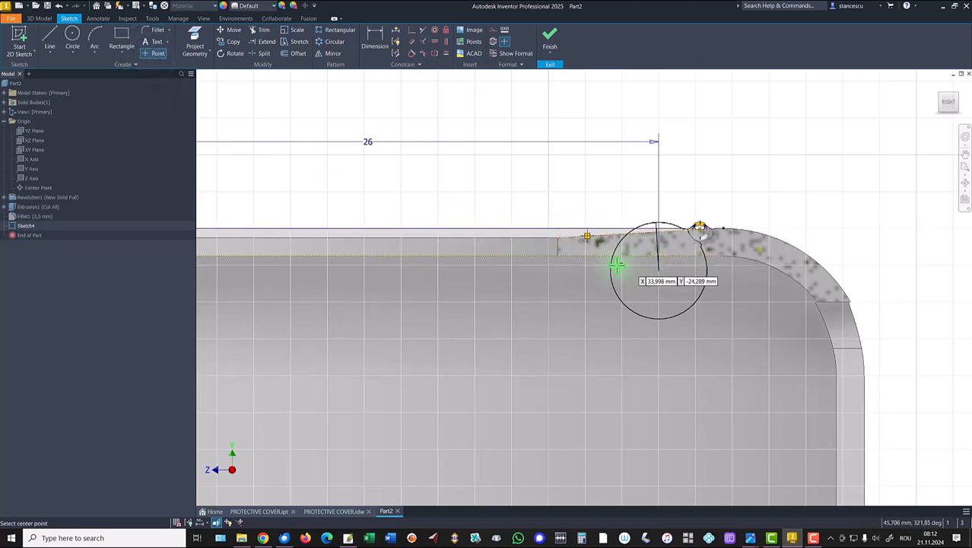
left_click(411, 31)
left_click(589, 240)
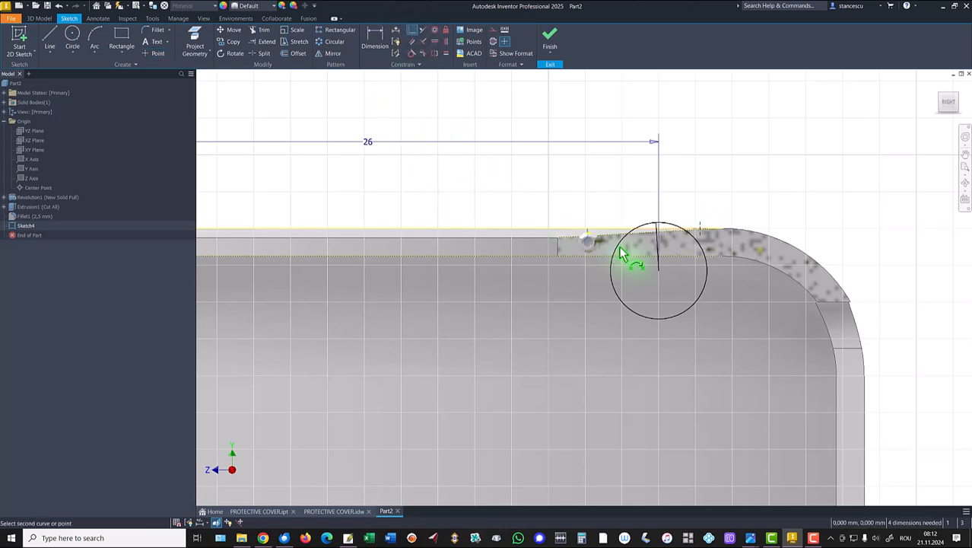
left_click(622, 247)
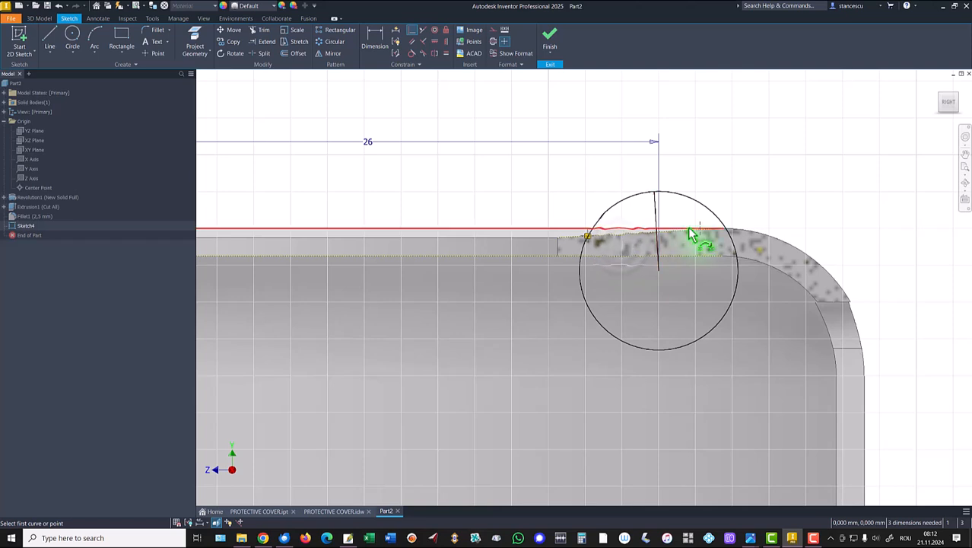
left_click(712, 214)
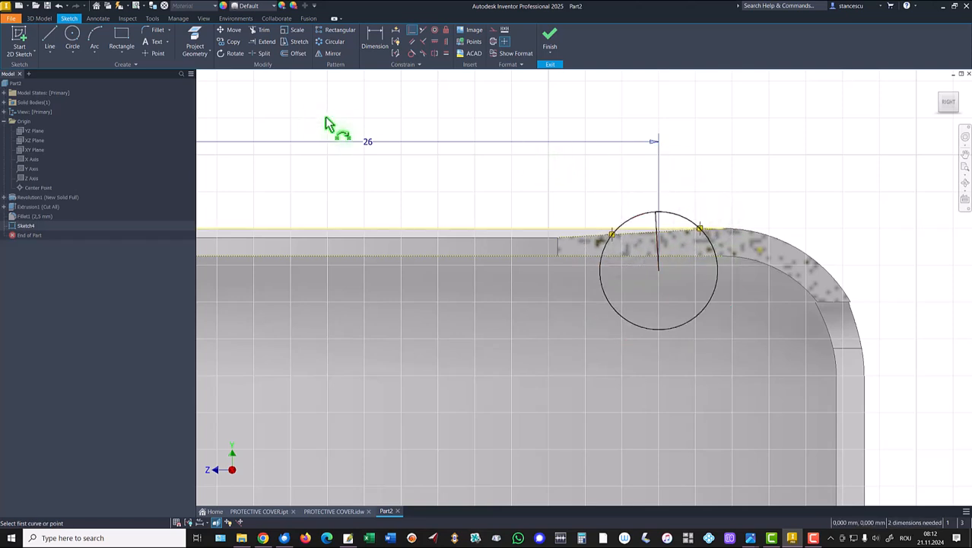
Dimension the dome height from the sloped line to the radial line's upper end as 0.8 mm.
left_click(374, 38)
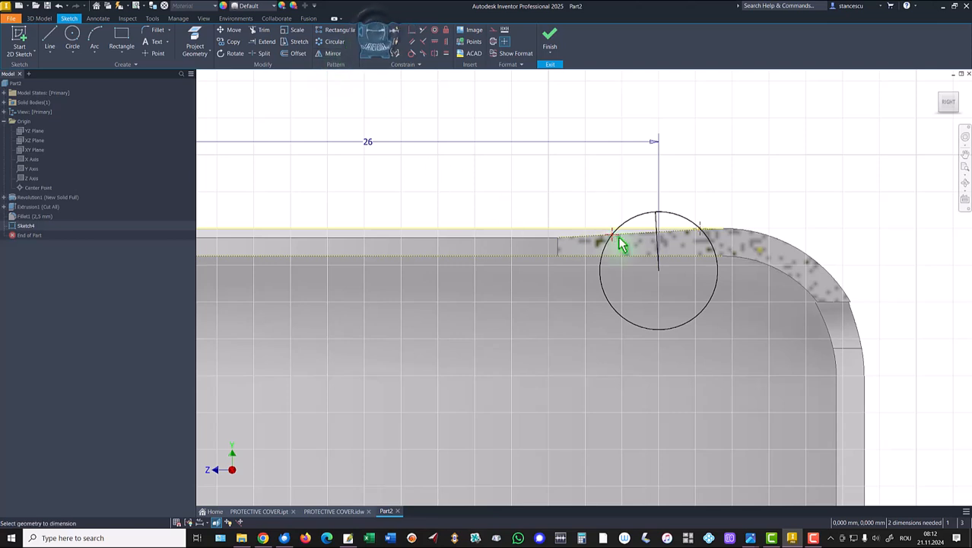
left_click(663, 229)
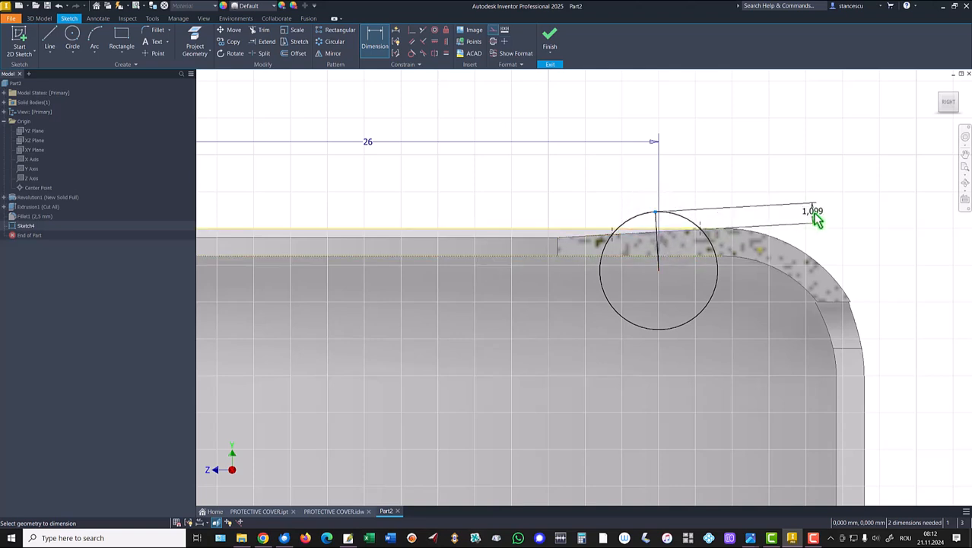
left_click(817, 212)
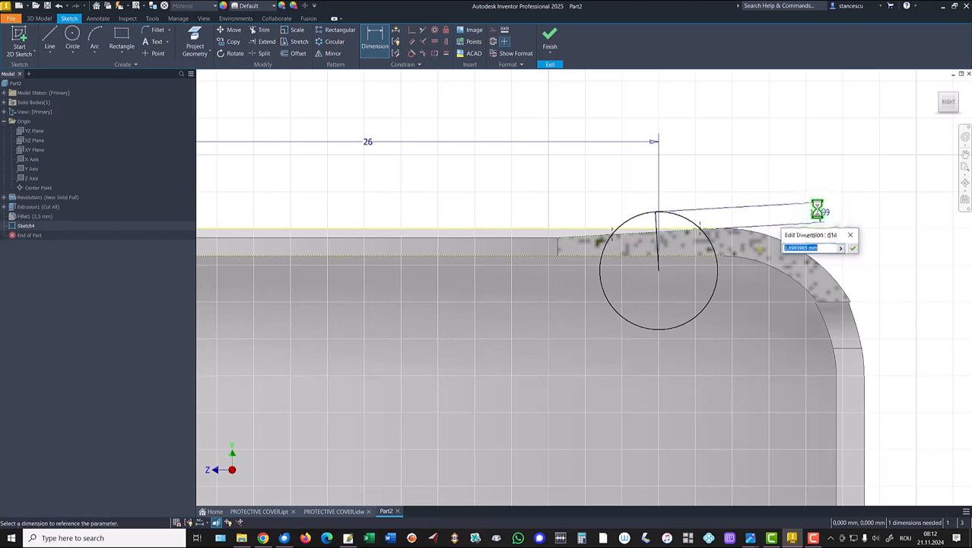
key("Return")
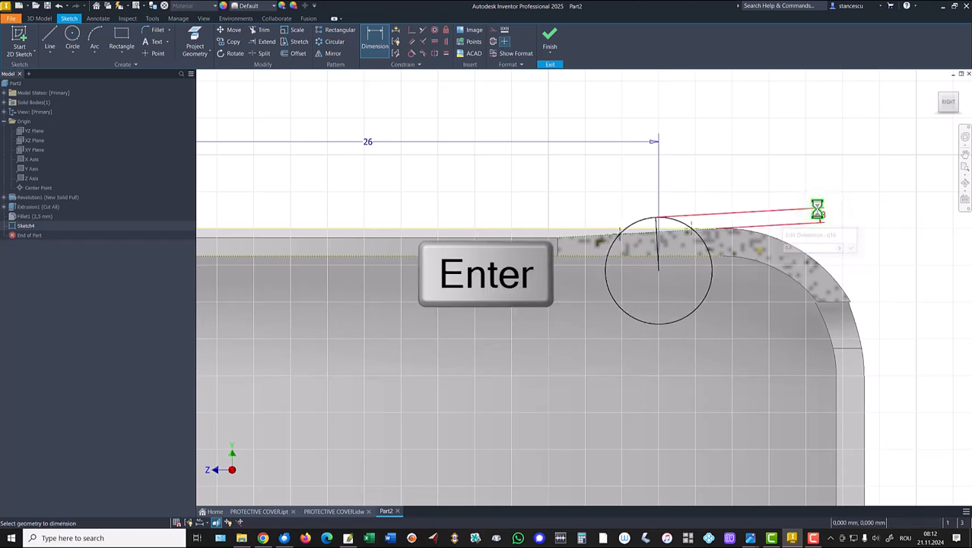
Add an aligned dimension of 3.5 mm between the two points where the circle meets the projected sloped line.
left_click(622, 238)
left_click(702, 240)
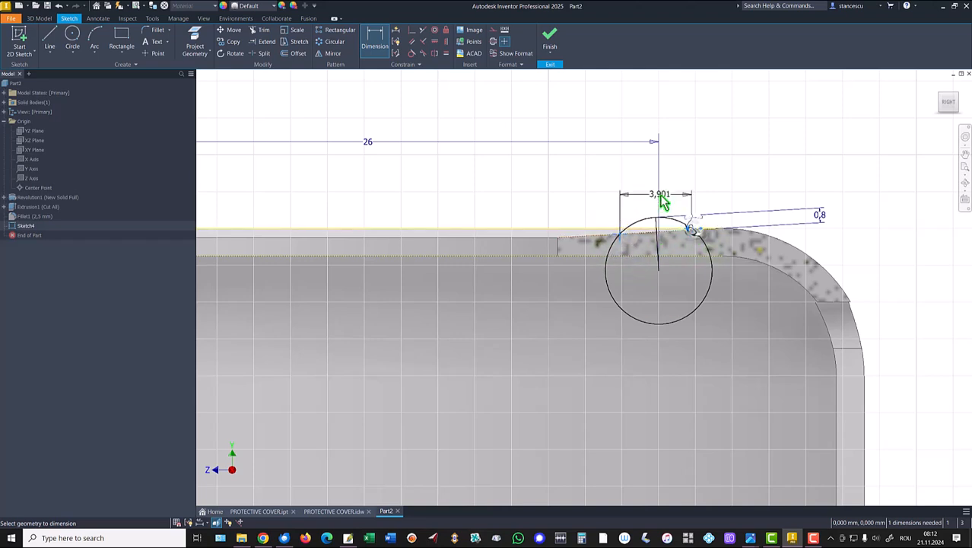
right_click(653, 192)
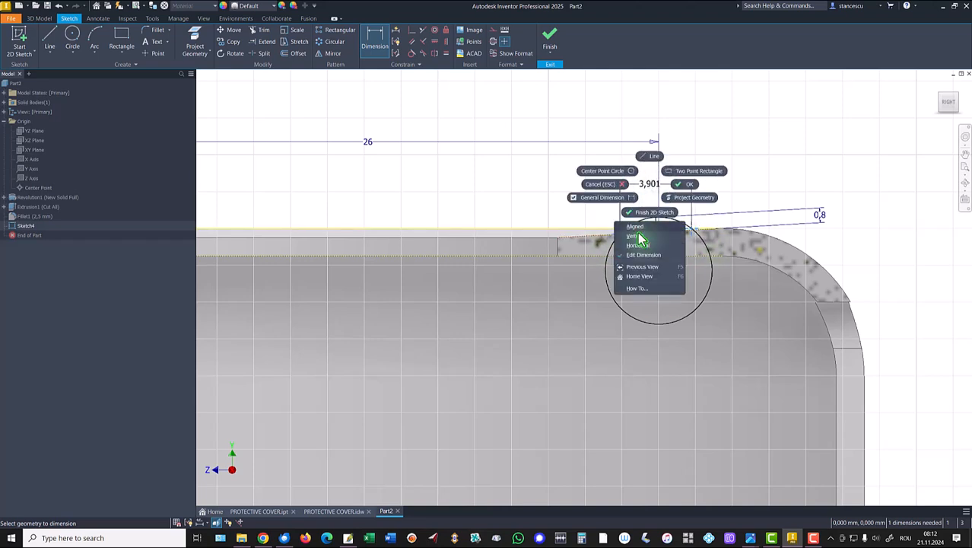
left_click(639, 227)
left_click(644, 171)
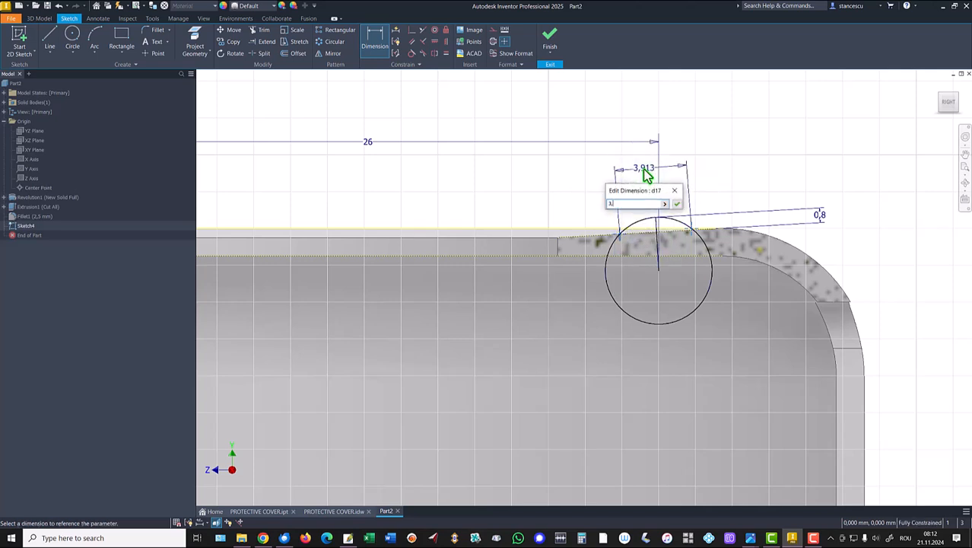
key("Return")
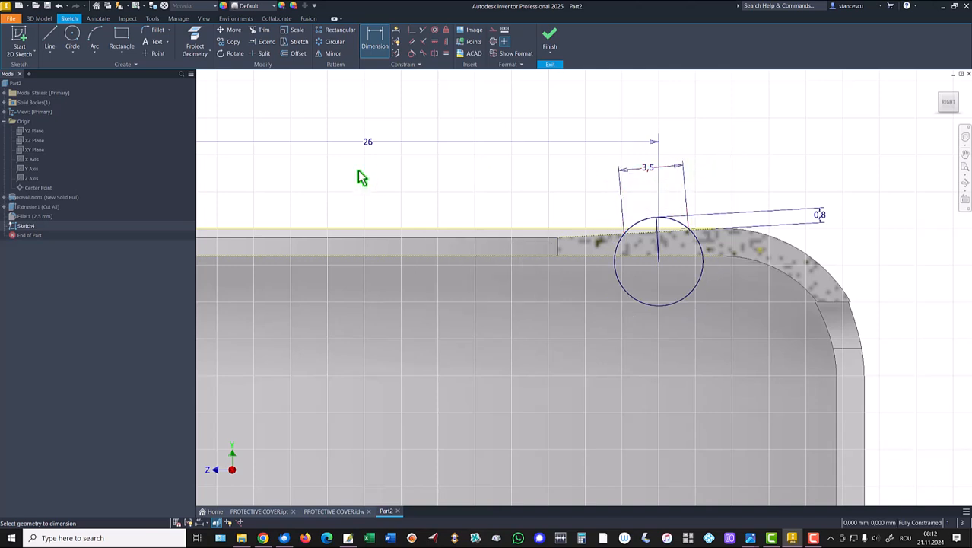
Draw a horizontal line about 2.4 mm long along the flange's underside, from the circle's inner side to the radial line.
left_click(50, 40)
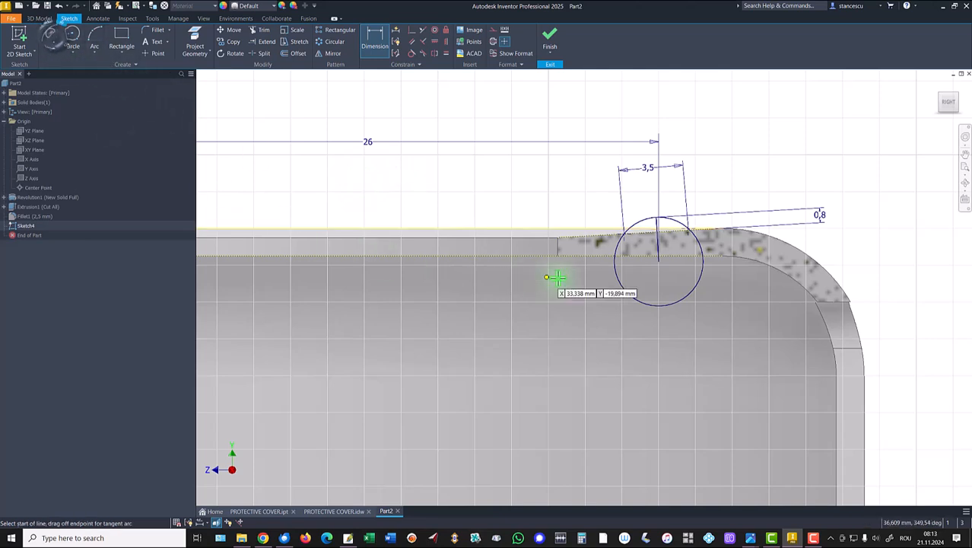
left_click(614, 258)
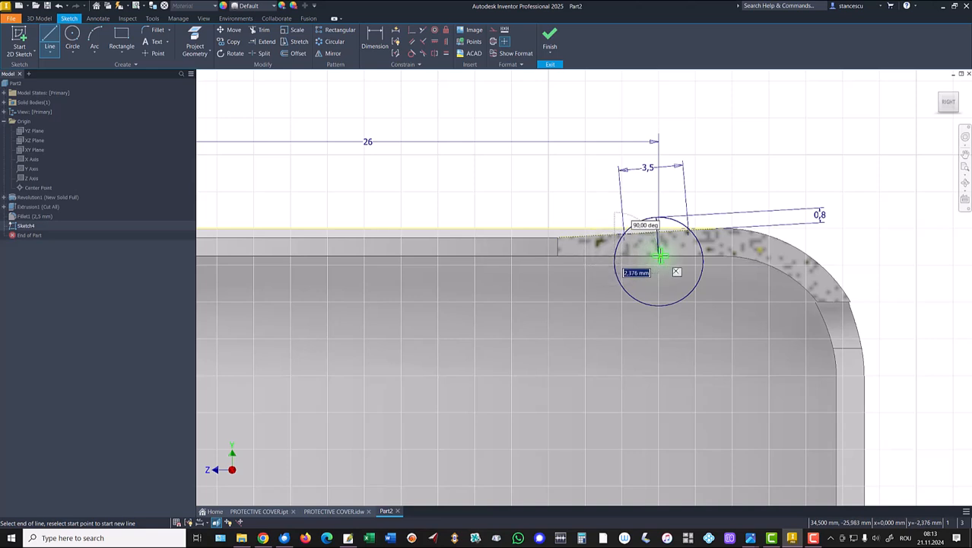
left_click(660, 257)
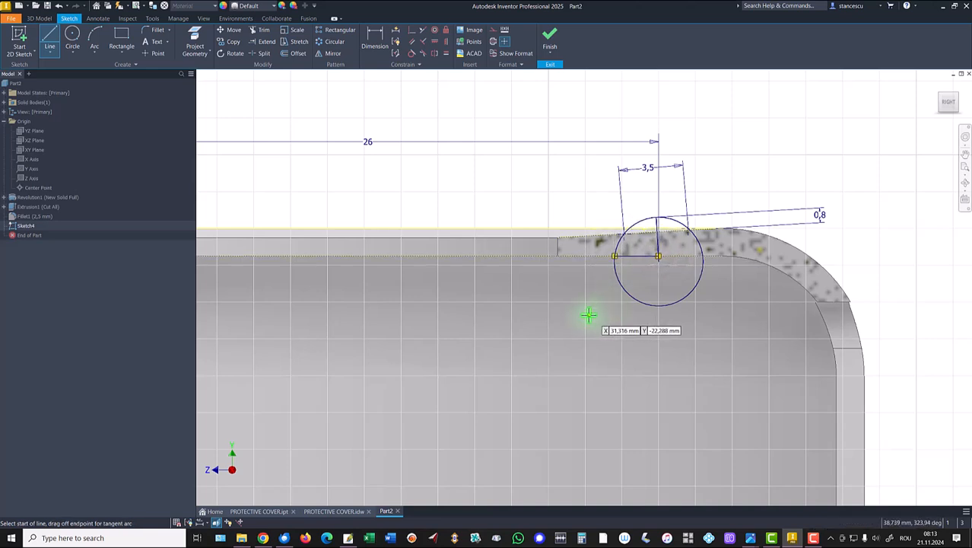
key("Escape")
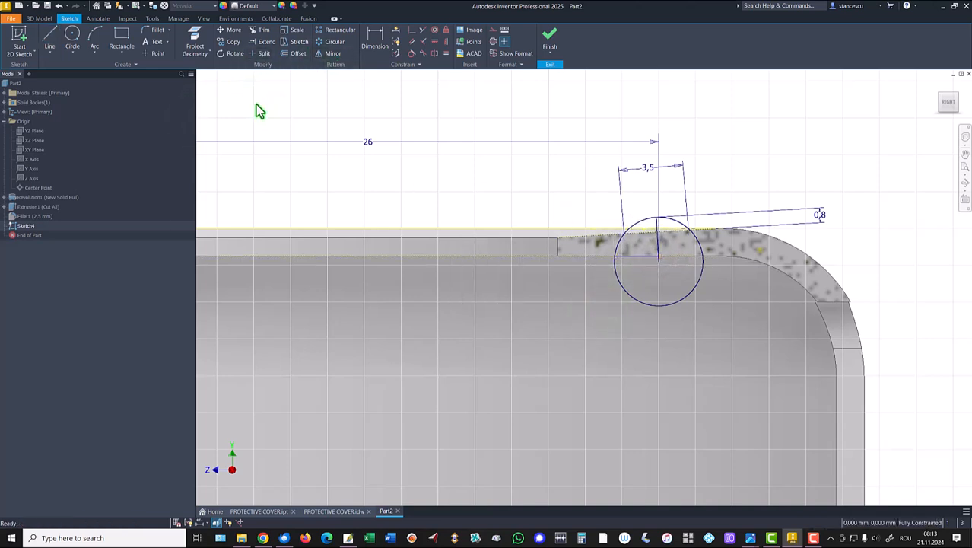
Trim away the lower part of the circle below the flange's underside.
left_click(257, 30)
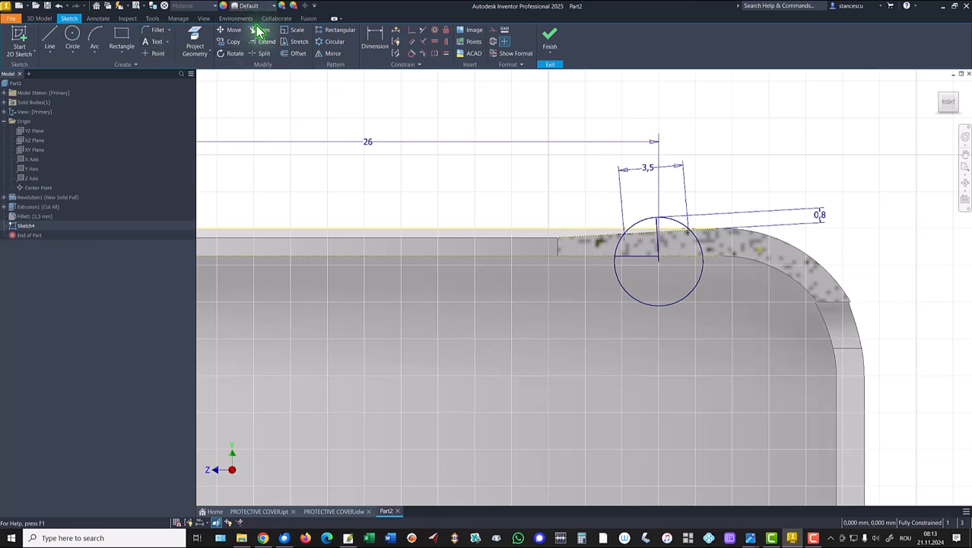
left_click(659, 306)
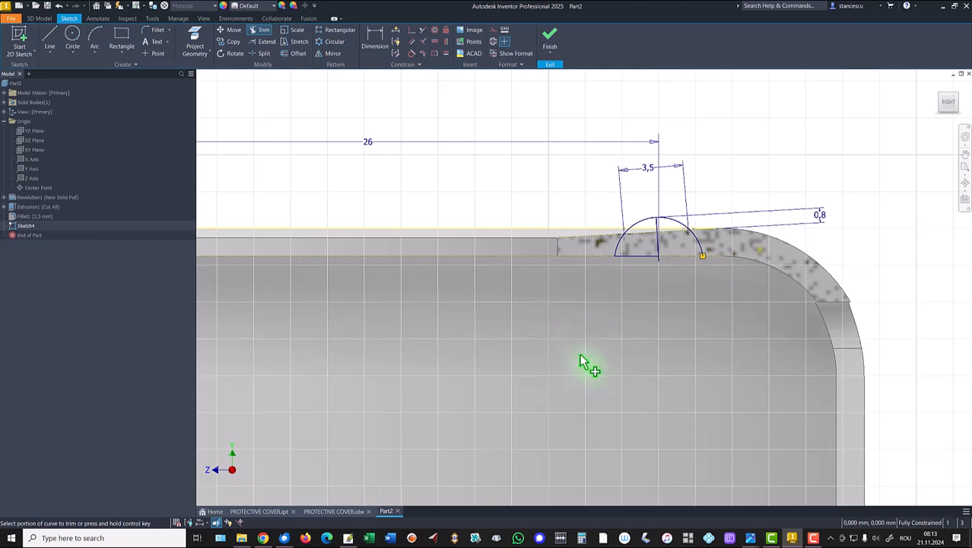
left_click(654, 304)
key("Escape")
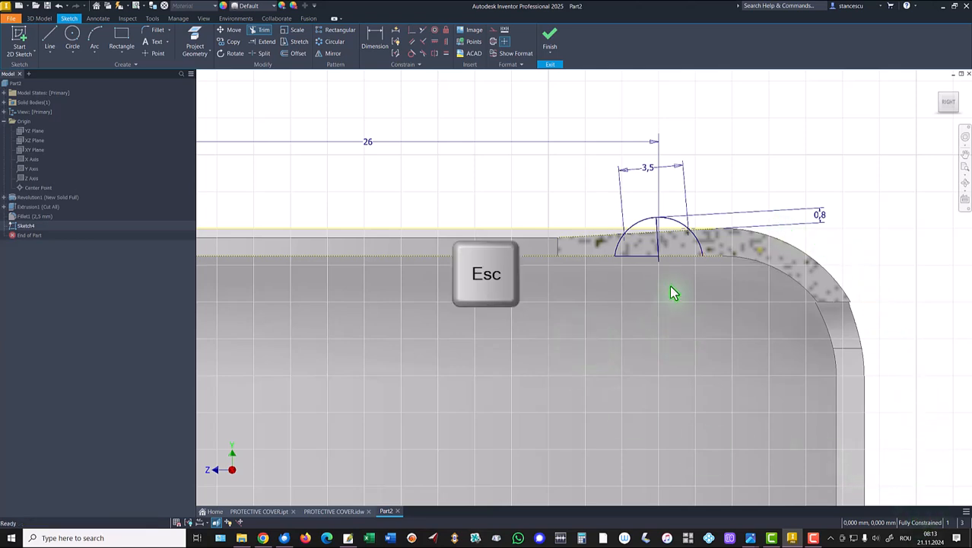
Convert the radial line to a centerline and finish the sketch.
left_click(659, 234)
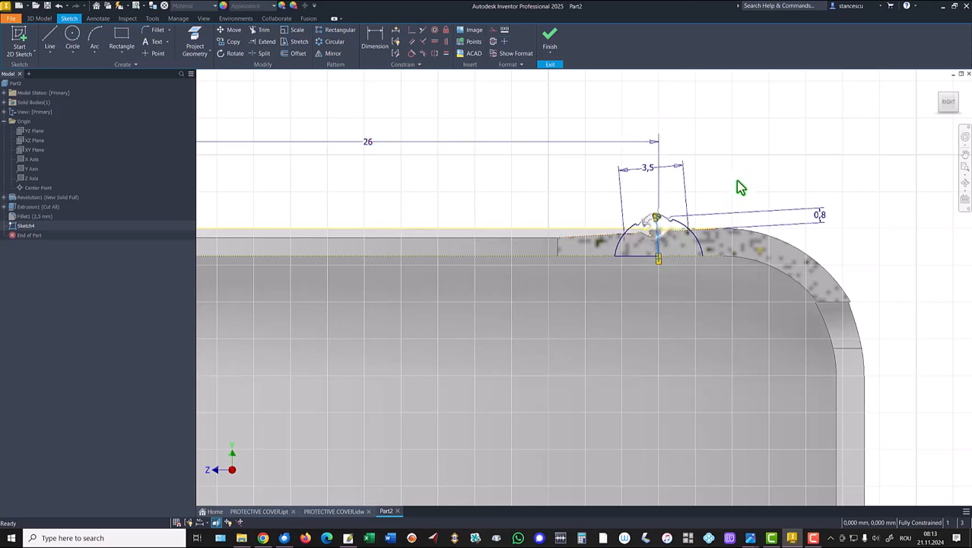
left_click(493, 42)
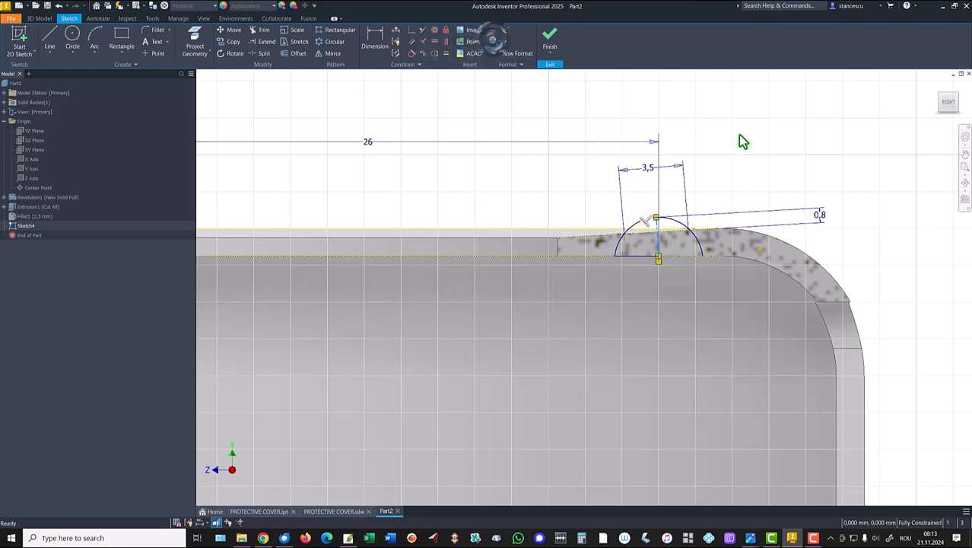
left_click(553, 40)
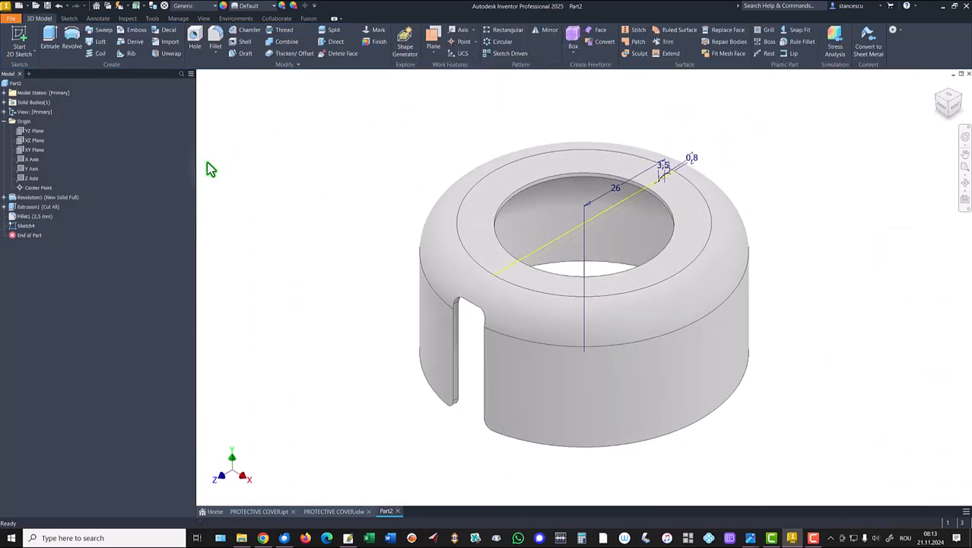
Revolve the two regions of the half-dome profile 360° around the radial centerline, joining the result to the cover.
left_click(73, 38)
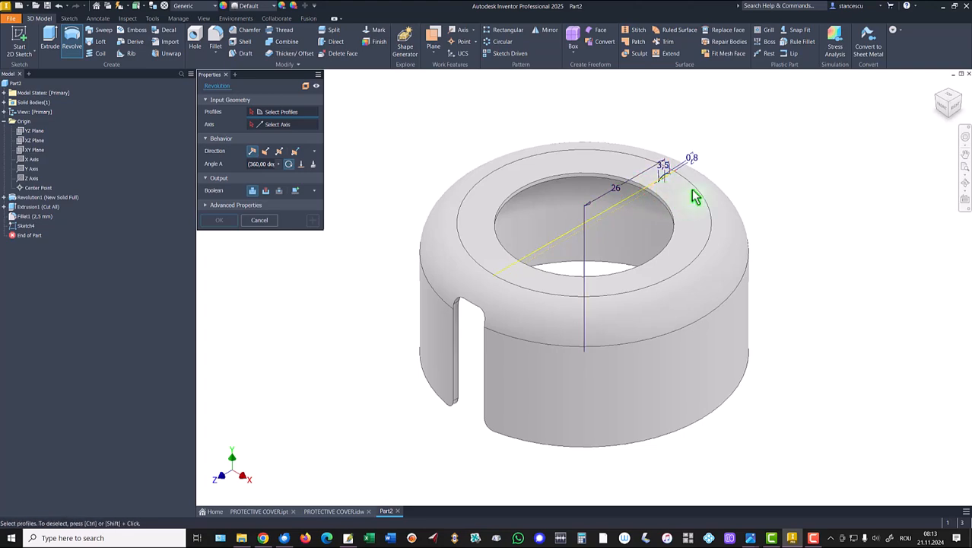
scroll(708, 199, "up", 5)
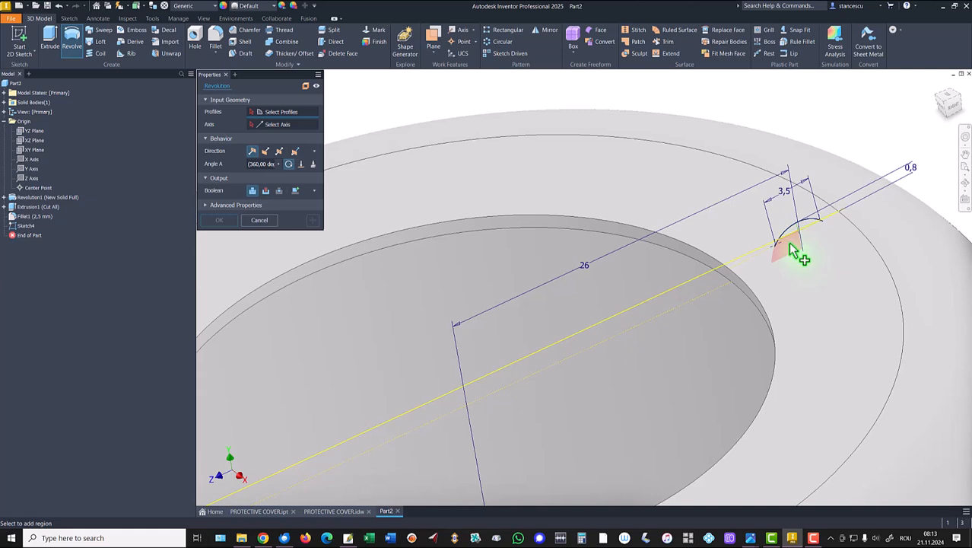
left_click(790, 245)
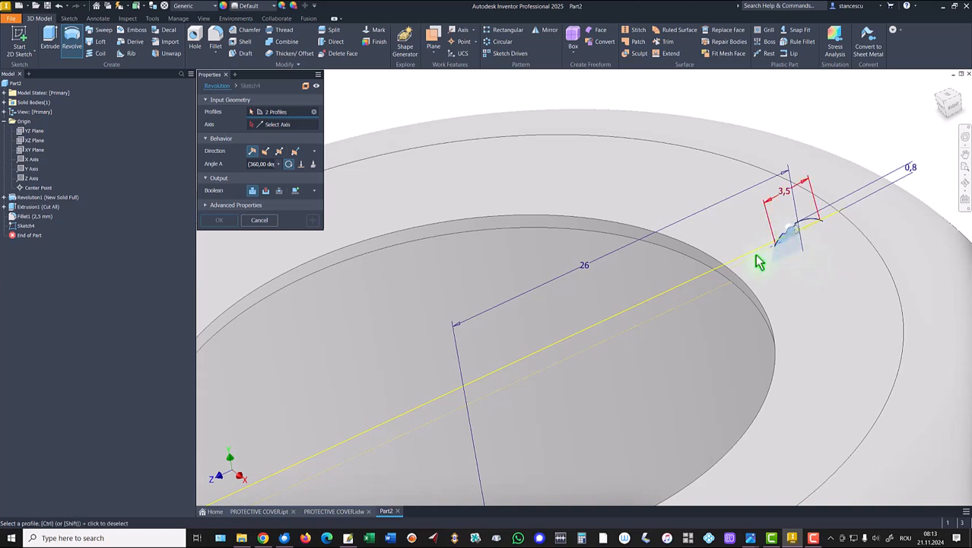
middle_click_drag(658, 315, 796, 238, "shift")
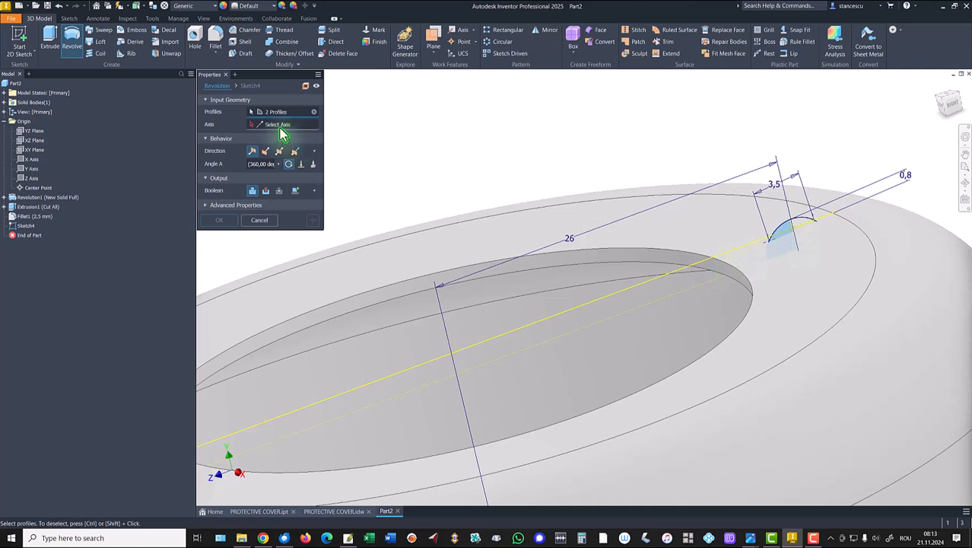
left_click(694, 265)
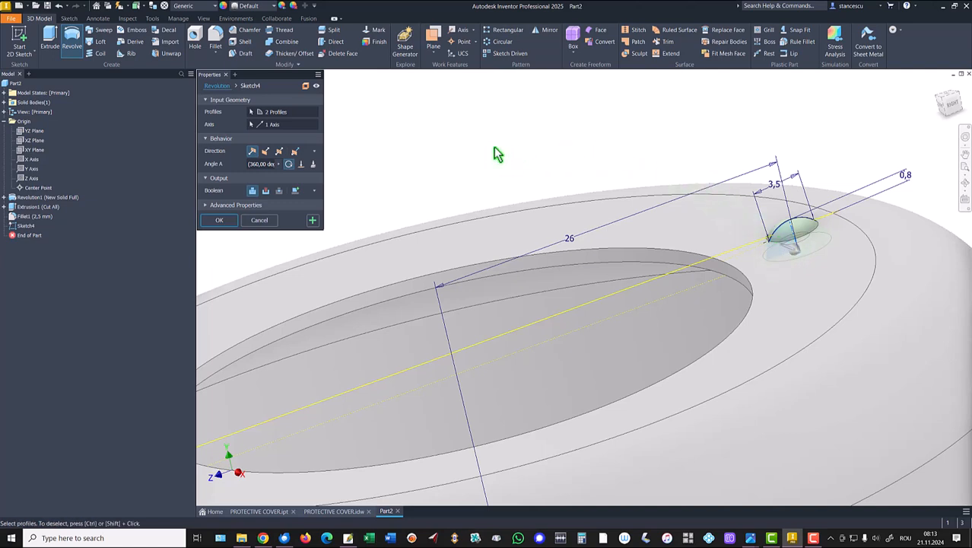
left_click(221, 221)
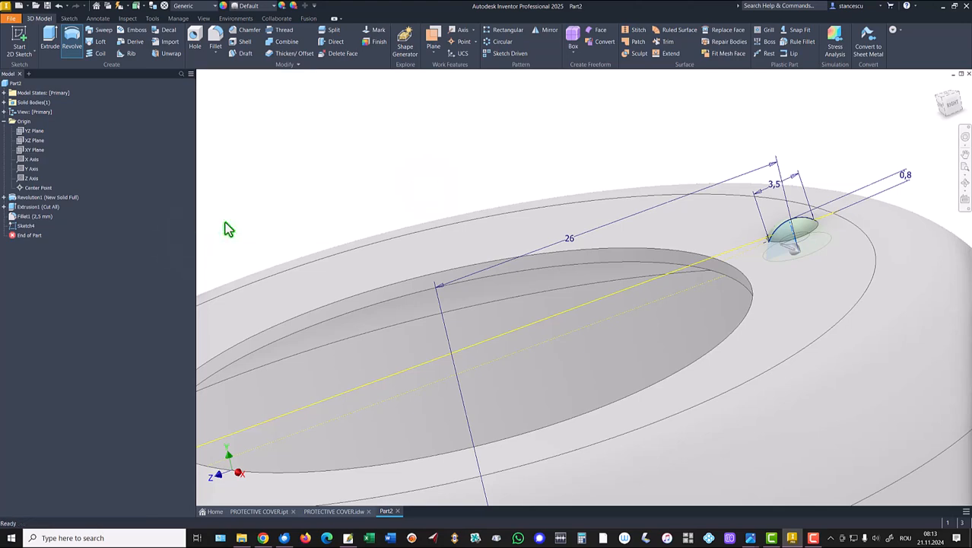
Inspect the dome on the top flange and check its dimensions in detail view B of the PROTECTIVE COVER.idw drawing.
scroll(665, 274, "down", 5)
middle_click_drag(665, 274, 743, 301, "shift")
middle_click_drag(756, 228, 742, 335, "shift")
scroll(742, 334, "up", 5)
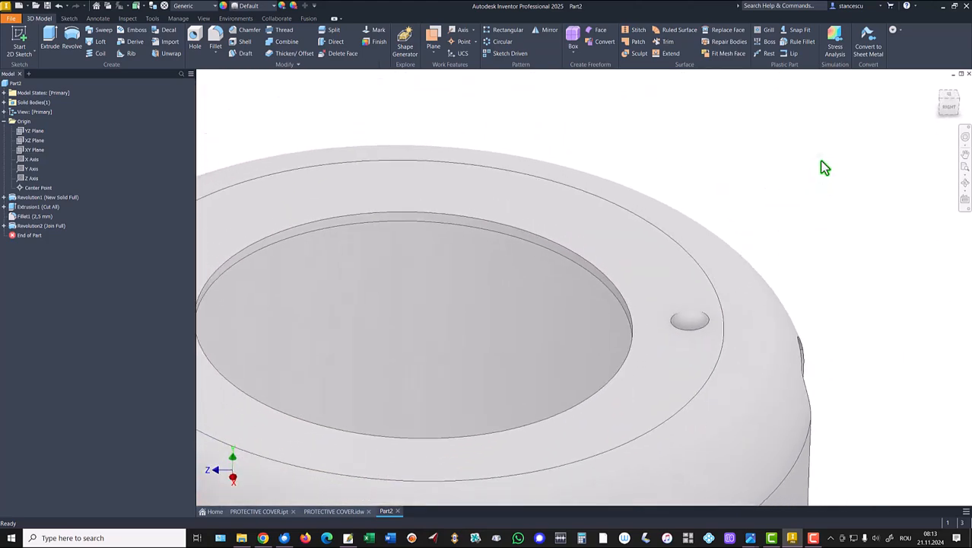
key("F6")
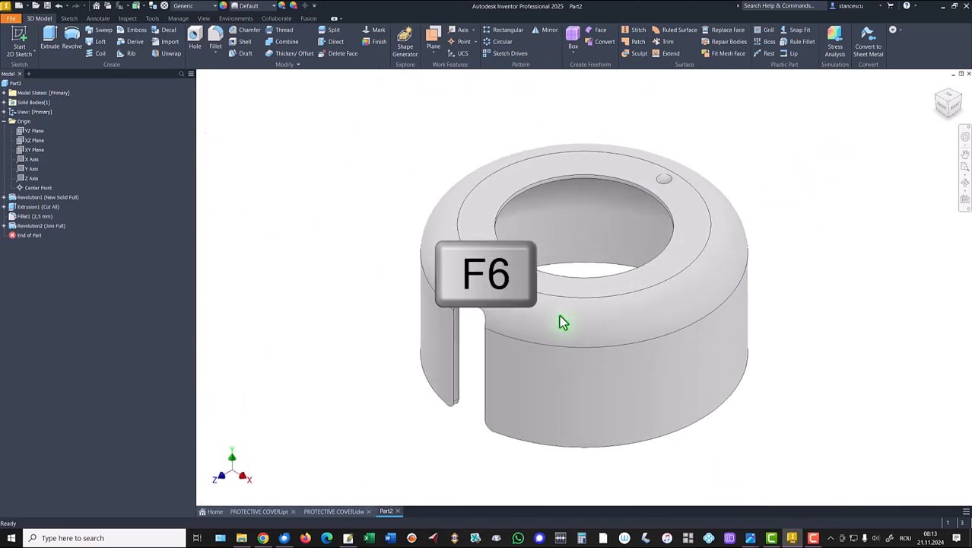
left_click(333, 512)
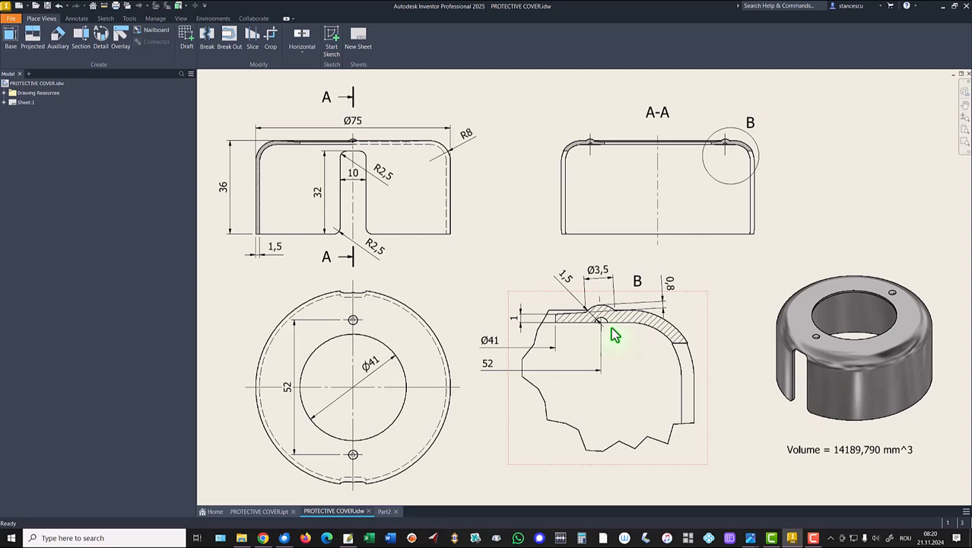
left_click_drag(566, 283, 568, 284)
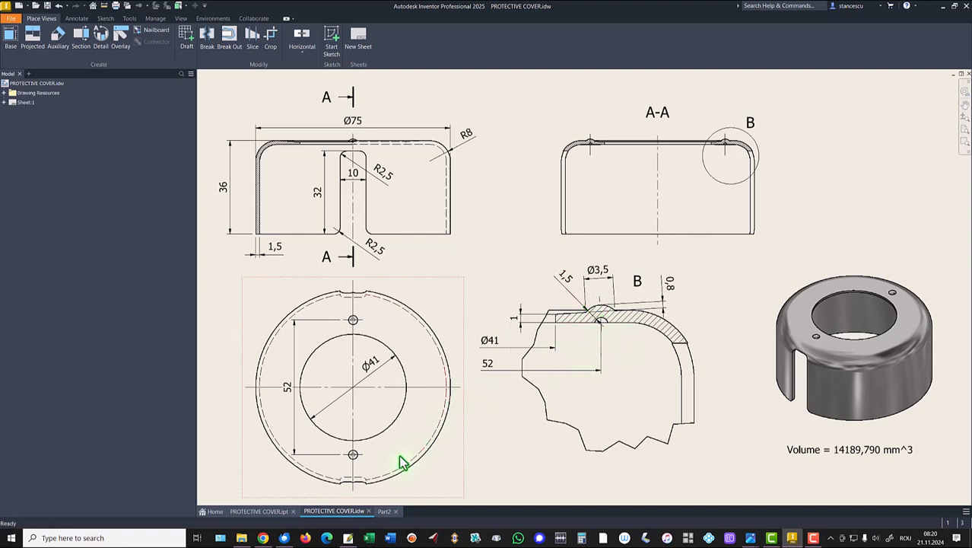
Return to Part2 and start a sketch on the YZ Plane, with the graphics sliced at the sketch plane.
left_click(384, 512)
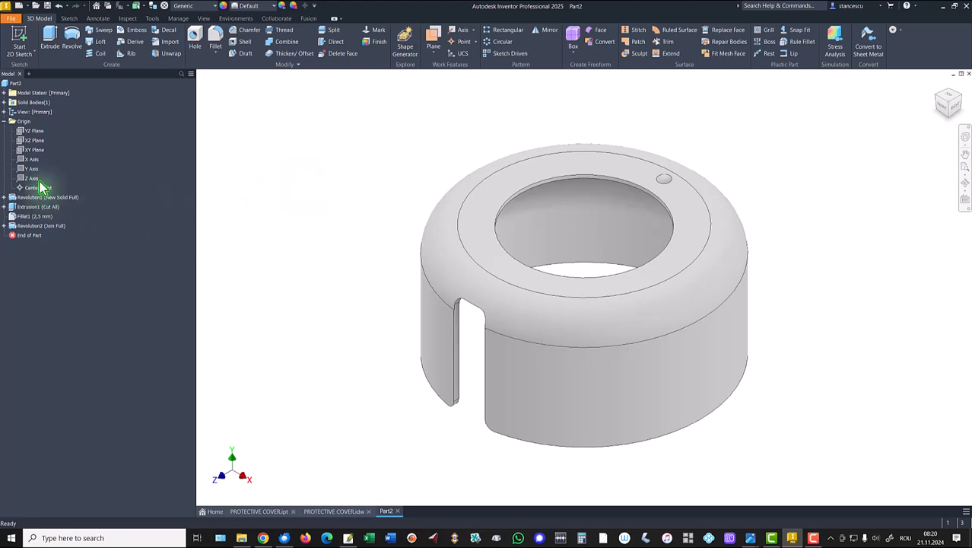
left_click(31, 132)
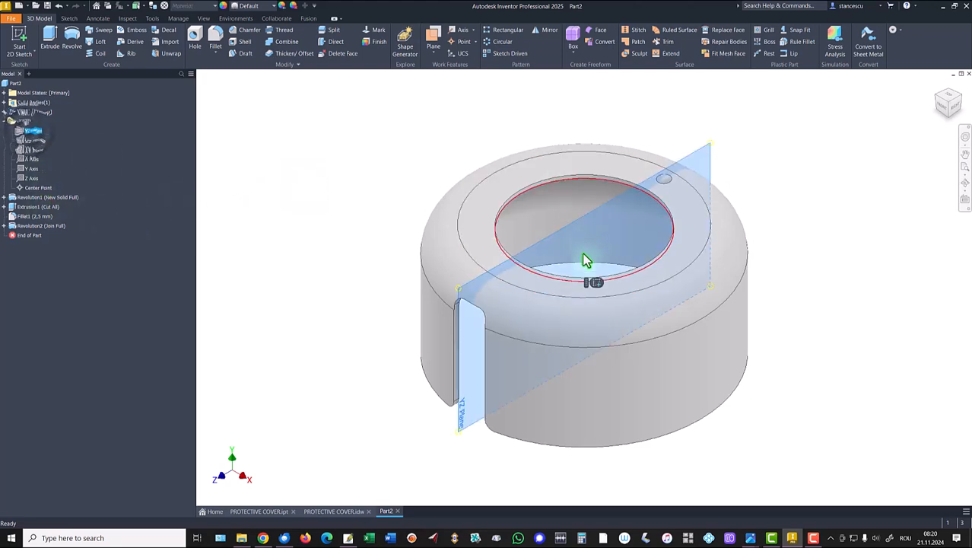
left_click(590, 278)
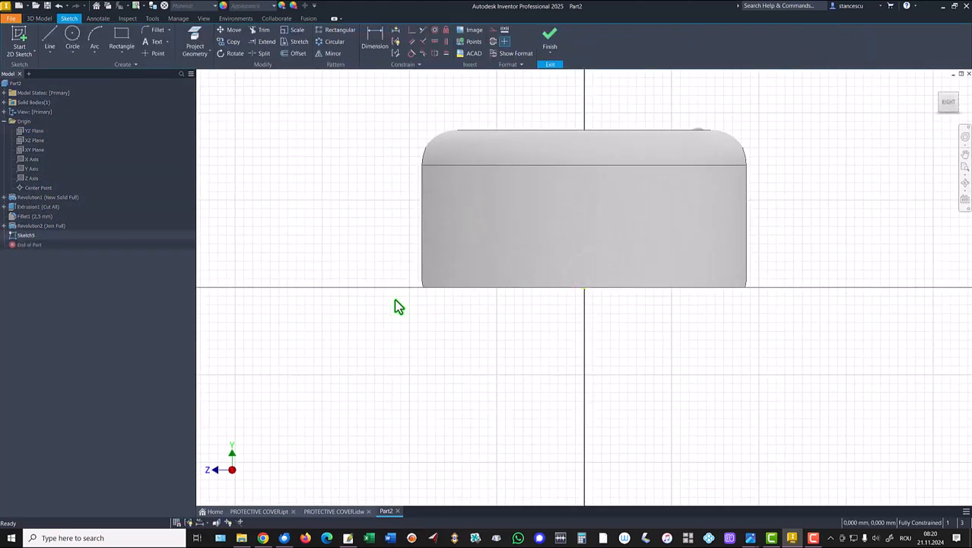
key("F7")
key("Home")
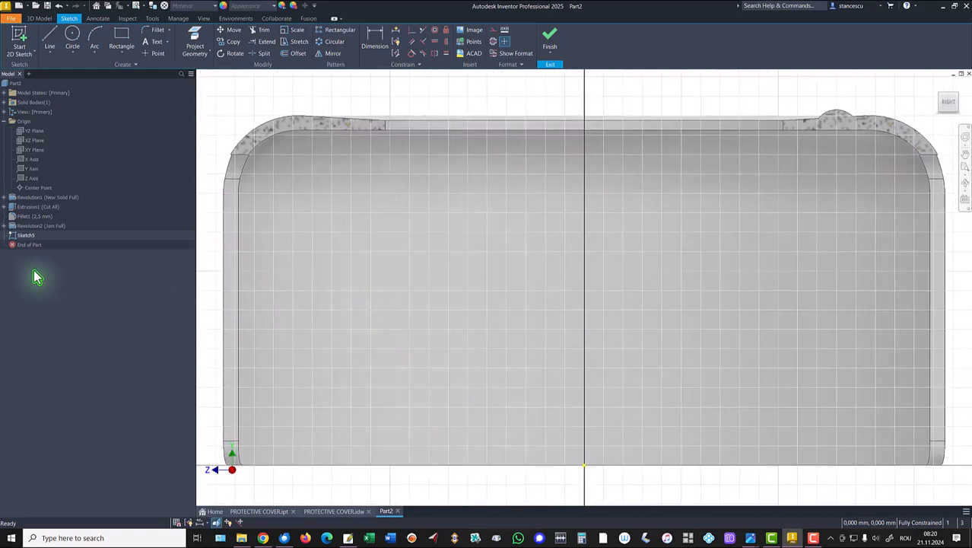
Make the dome revolution's Sketch4 visible.
left_click(5, 226)
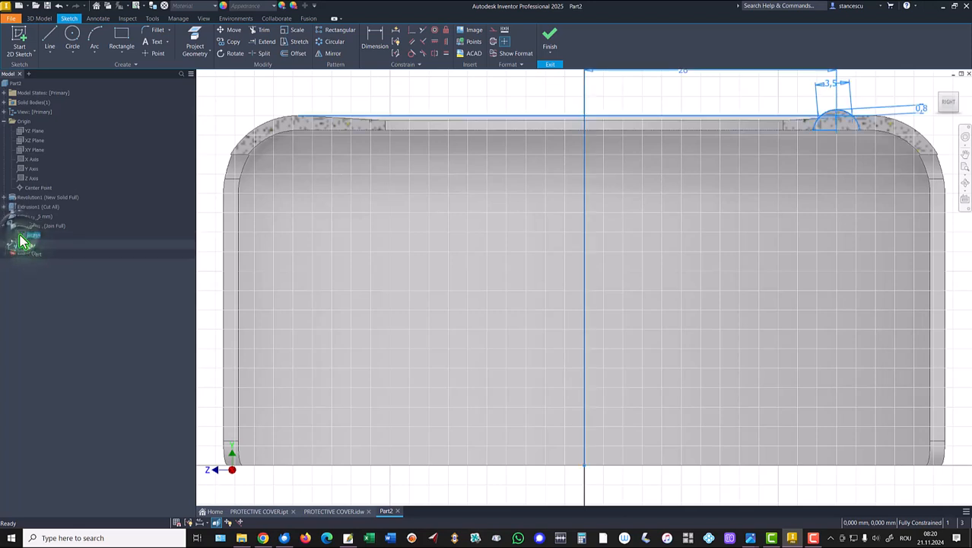
right_click(22, 242)
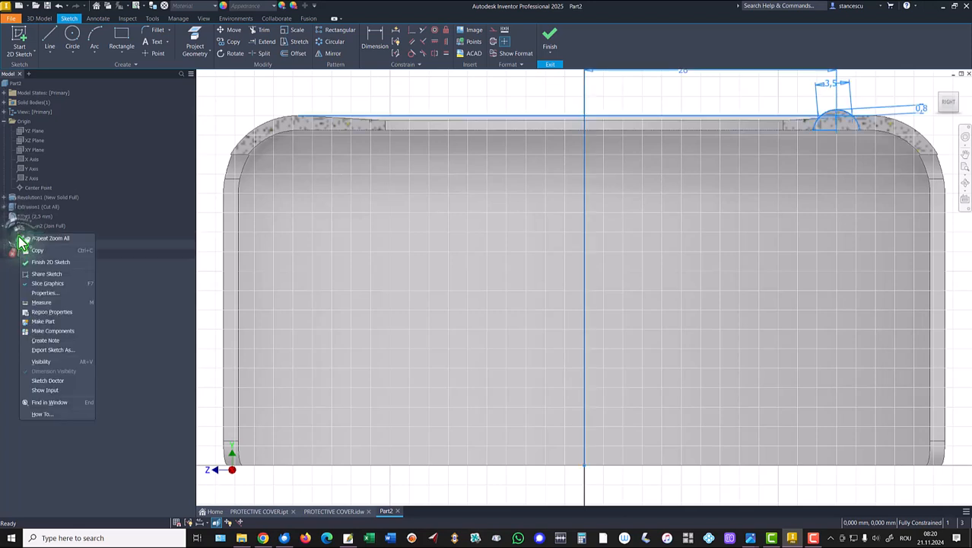
left_click(42, 363)
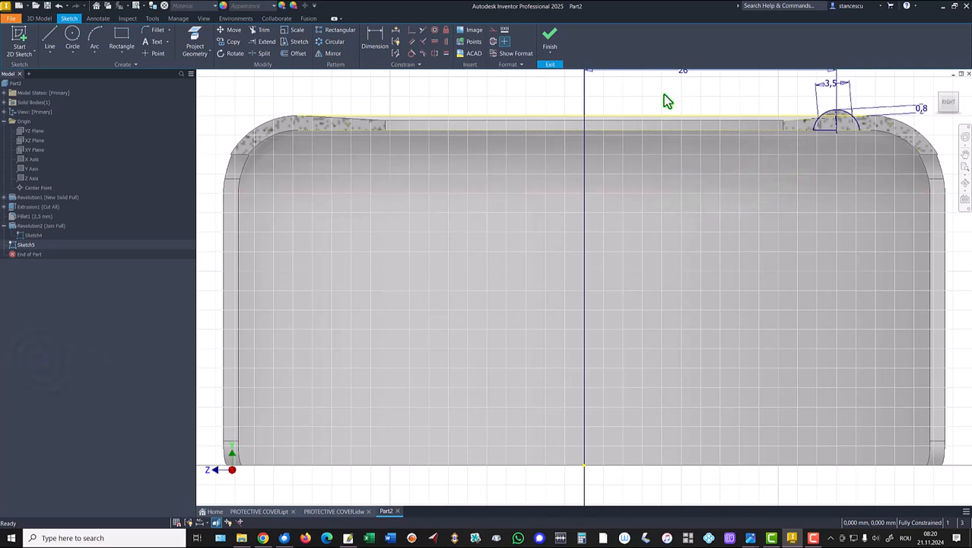
Project the dome's arc and its centre from Sketch4 into the current sketch, and hide Sketch4.
left_click(195, 42)
left_click(777, 131)
left_click(819, 131)
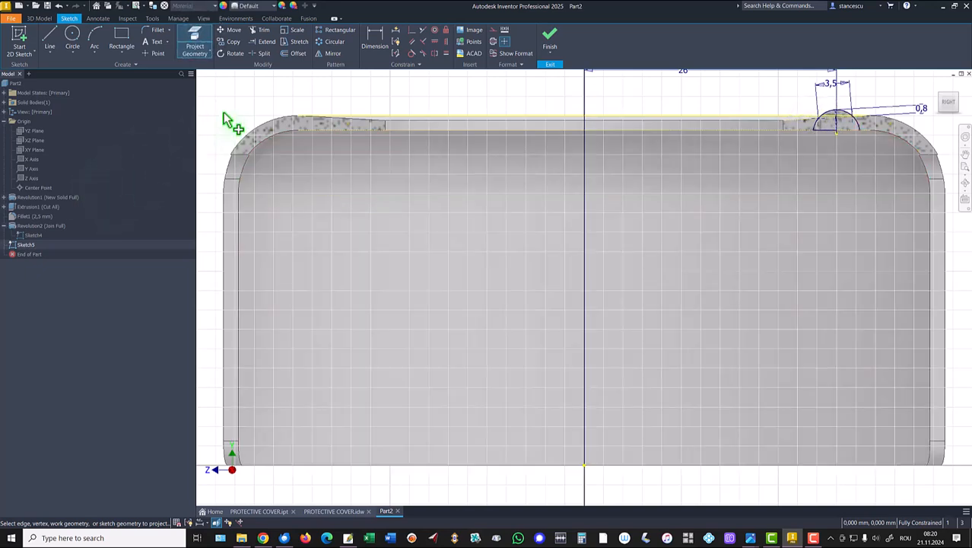
key("Escape")
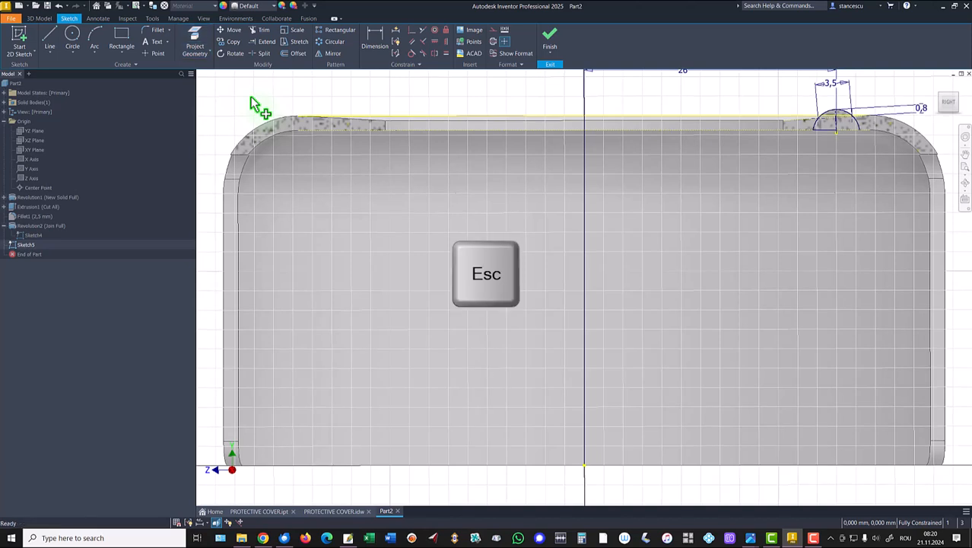
right_click(28, 237)
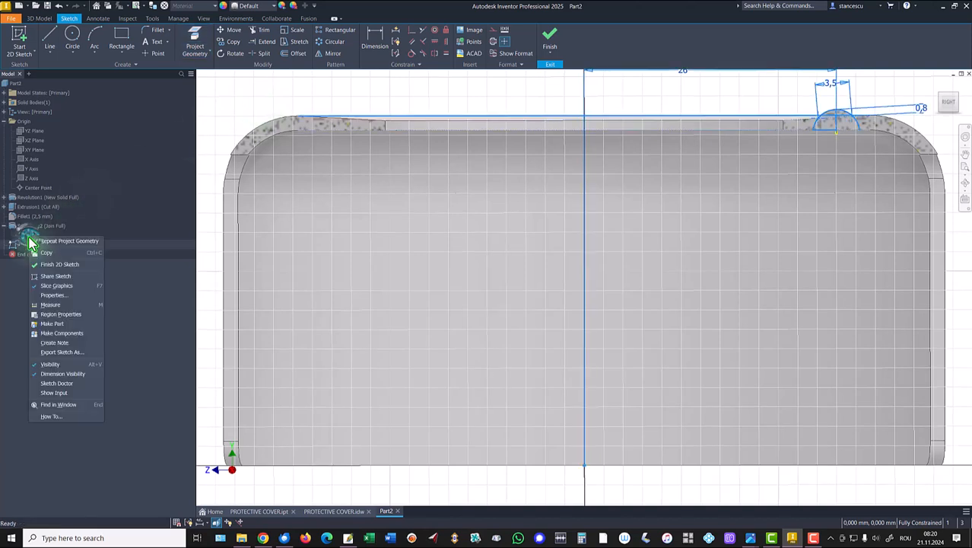
left_click(47, 364)
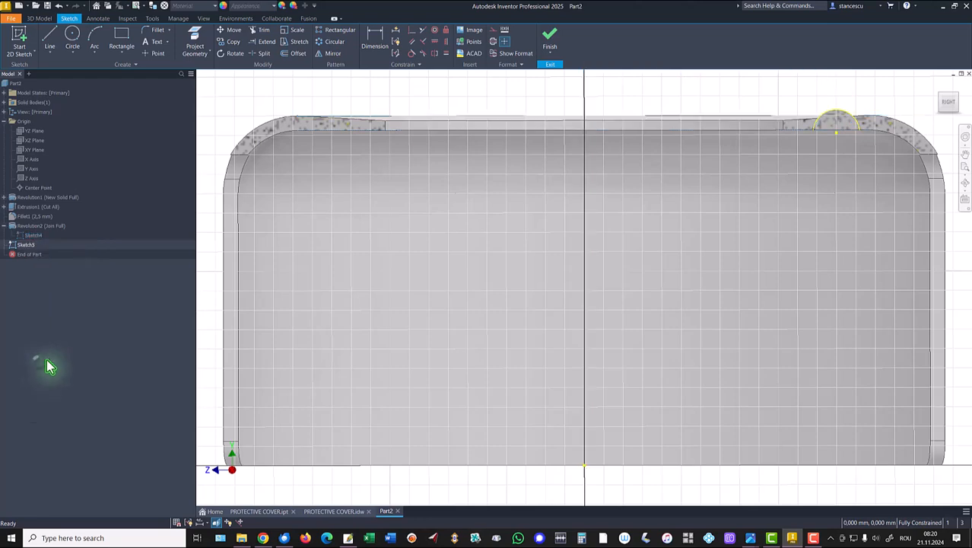
Offset the projected dome arc inward by 1.5 mm.
scroll(822, 150, "up", 3)
scroll(700, 248, "down", 3)
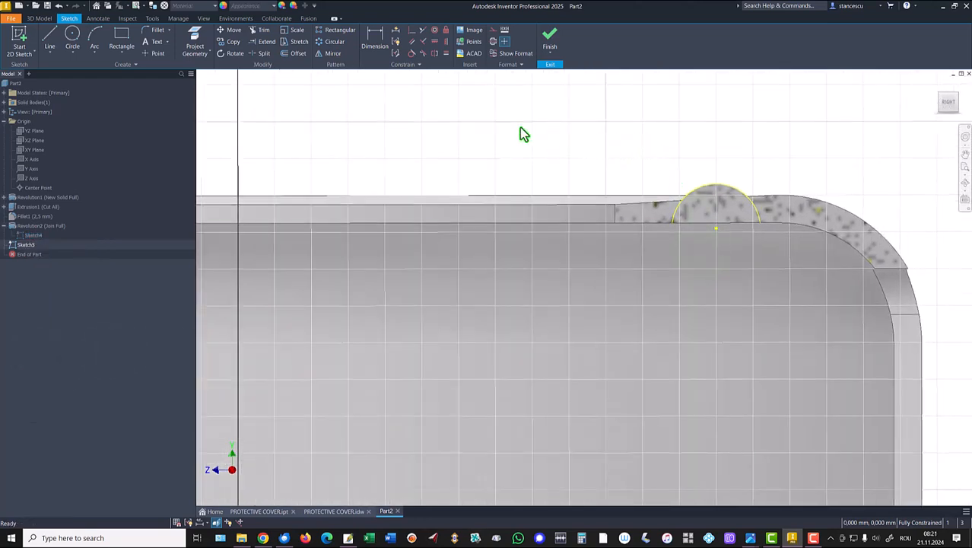
left_click(297, 61)
left_click(690, 203)
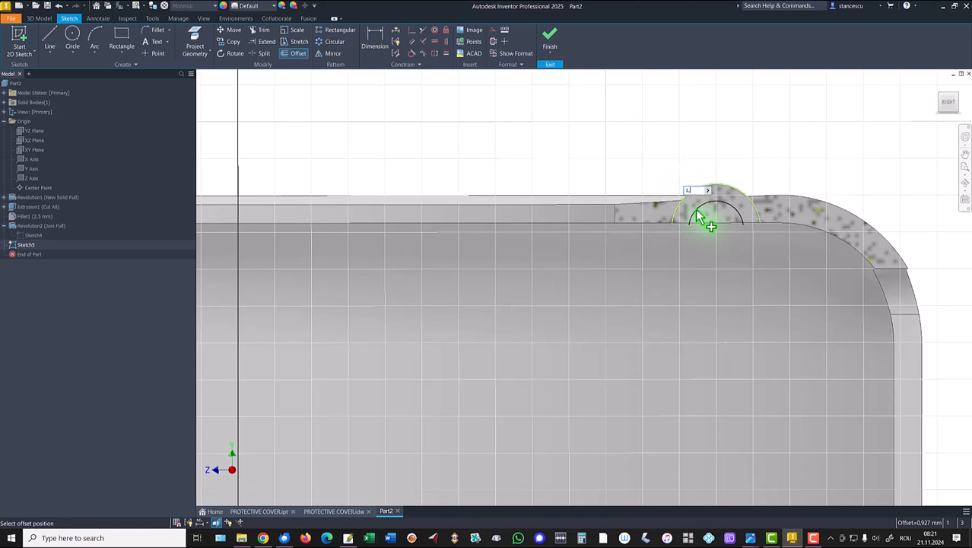
key("Return")
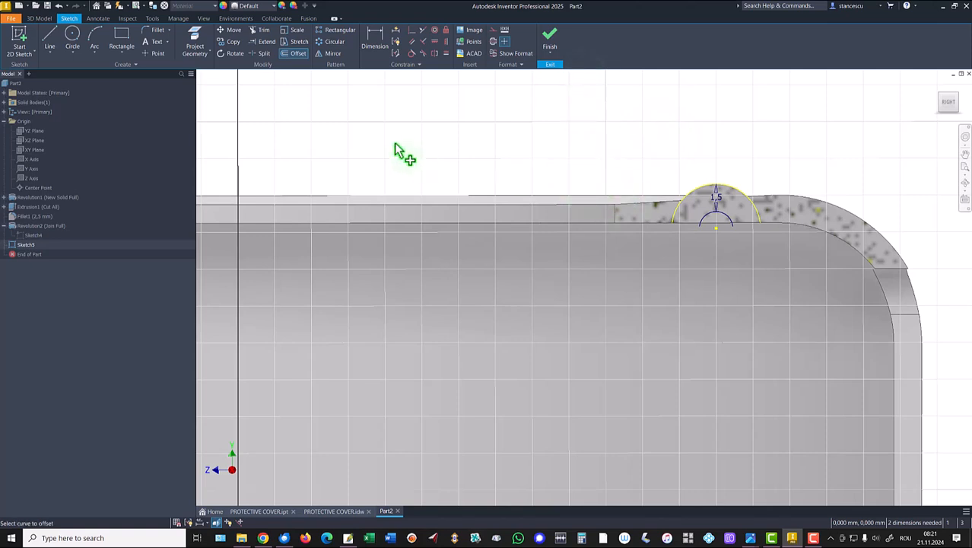
Draw a straight horizontal line joining the two ends of the offset arc.
left_click(50, 39)
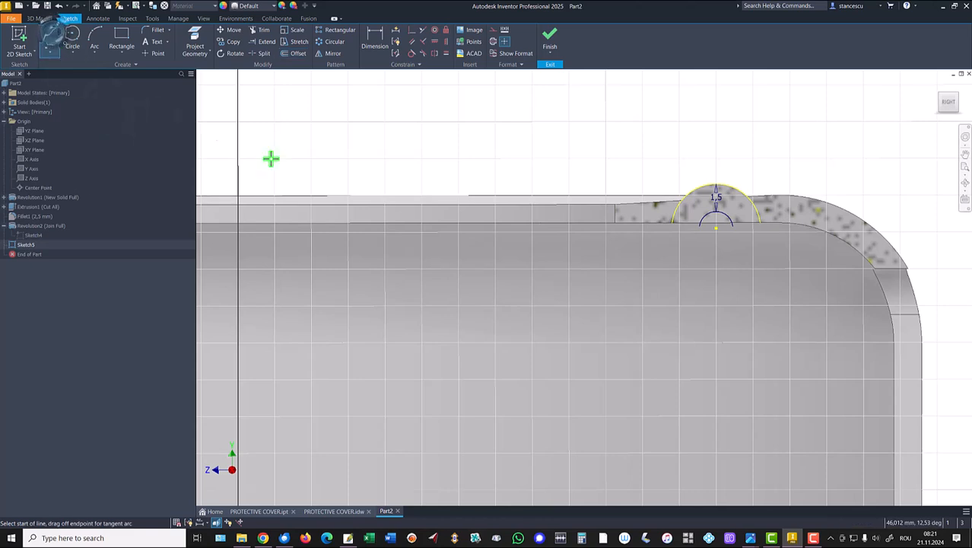
left_click(702, 225)
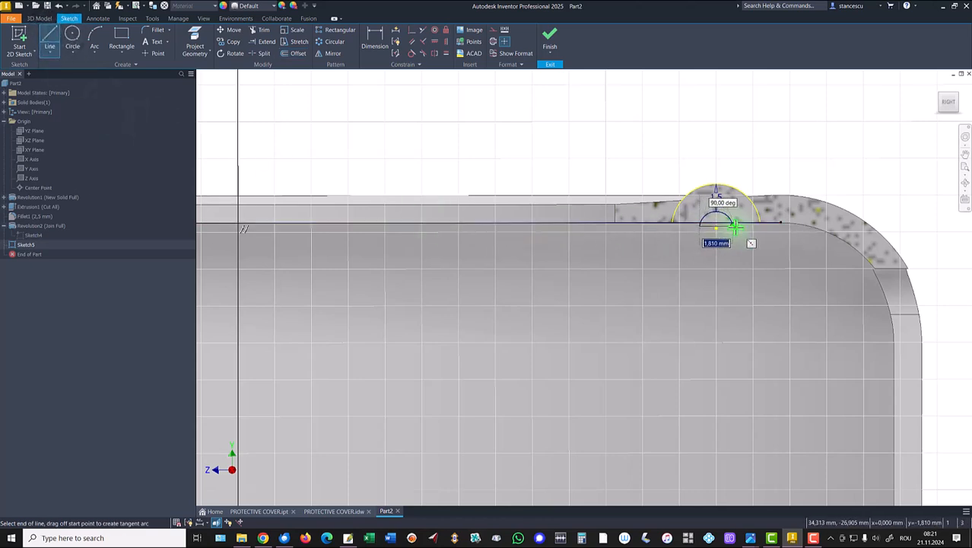
double_click(732, 226)
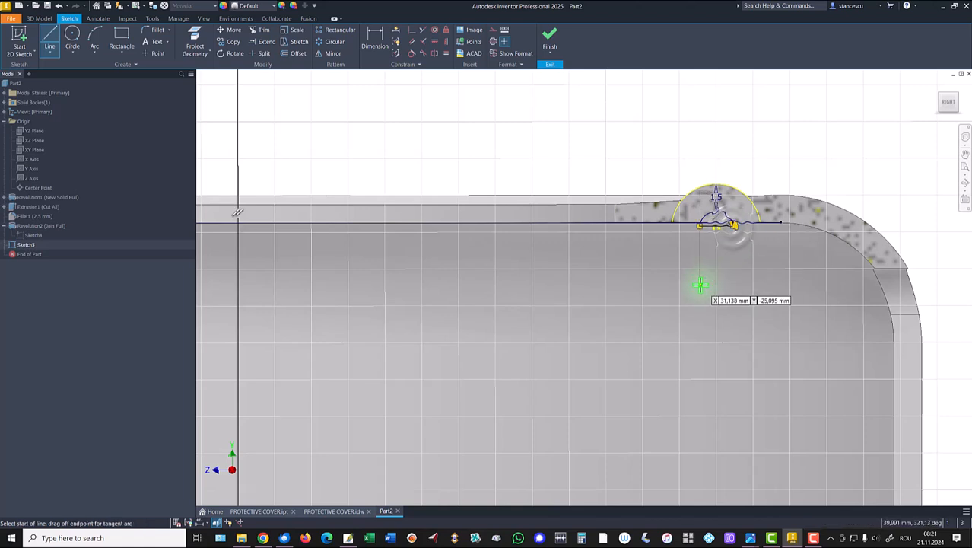
Draw a vertical line from the dome's projected centre point up to the apex of the offset arc.
scroll(732, 242, "up", 6)
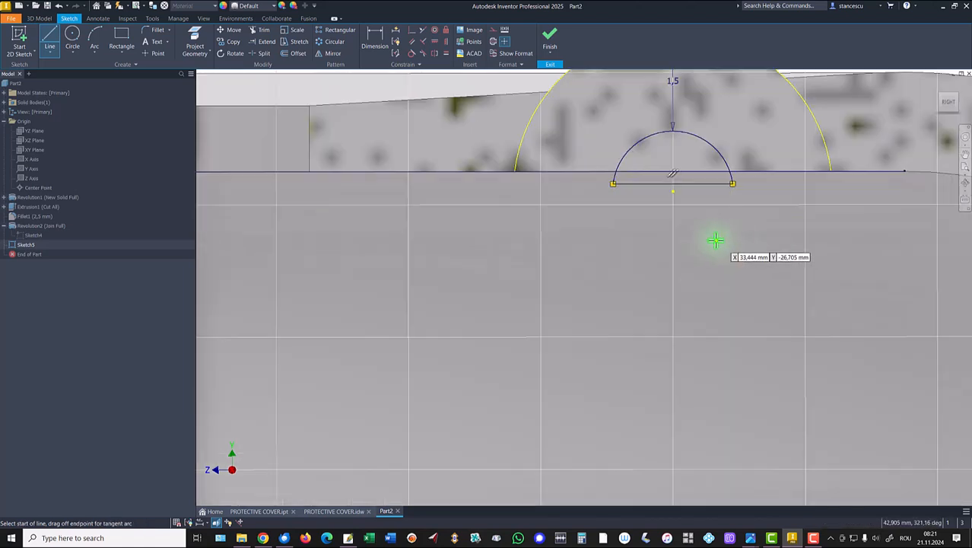
middle_click_drag(637, 240, 631, 274)
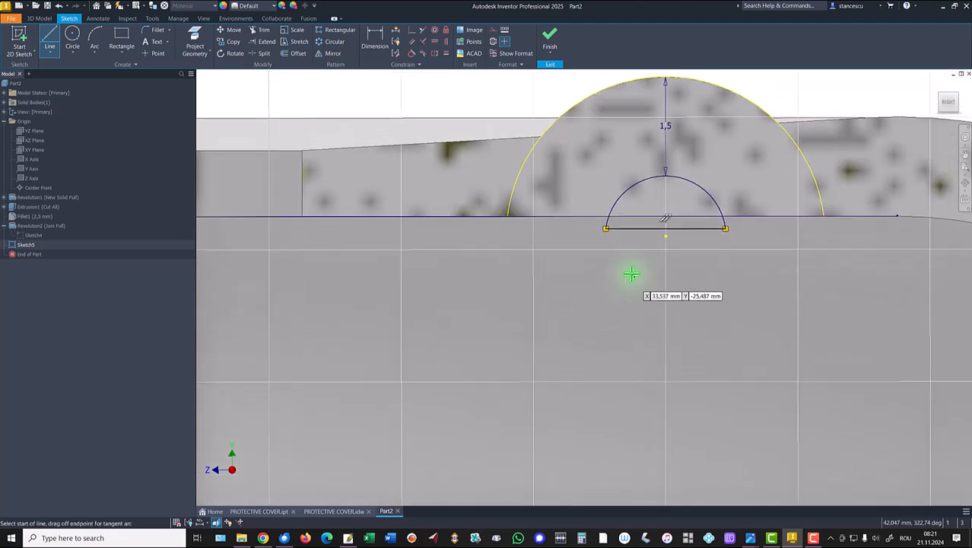
left_click(59, 44)
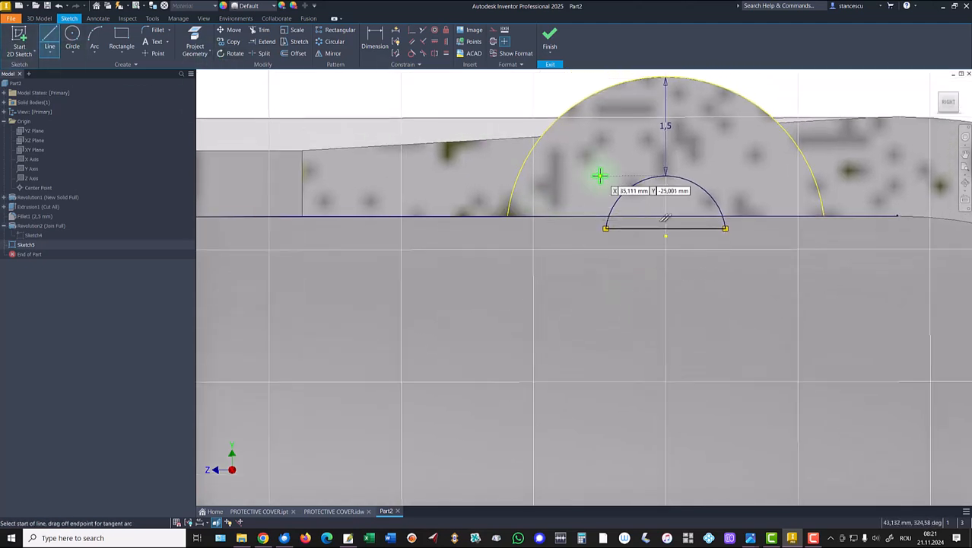
left_click(666, 236)
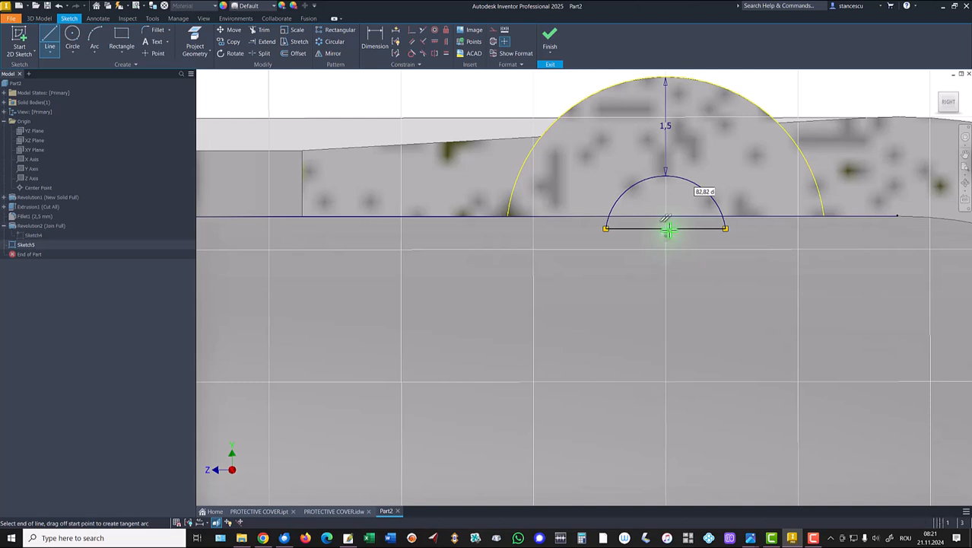
left_click(666, 175)
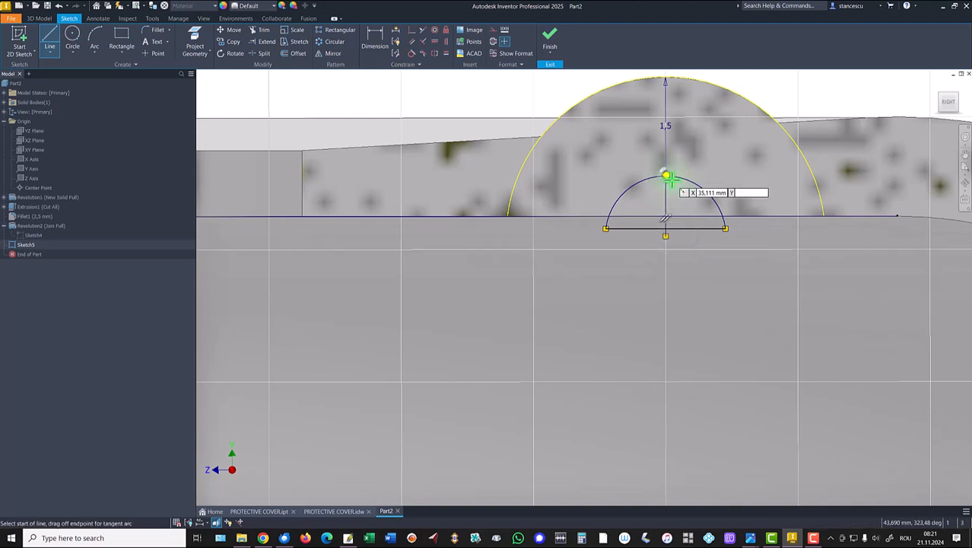
key("Escape")
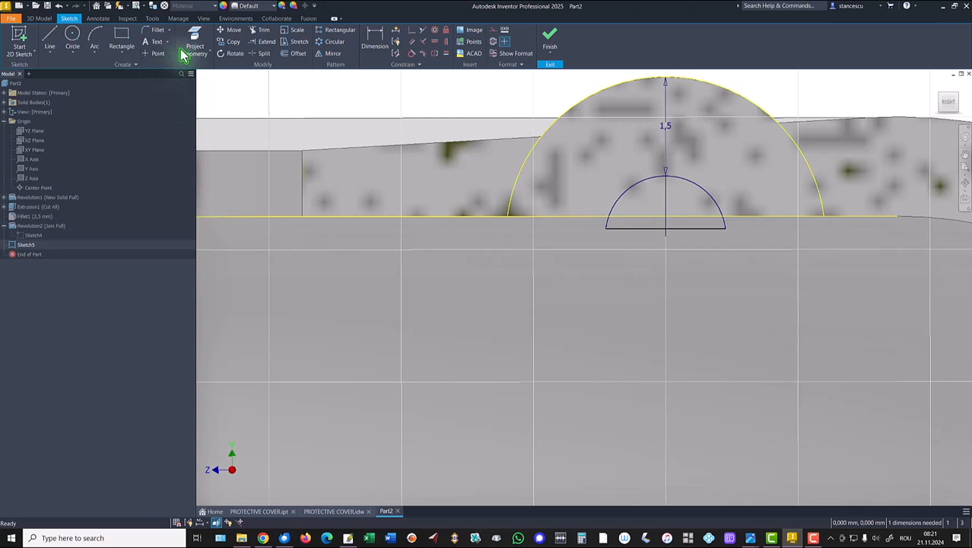
Trim the outer half of the horizontal base line up to the vertical line, and convert the vertical line to a centerline.
left_click(261, 31)
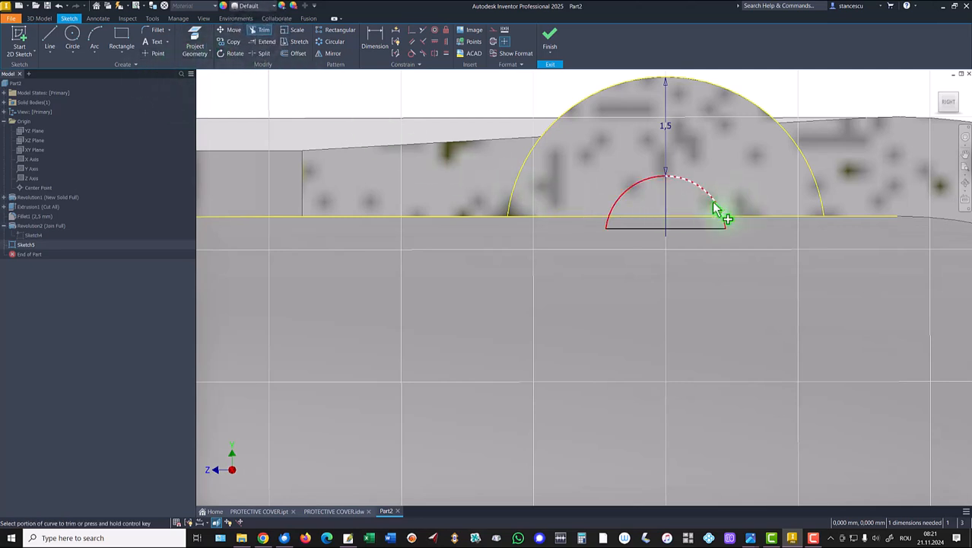
left_click(696, 228)
key("Escape")
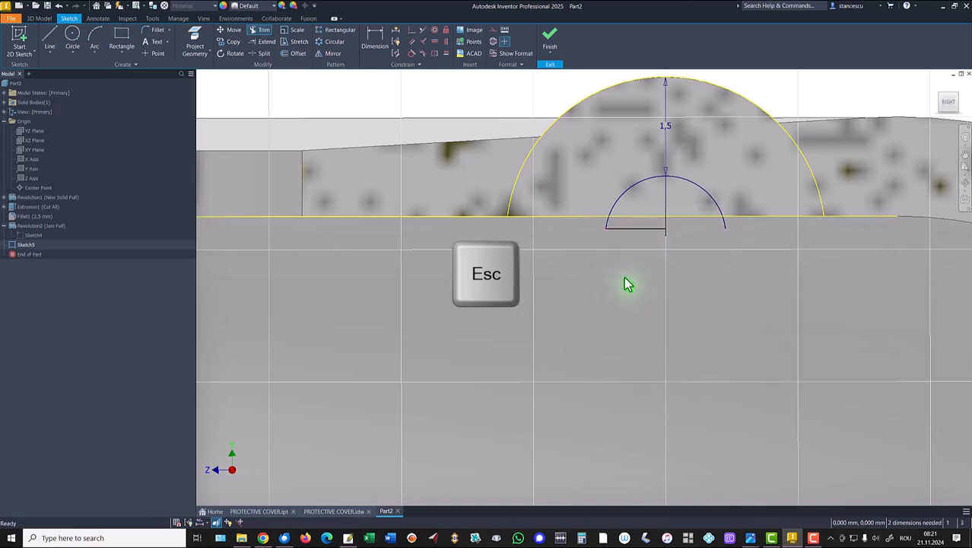
right_click(657, 207)
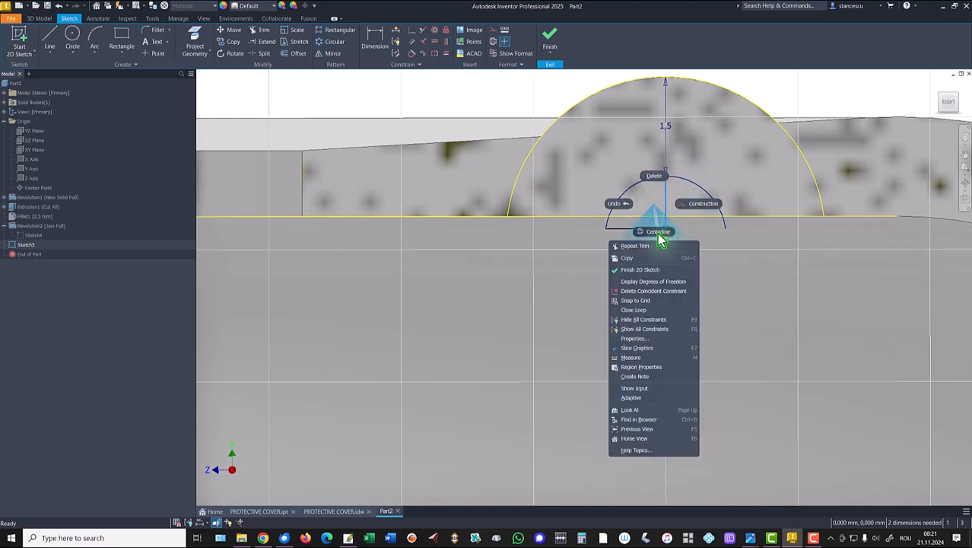
left_click(659, 231)
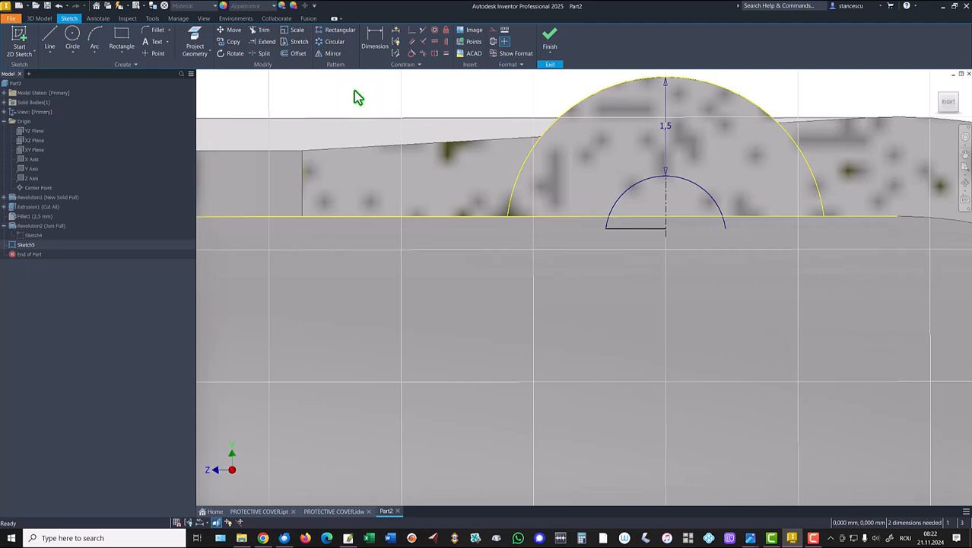
Revolve both regions of the closed half-profile a full 360 degrees around the centerline as a cut to hollow the dome.
key("r")
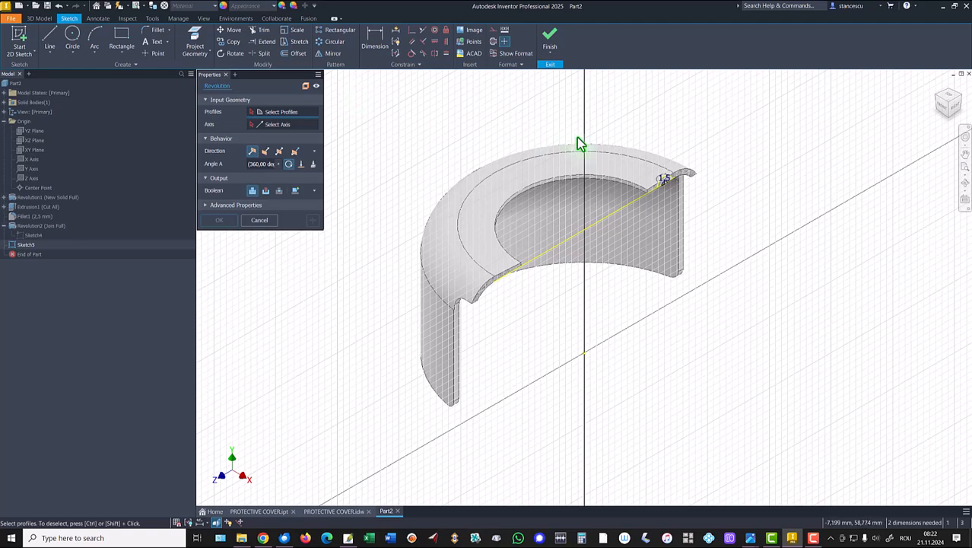
scroll(738, 171, "up", 5)
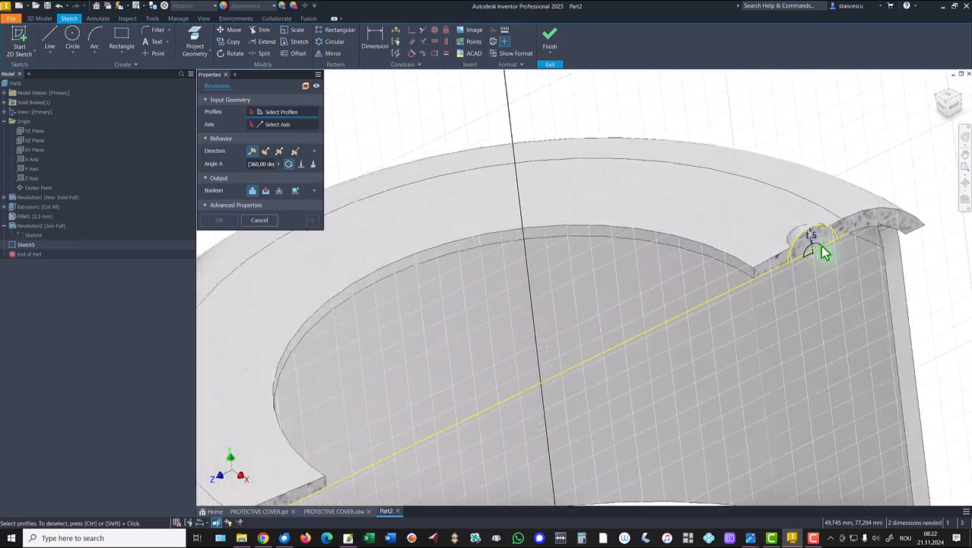
middle_click_drag(810, 263, 643, 305, "shift")
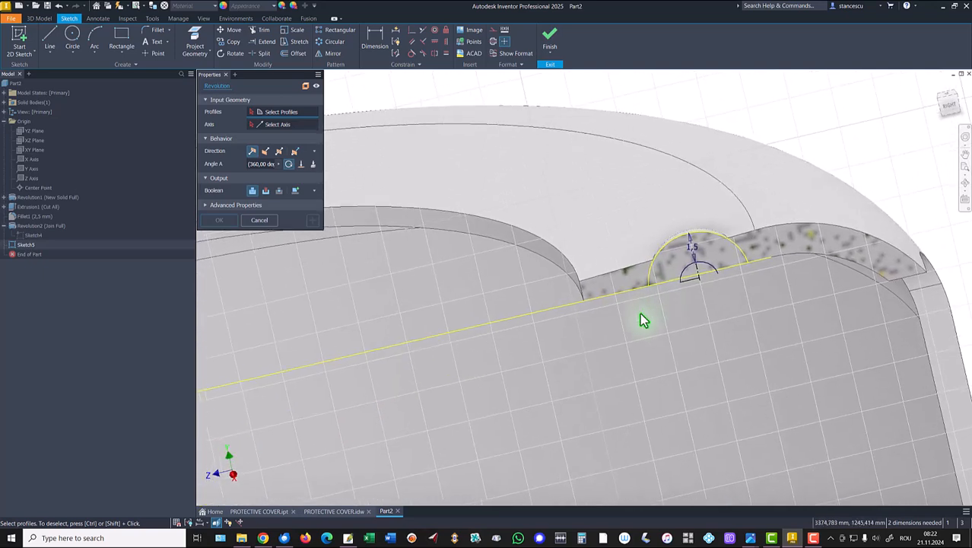
left_click(690, 283)
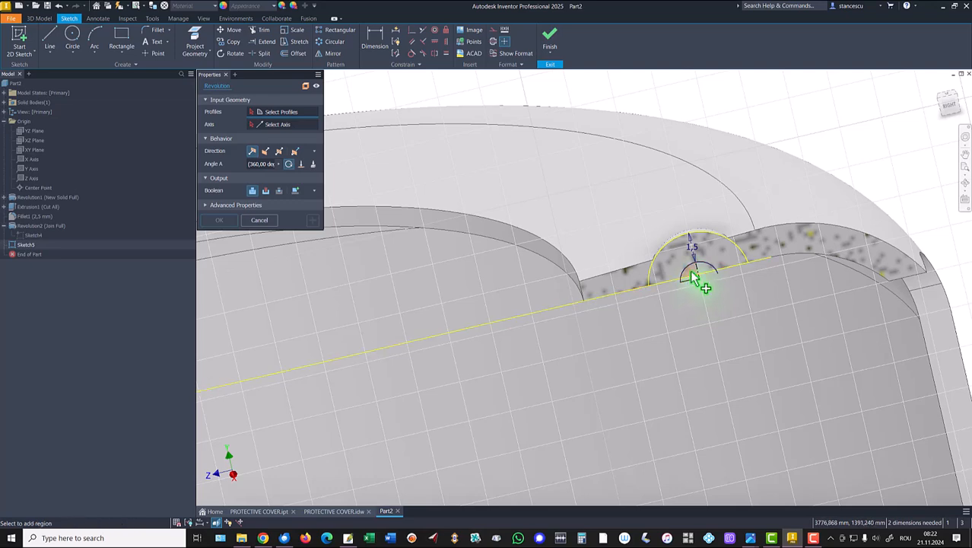
scroll(697, 279, "up", 5)
left_click(689, 285)
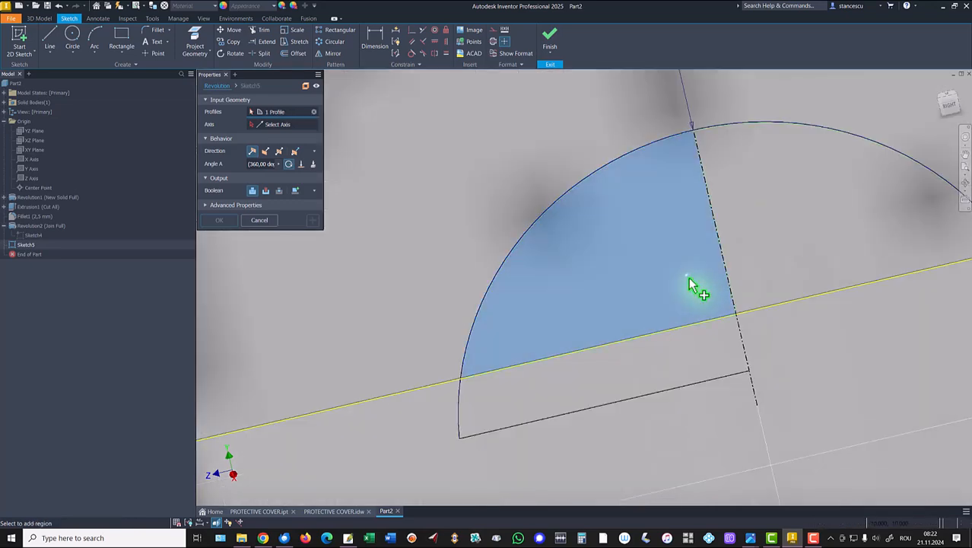
left_click(689, 352)
scroll(468, 245, "down", 3)
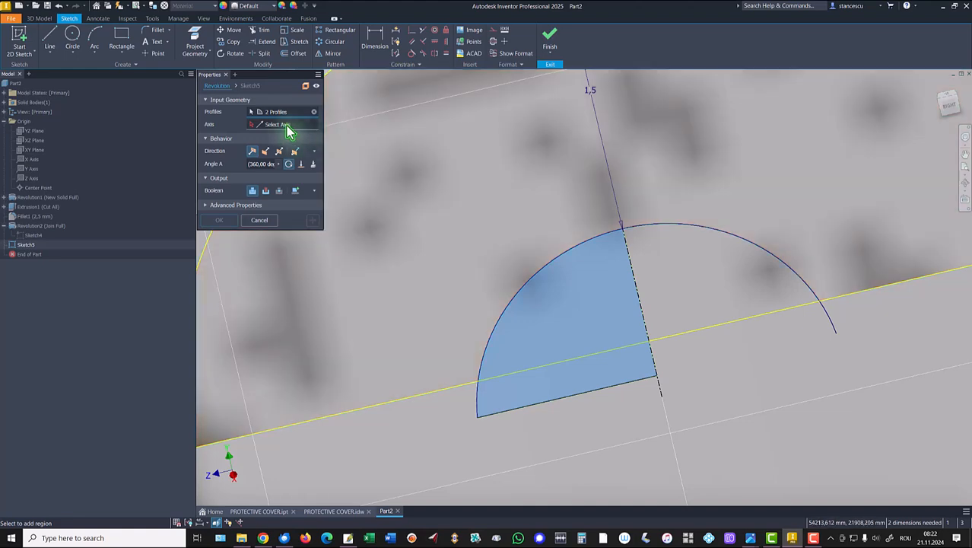
left_click(286, 125)
scroll(647, 252, "down", 6)
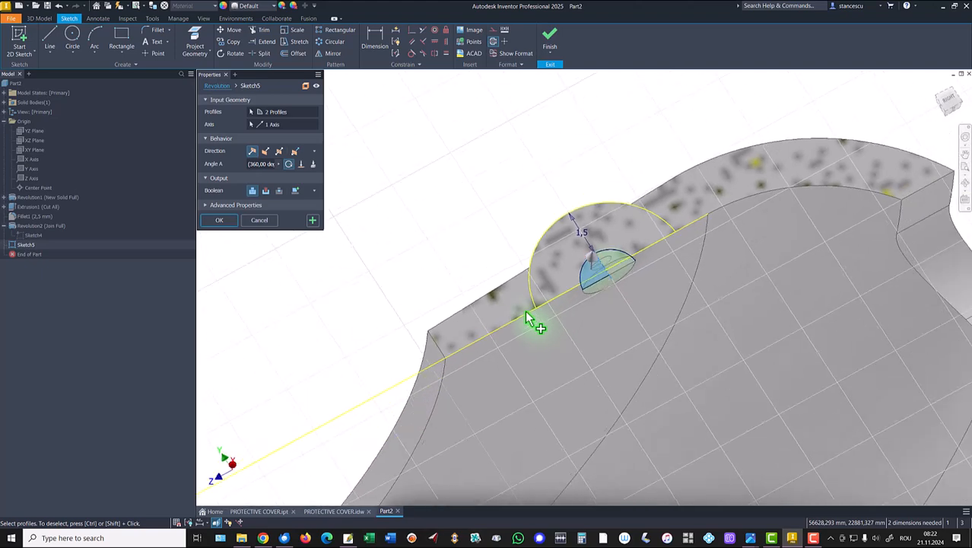
left_click(265, 192)
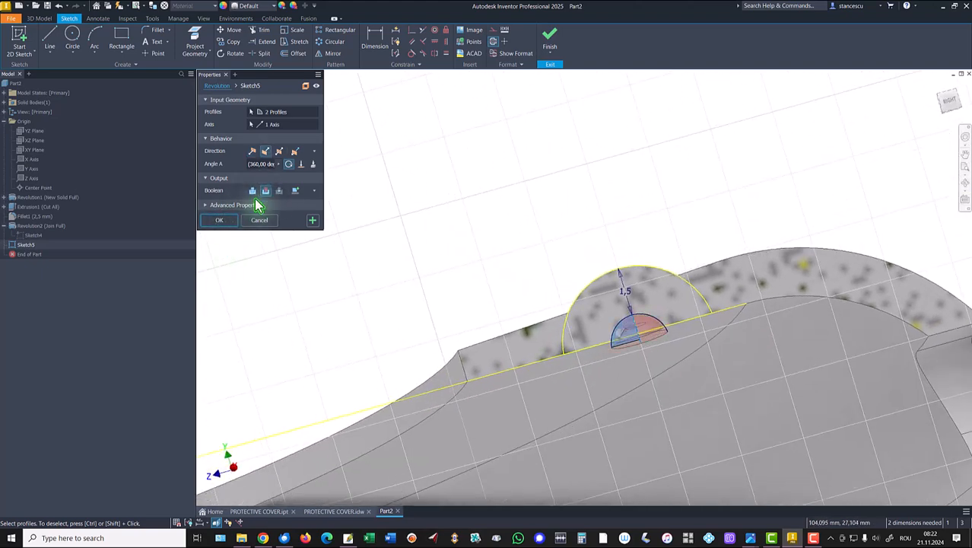
left_click(222, 220)
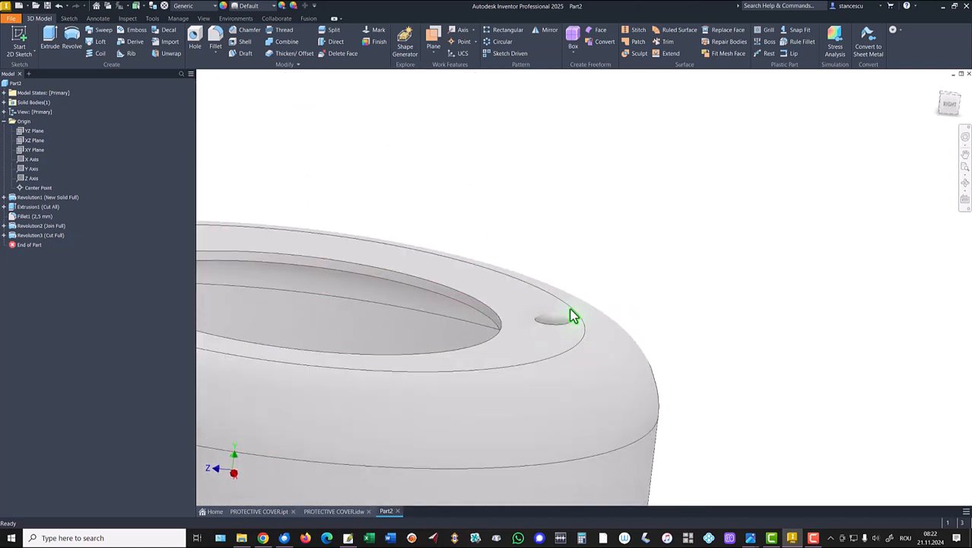
Mirror the dome's join and cut revolutions, Revolution2 and Revolution3, about the XY Plane.
key("F6")
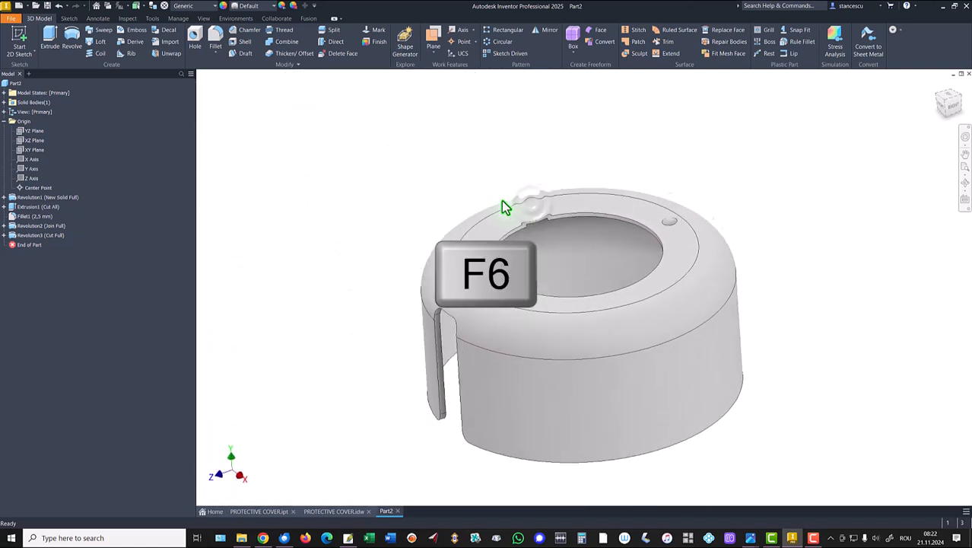
left_click(546, 40)
left_click(34, 235)
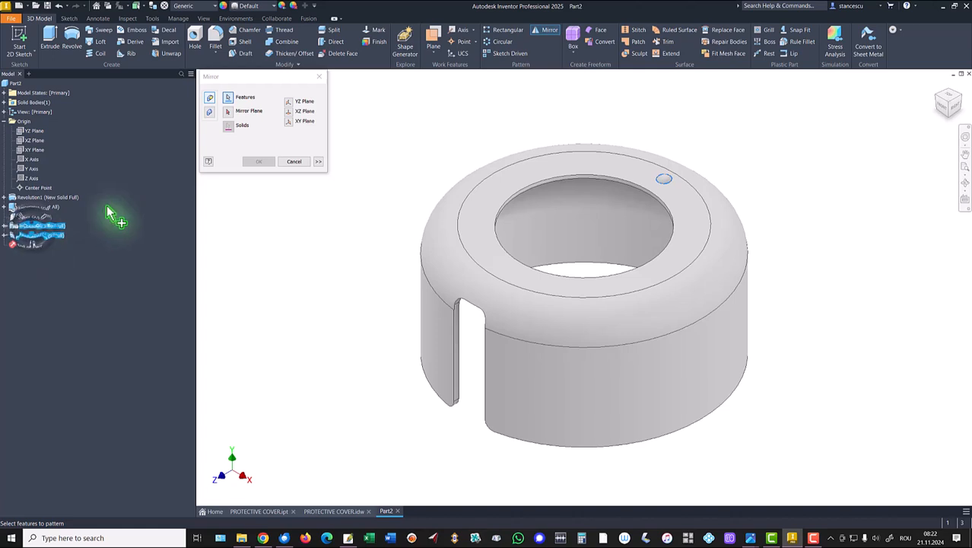
left_click(230, 112)
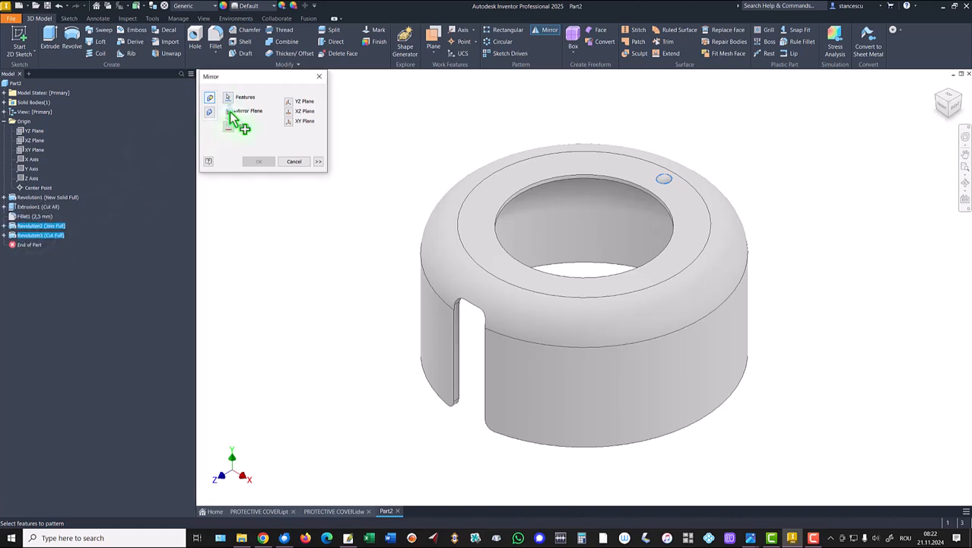
left_click(32, 151)
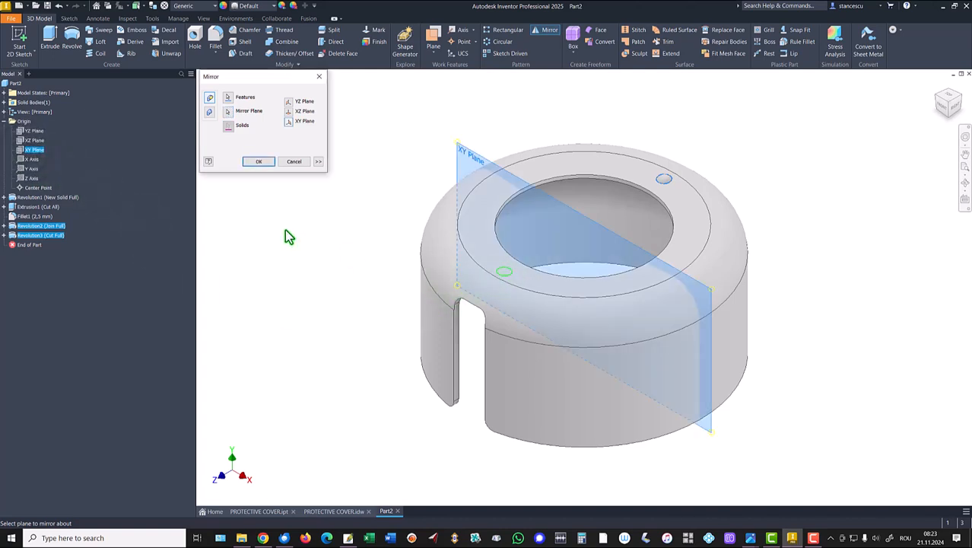
left_click(260, 162)
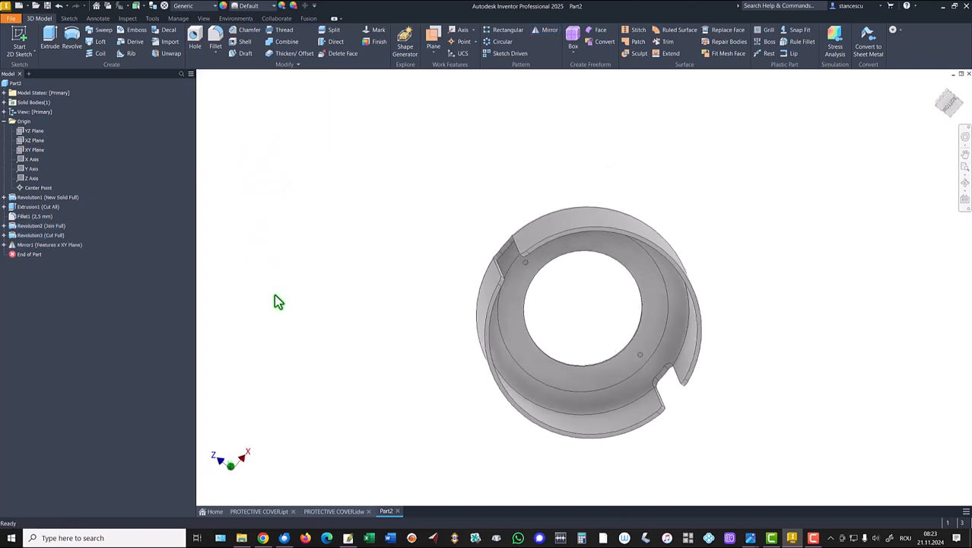
Restore the home view and collapse the Origin folder in the model tree.
key("F6")
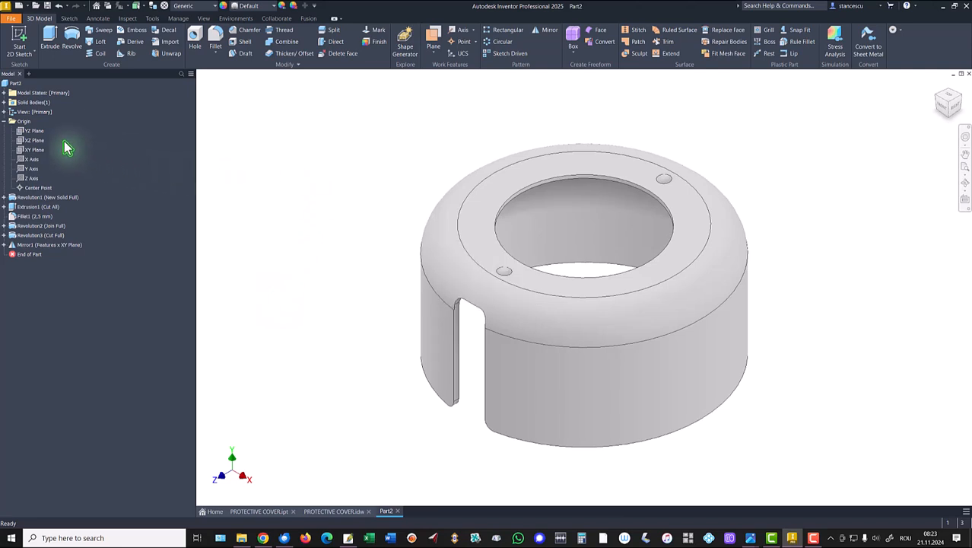
left_click(4, 121)
left_click(245, 137)
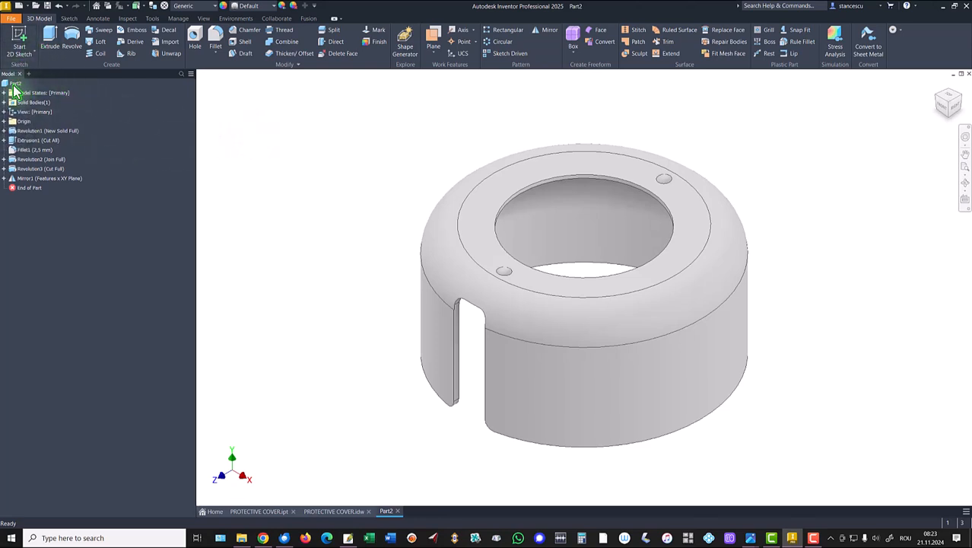
Open the part's iProperties and update its physical properties to check the volume.
right_click(13, 85)
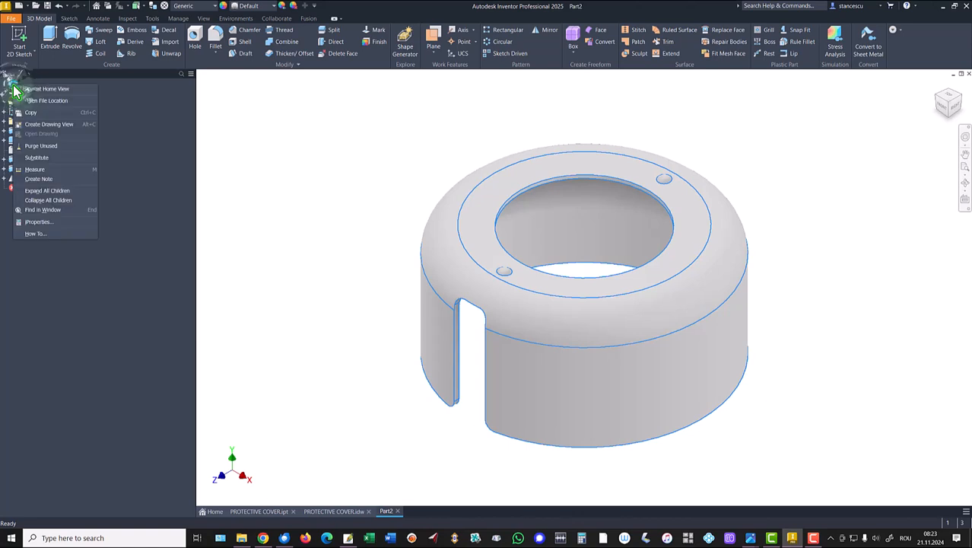
left_click(35, 221)
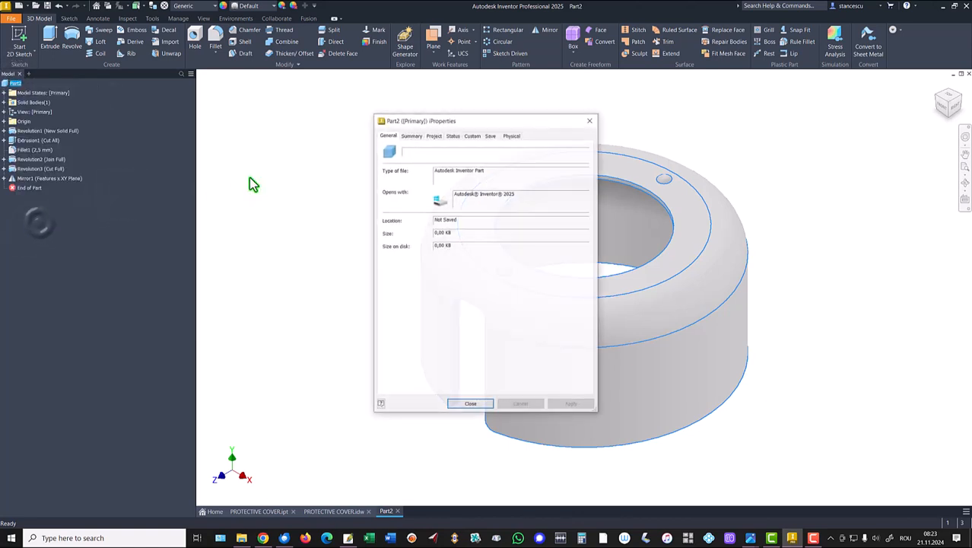
left_click(511, 135)
left_click(553, 157)
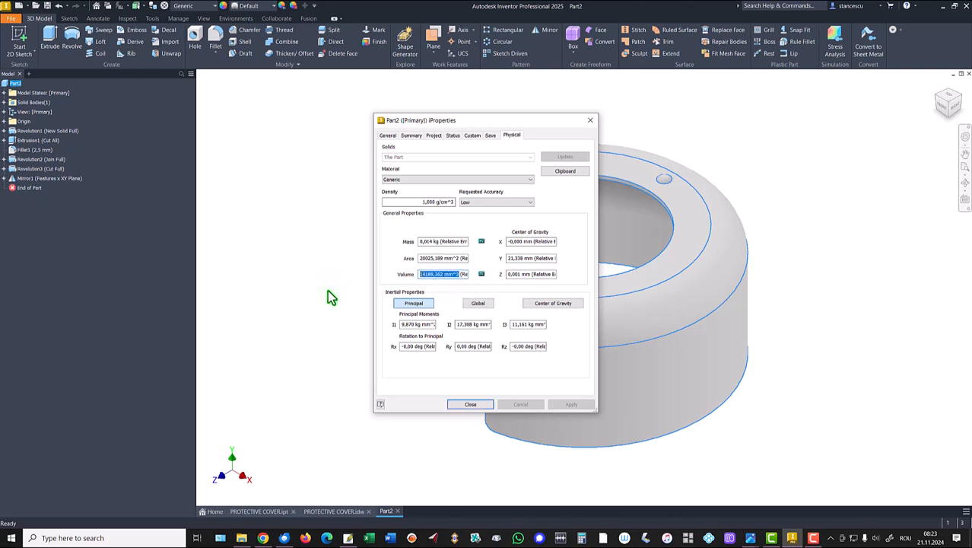
Copy the part's volume value and paste it on a new line of the volume note in PROTECTIVE COVER.idw.
key("ctrl+c")
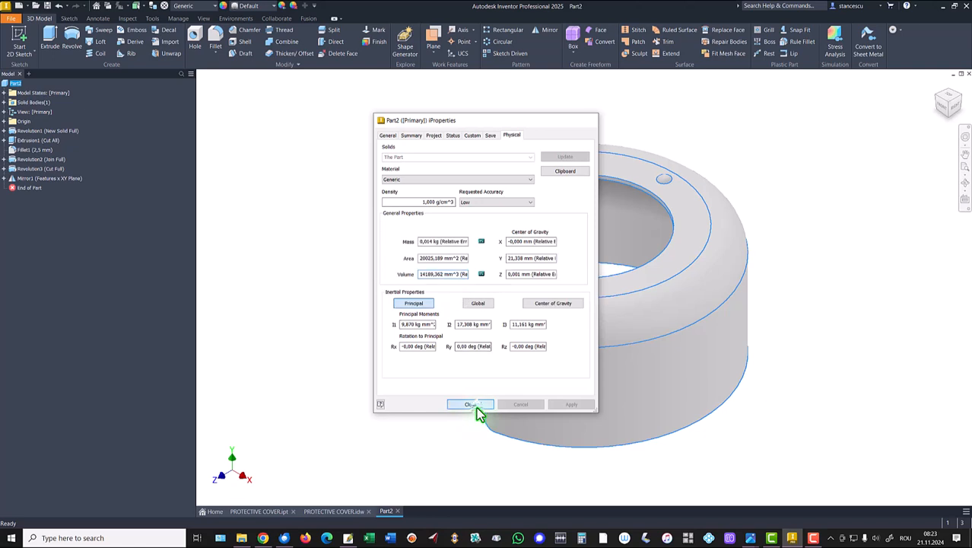
left_click(477, 408)
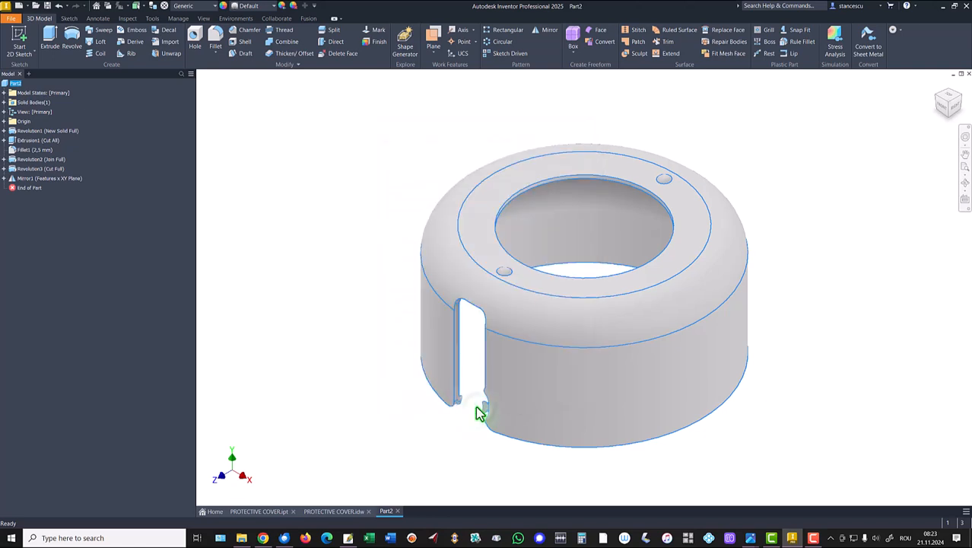
left_click(339, 511)
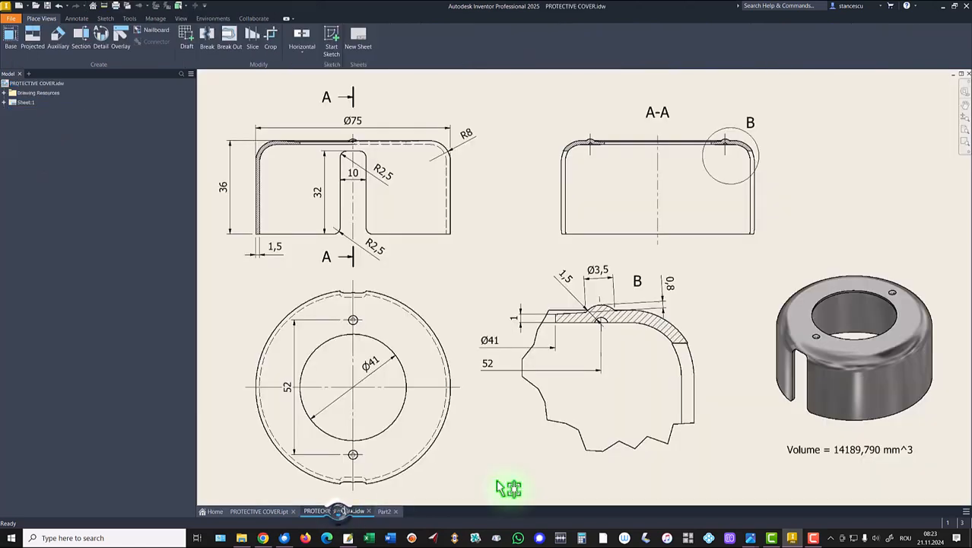
double_click(856, 450)
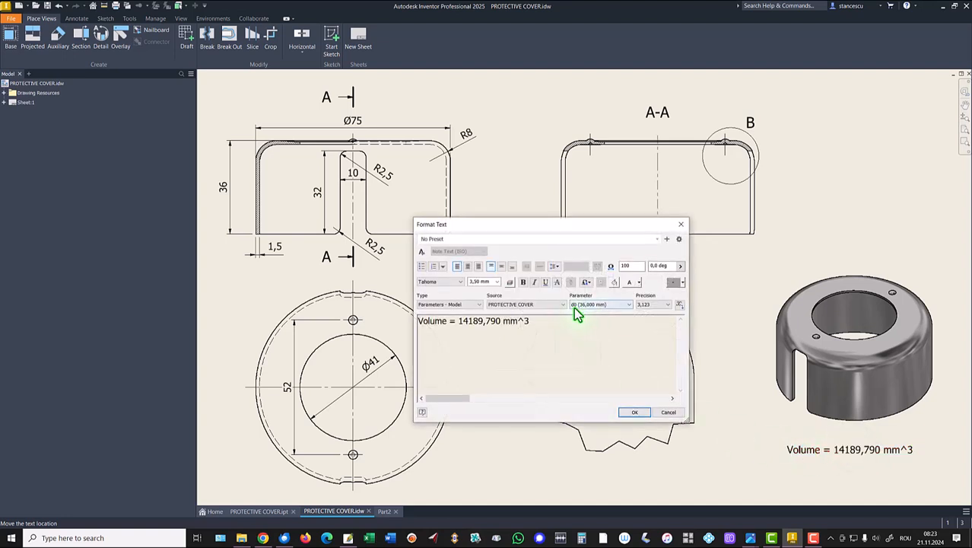
key("Return")
key("ctrl+v")
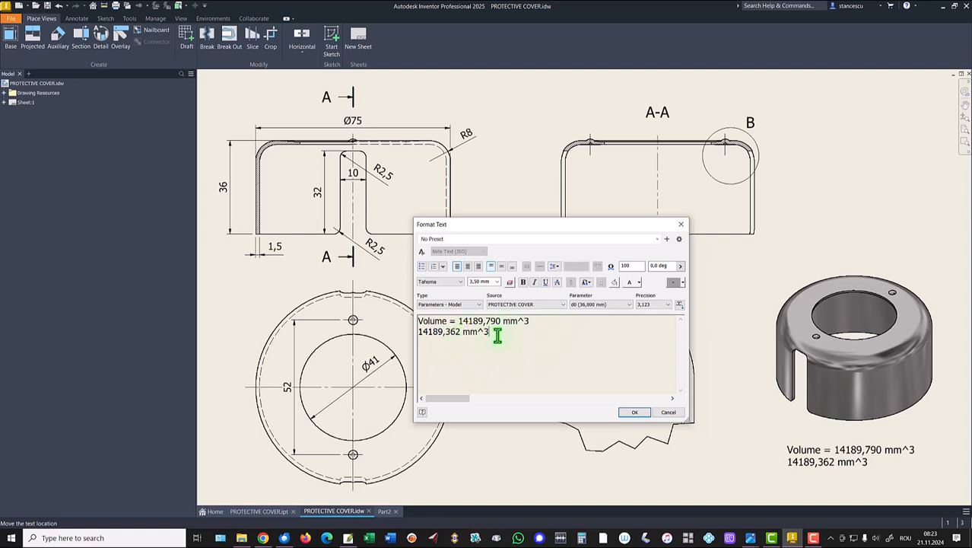
Replace the note's old volume with the pasted one so it reads "Volume = 14189,362 mm^3" on one line, and accept the text.
left_click_drag(458, 321, 534, 328)
key("Delete")
key("Delete")
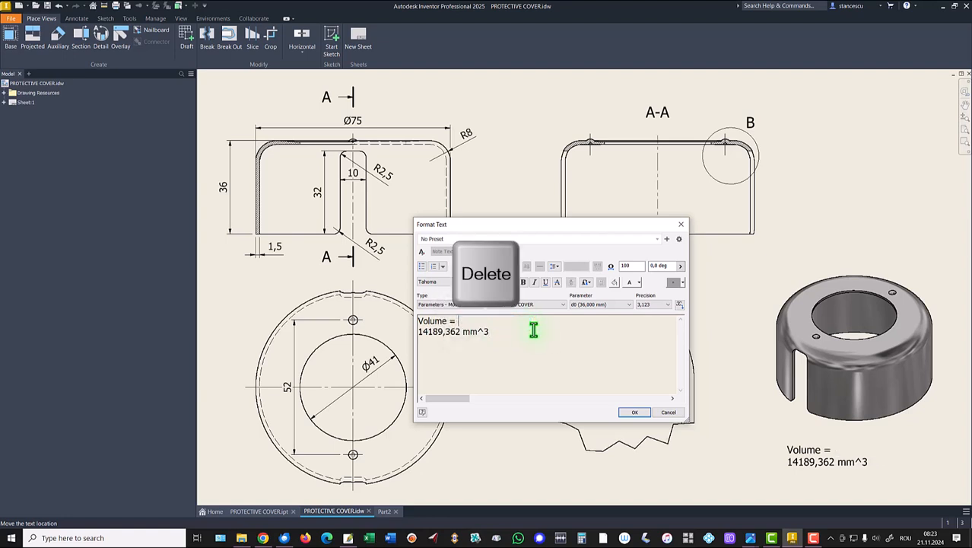
left_click(634, 411)
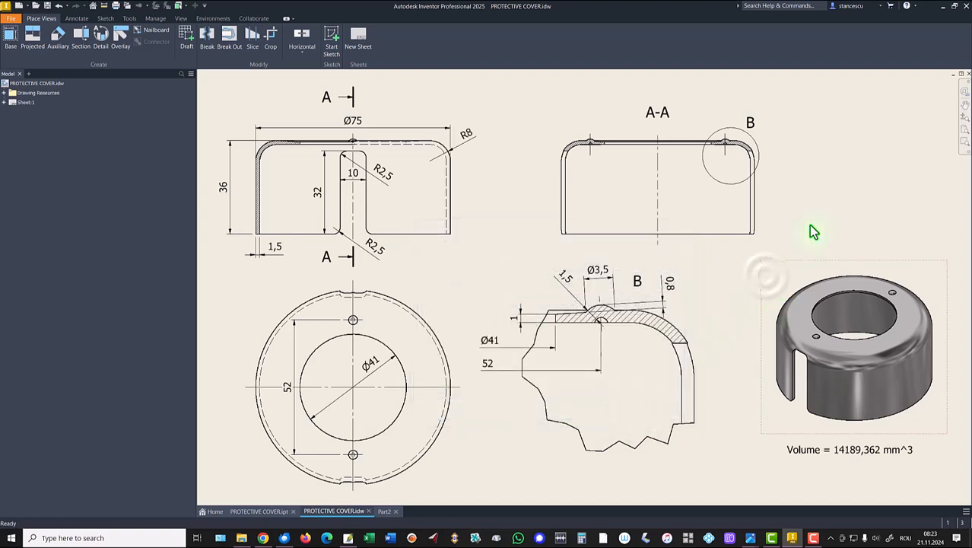
Return to Part2 and assign it the Steel, Carbon material.
left_click(386, 511)
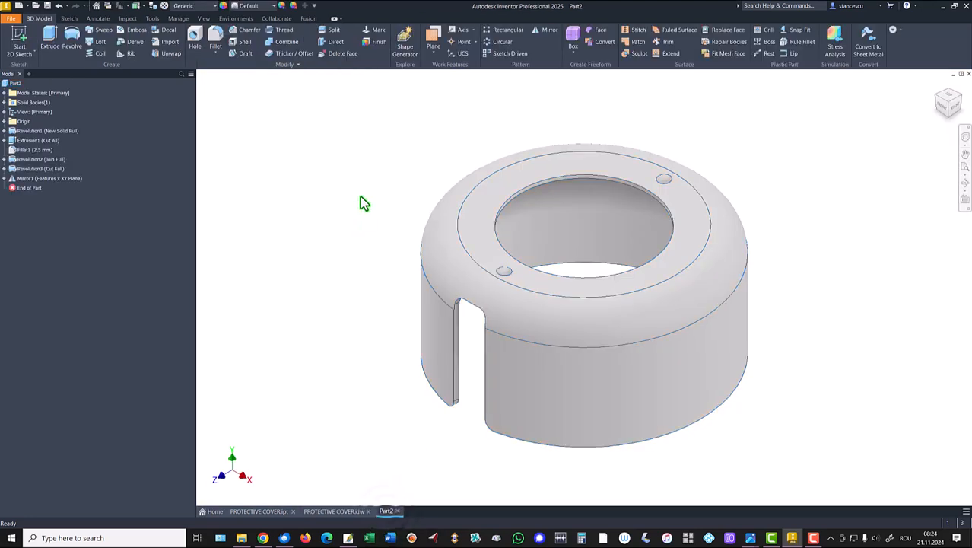
left_click(182, 15)
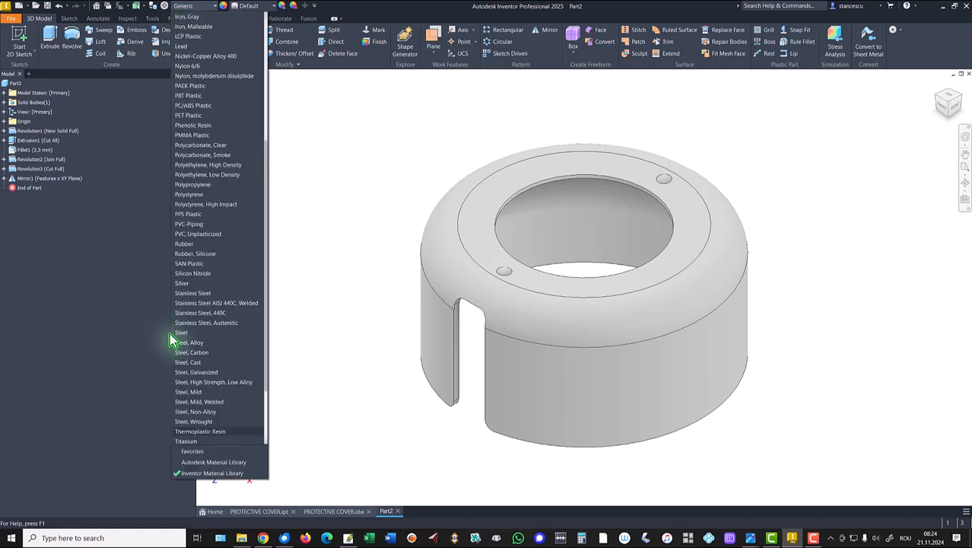
left_click(194, 353)
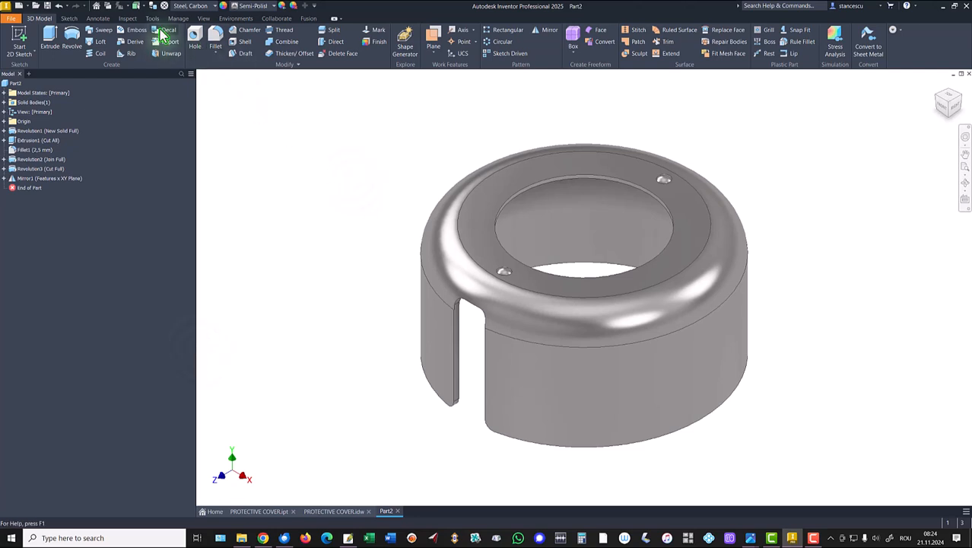
Display the cover with a shaded visual style without edges and set the lighting style to Default Lights.
left_click(203, 19)
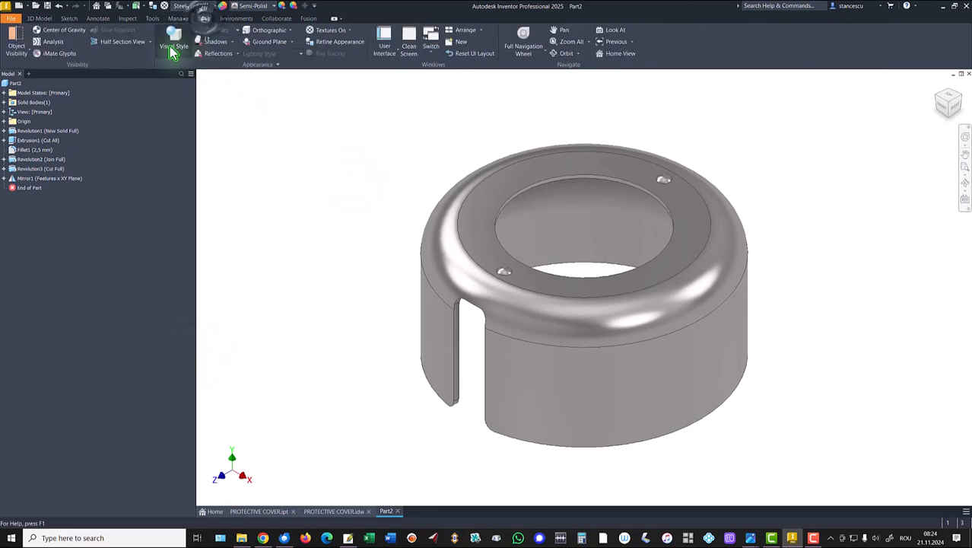
left_click(174, 47)
left_click(182, 88)
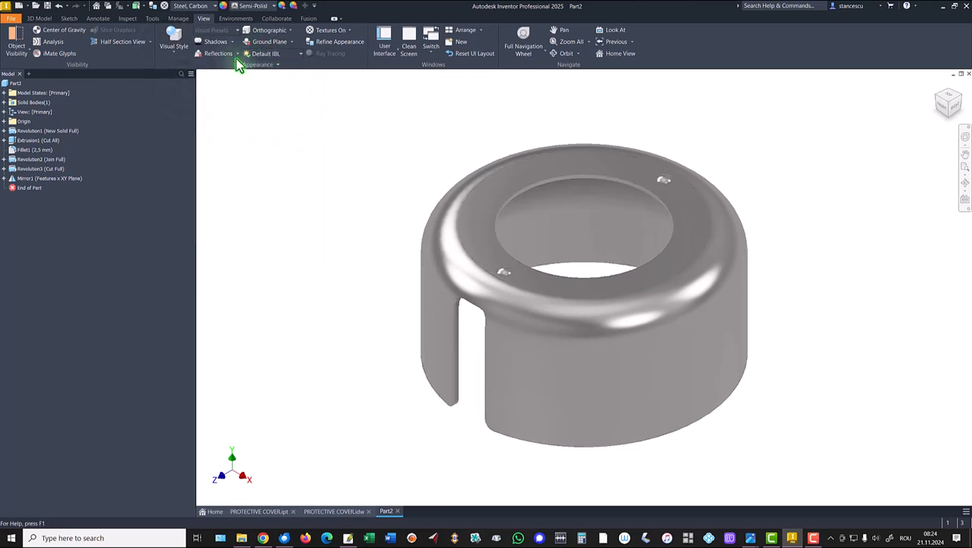
left_click(270, 53)
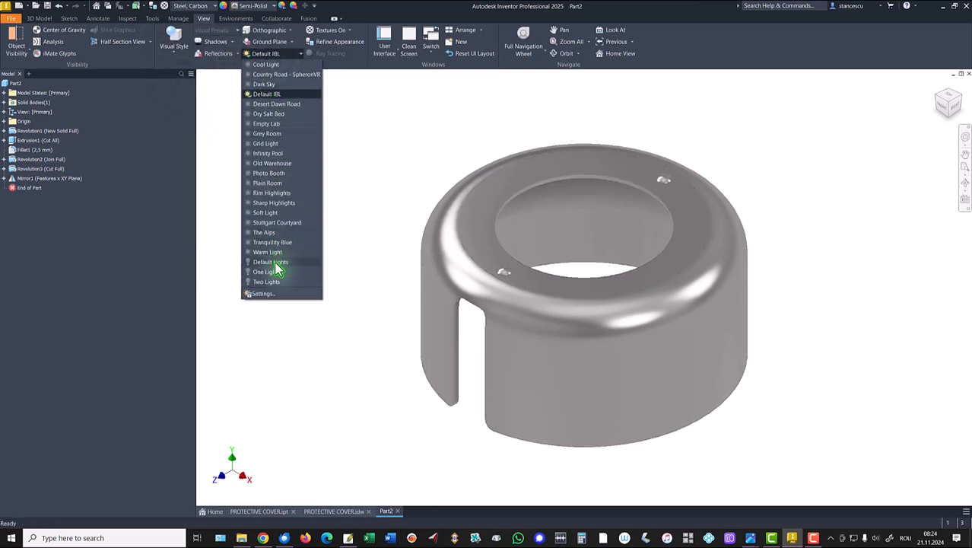
left_click(272, 262)
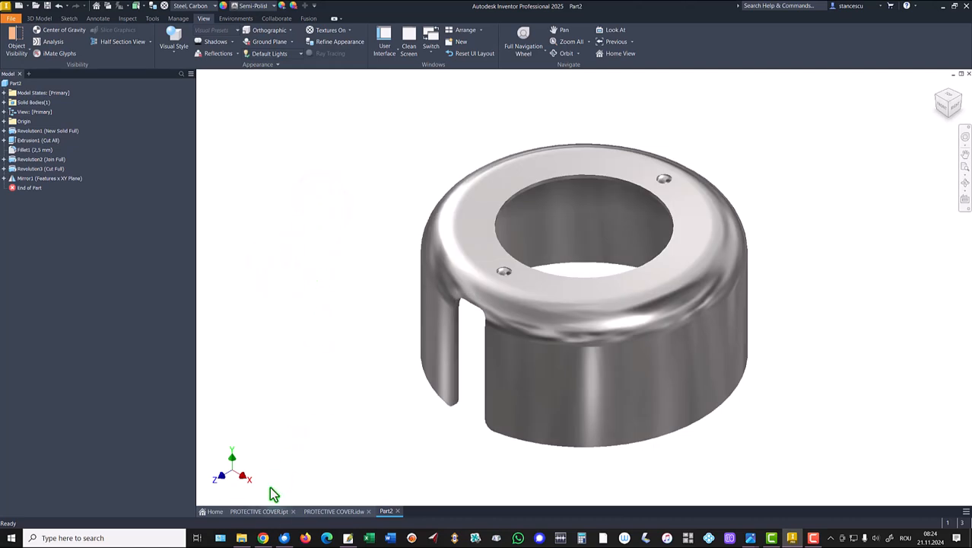
Compare the finished Part2 model with the reference part PROTECTIVE COVER.ipt by switching between the two documents.
left_click(266, 514)
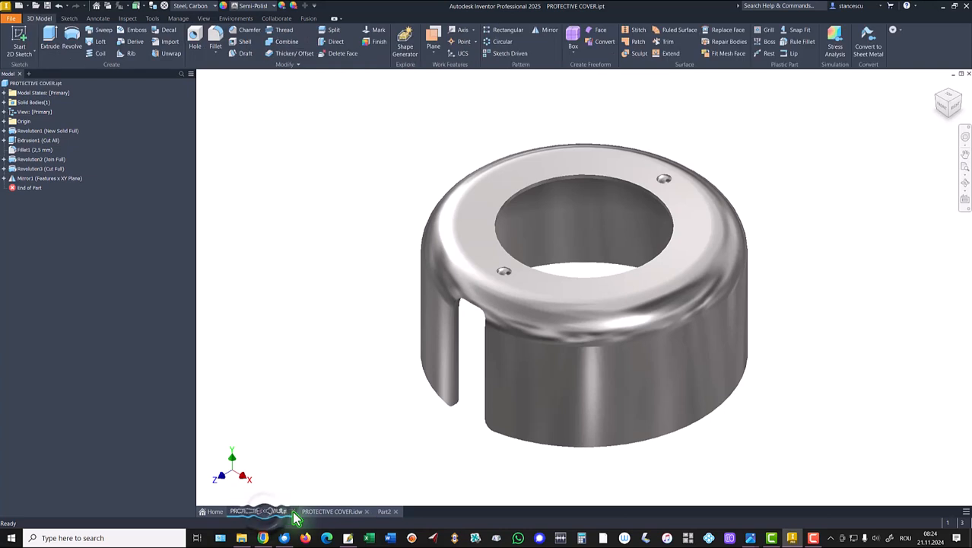
left_click(384, 512)
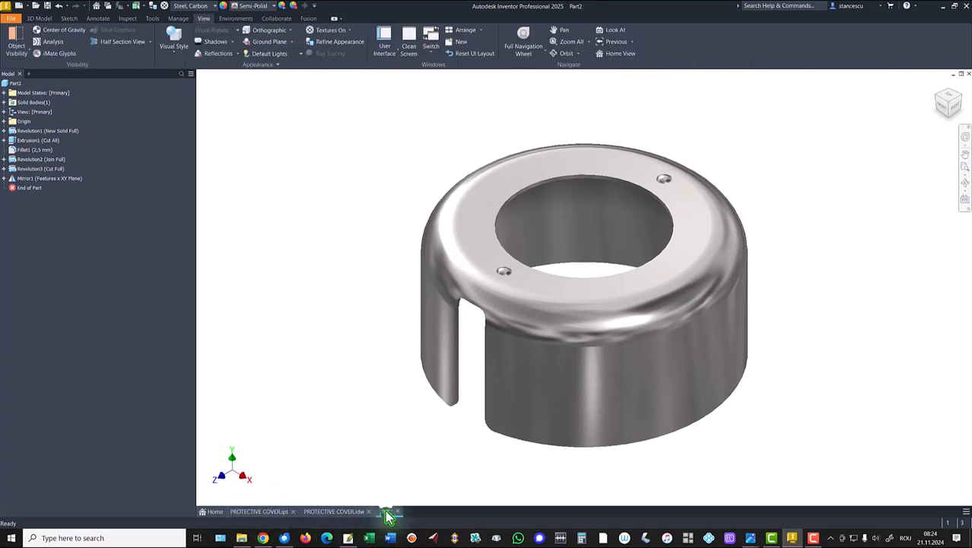
left_click(254, 511)
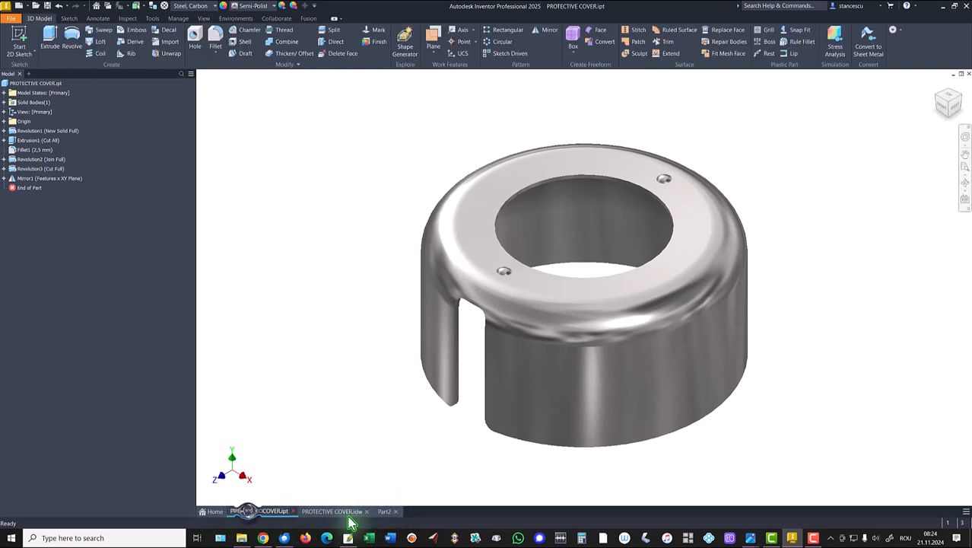
left_click(386, 511)
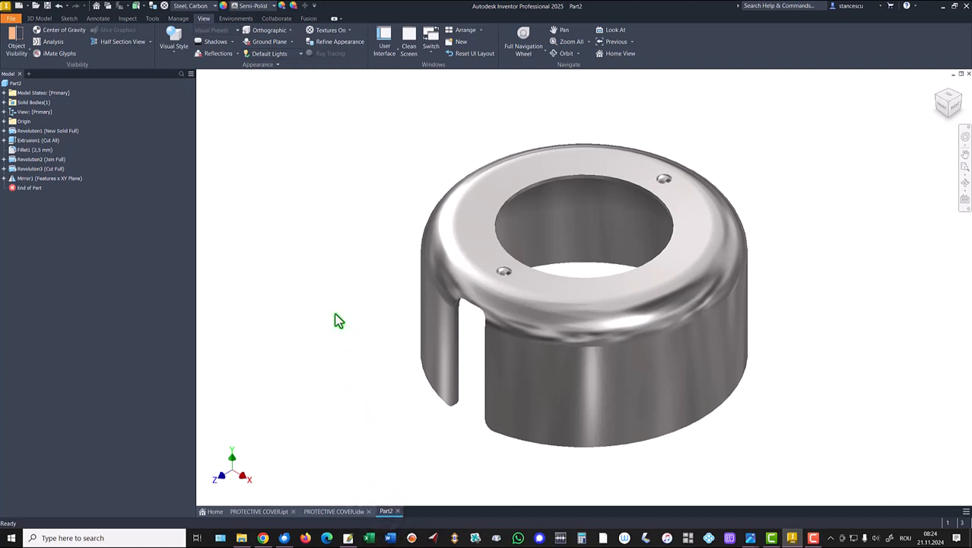
left_click(311, 250)
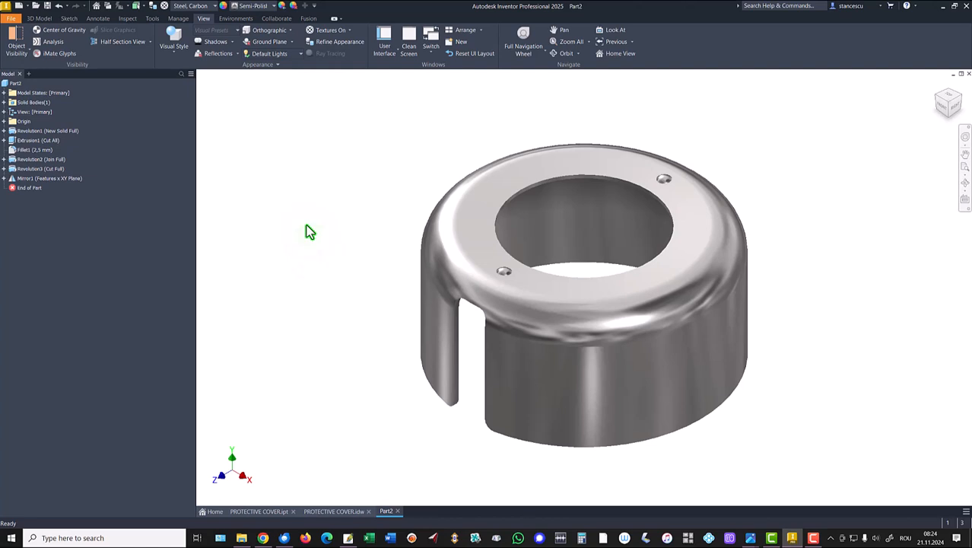